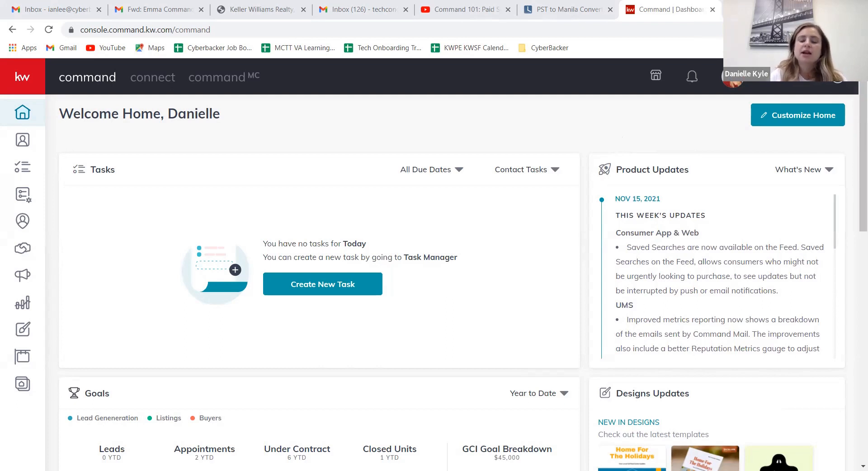
# Step: Open the account settings and review the connected applications under Applications
pyautogui.tripleClick(744, 122)
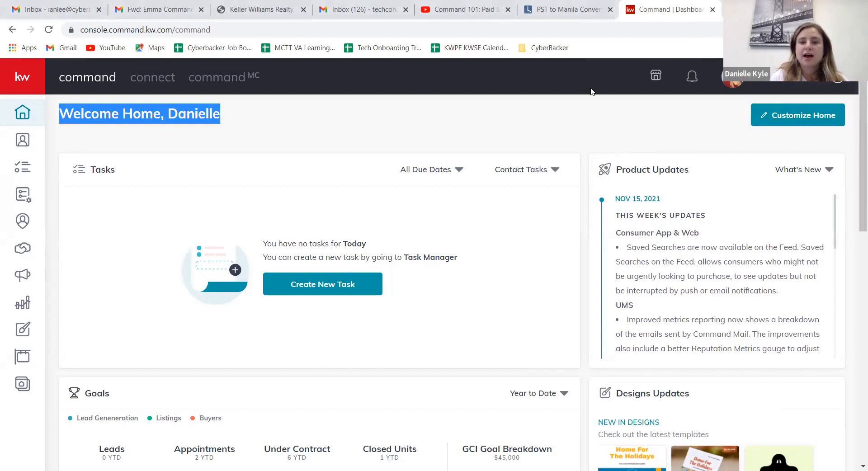
pyautogui.click(798, 87)
pyautogui.click(704, 283)
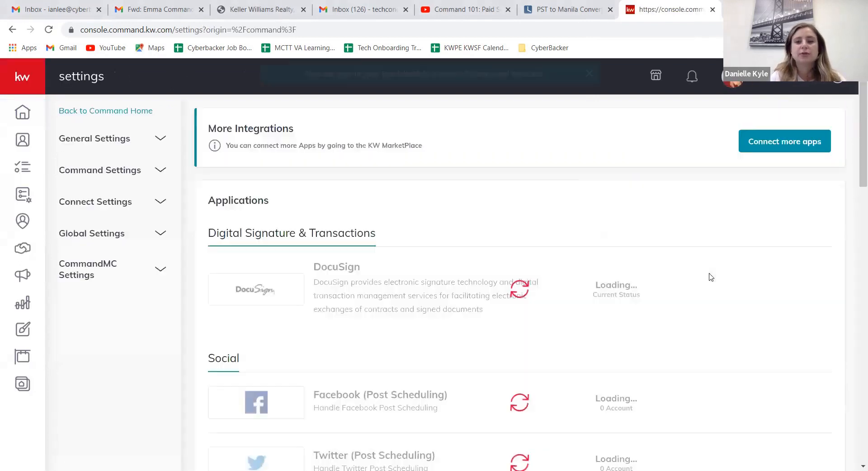
pyautogui.scroll(-2, 678, 238)
pyautogui.scroll(-2, 687, 219)
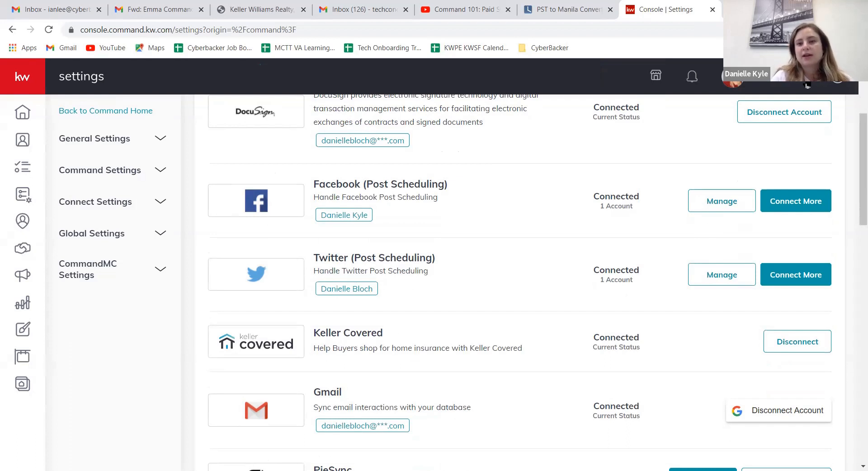
pyautogui.click(792, 77)
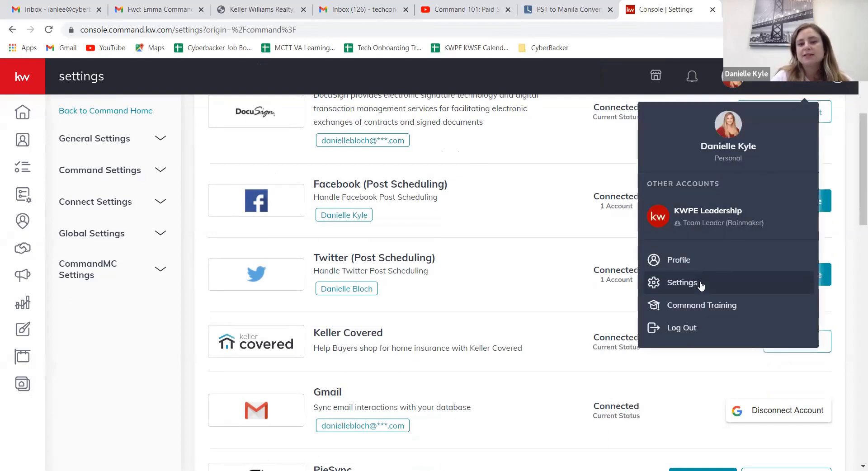
pyautogui.click(538, 173)
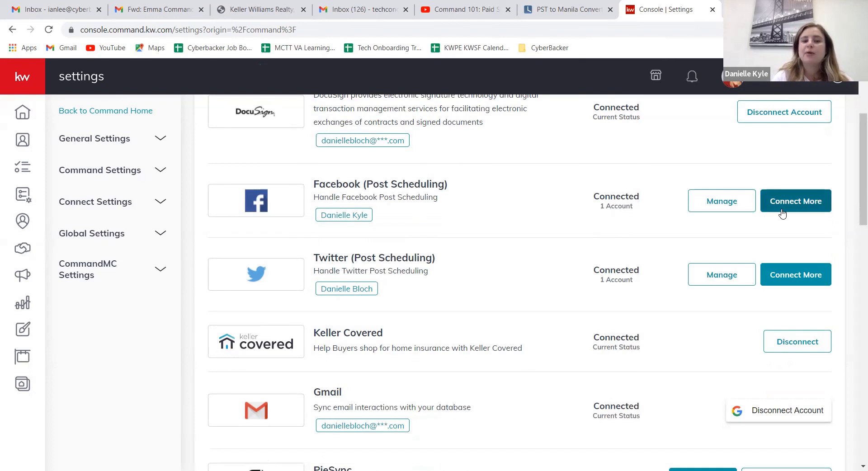
# Step: Try to connect another account for the Facebook (Ads Manager) integration
pyautogui.scroll(-1, 782, 214)
pyautogui.scroll(-3, 783, 213)
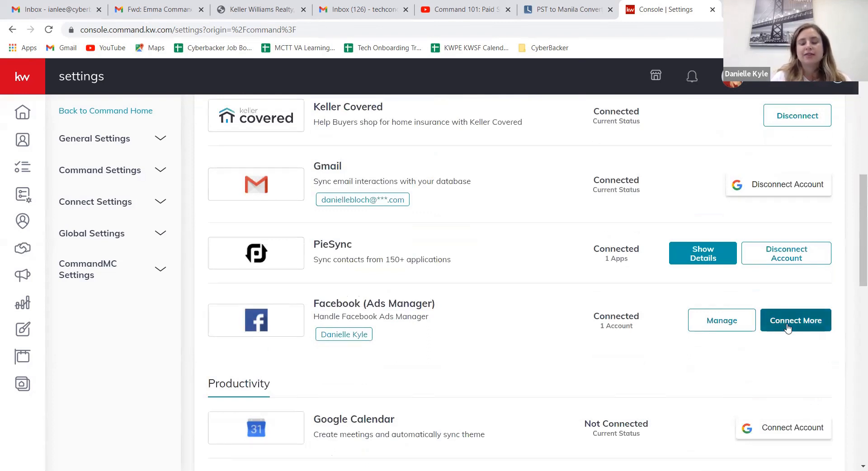
pyautogui.scroll(-1, 811, 295)
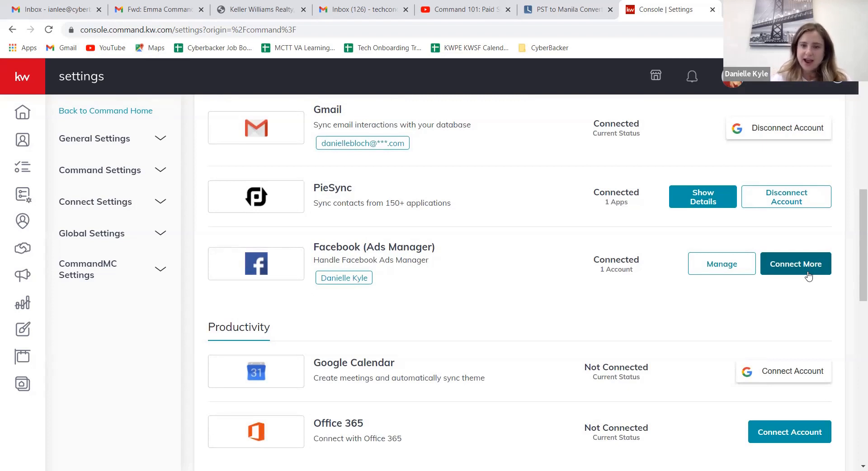
pyautogui.click(809, 273)
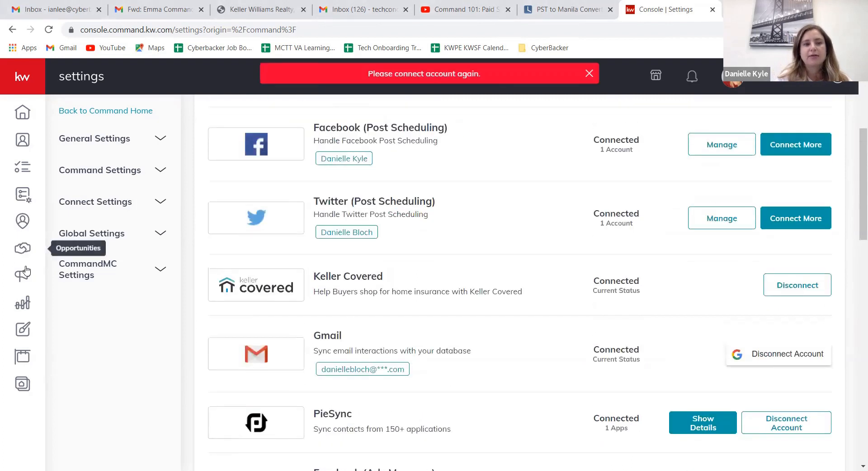
# Step: Go to Campaigns and open the Paid Ads overview showing all ads
pyautogui.click(22, 273)
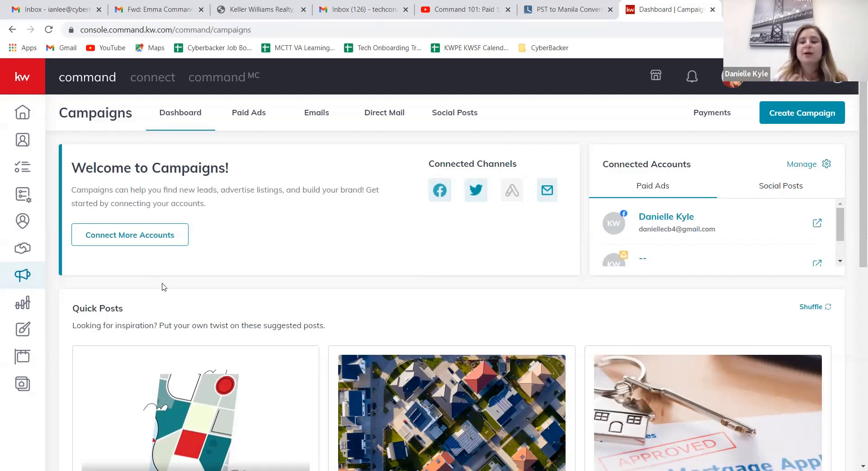
pyautogui.click(264, 116)
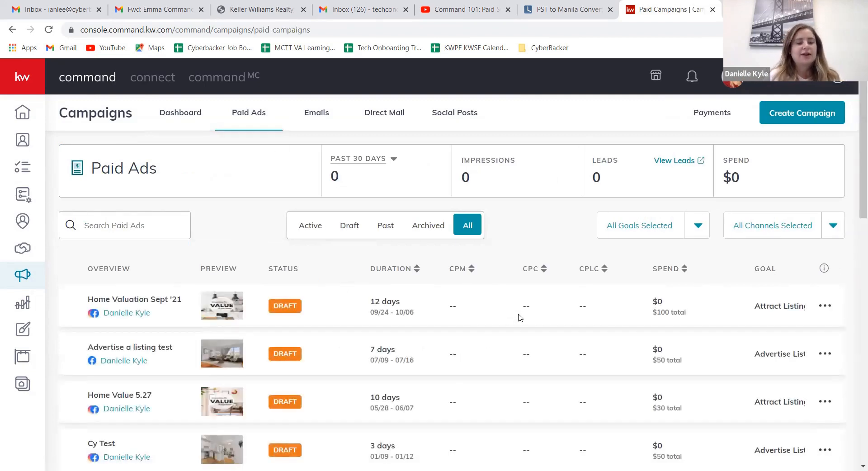
pyautogui.scroll(-3, 520, 318)
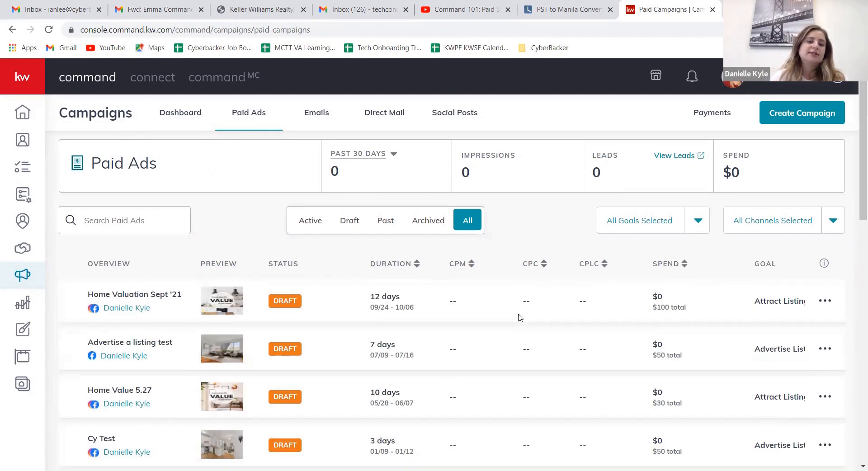
pyautogui.scroll(3, 520, 318)
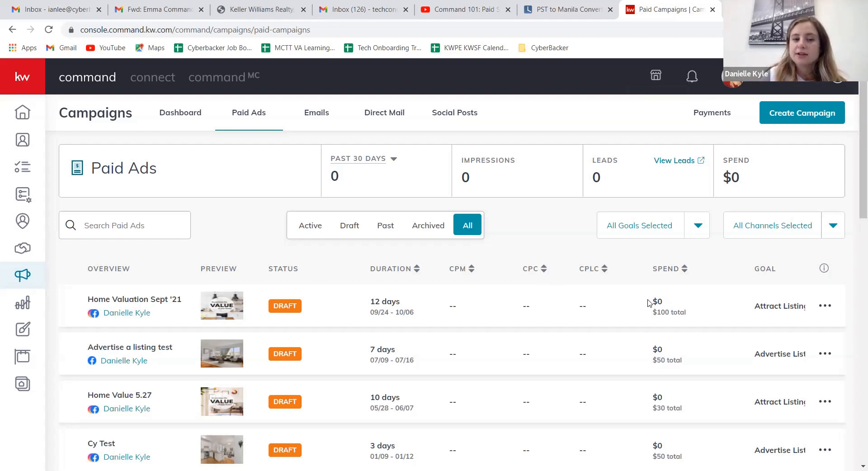
# Step: Open the Campaigns FAQ and read the explanation of CPM (cost per 1,000 impressions), collapsing it when done
pyautogui.click(824, 268)
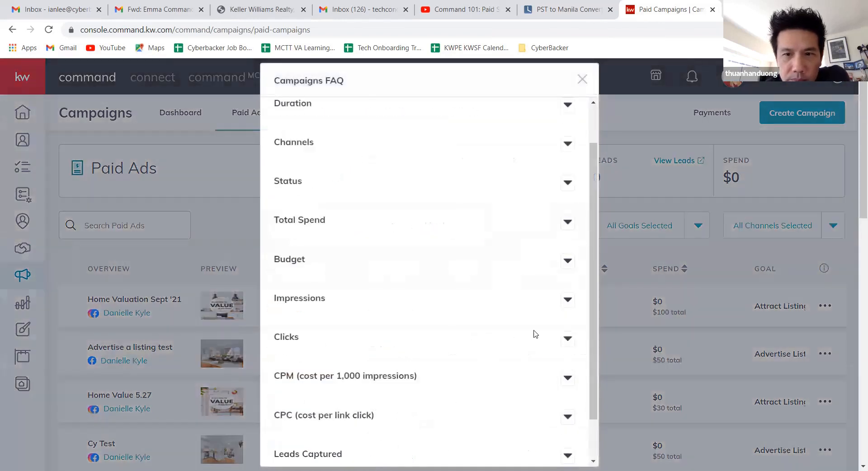
pyautogui.scroll(-2, 533, 333)
pyautogui.click(566, 329)
pyautogui.scroll(-2, 543, 317)
pyautogui.scroll(-1, 527, 302)
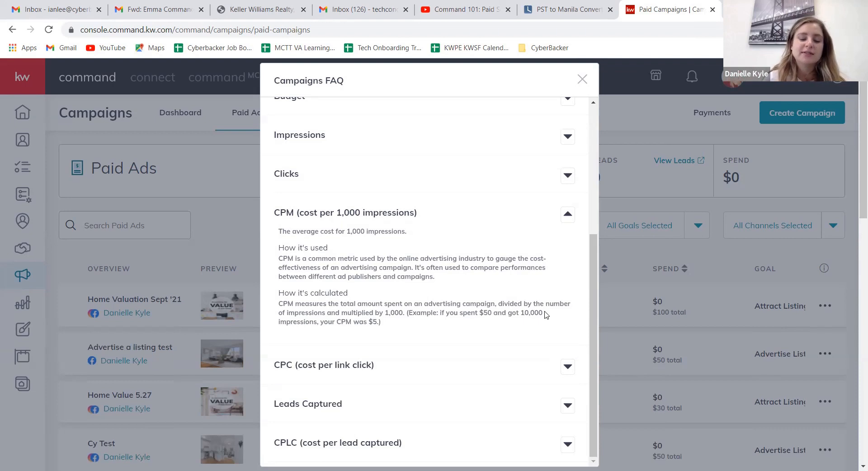
pyautogui.click(568, 215)
# Step: Expand the CPC (cost per link click) entry and read how it is used and calculated
pyautogui.click(568, 367)
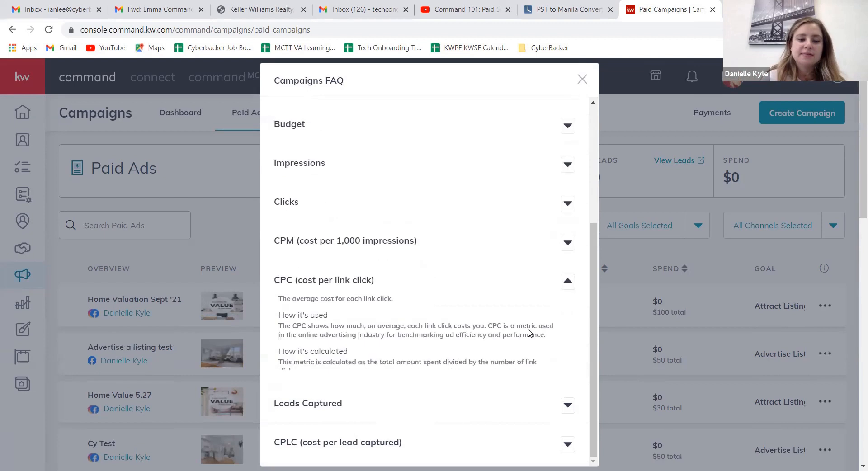
pyautogui.scroll(-1, 507, 307)
pyautogui.scroll(2, 510, 314)
pyautogui.scroll(-2, 499, 316)
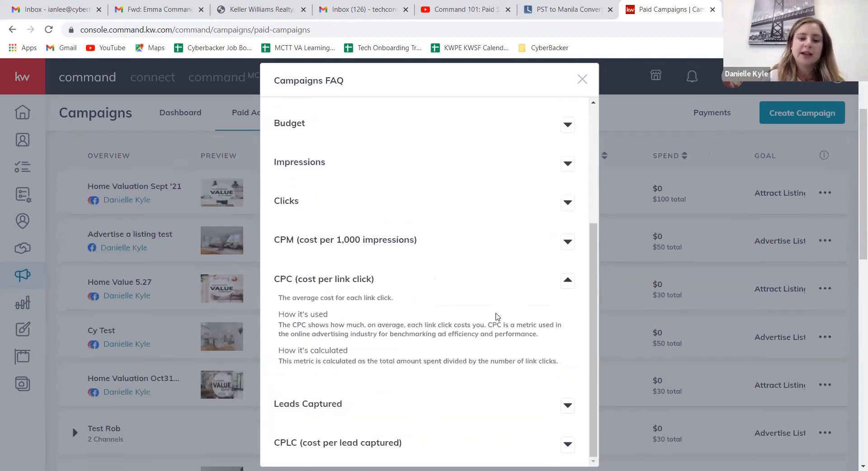
pyautogui.scroll(-1, 690, 288)
pyautogui.scroll(2, 691, 288)
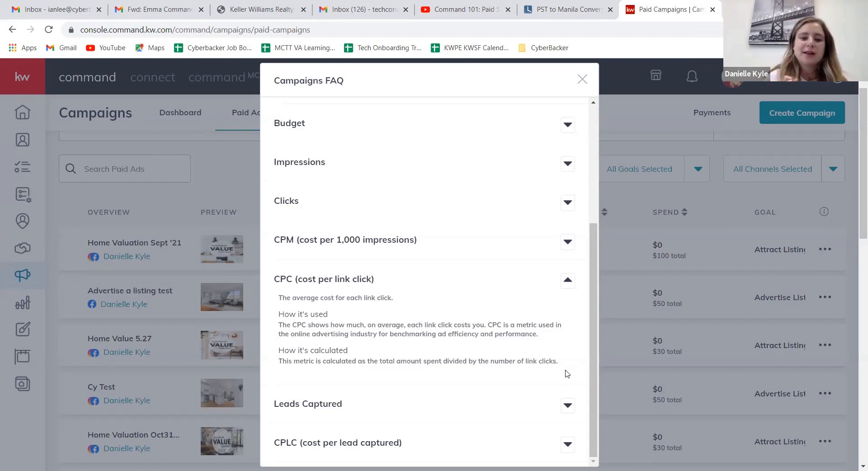
pyautogui.scroll(-1, 568, 425)
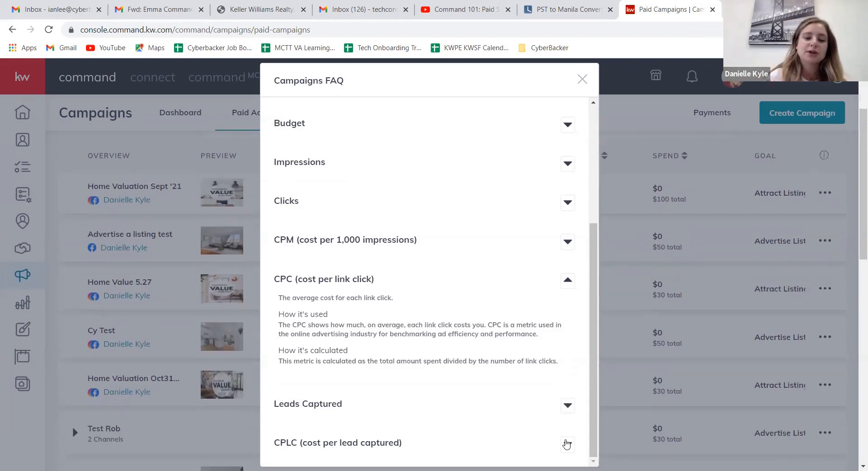
# Step: Read the CPLC (cost per lead captured) explanation, collapse the CPC entry and close the Campaigns FAQ
pyautogui.click(567, 444)
pyautogui.scroll(-1, 525, 396)
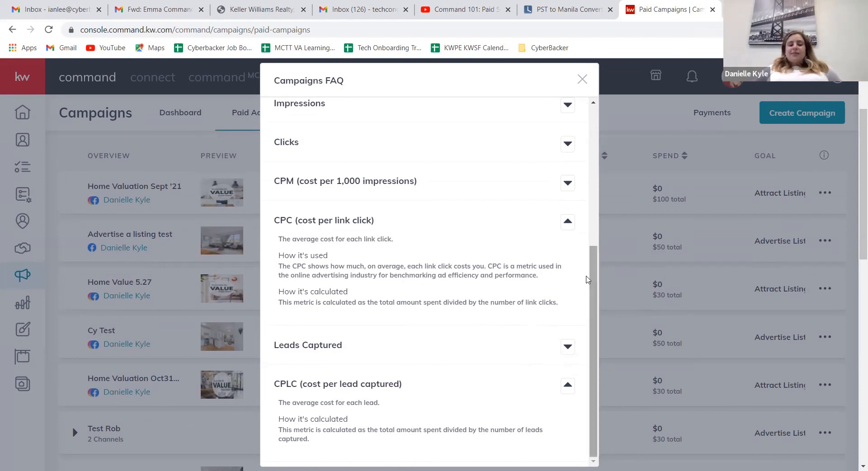
pyautogui.click(568, 222)
pyautogui.scroll(-1, 525, 413)
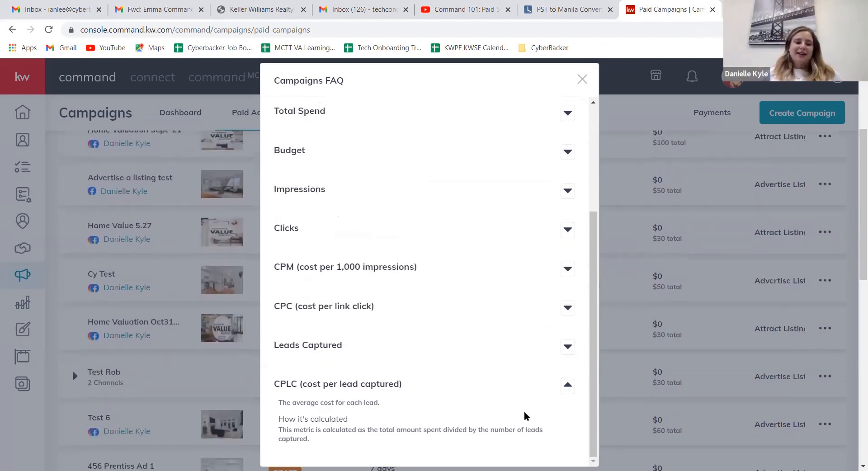
pyautogui.scroll(3, 606, 369)
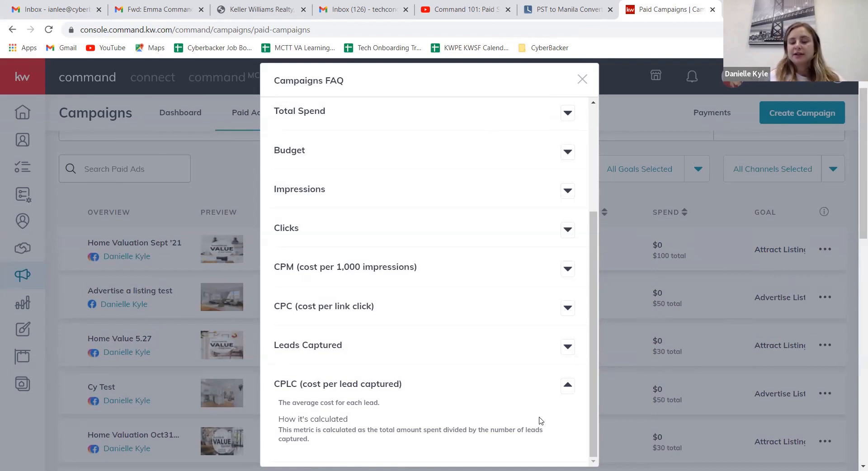
pyautogui.click(584, 82)
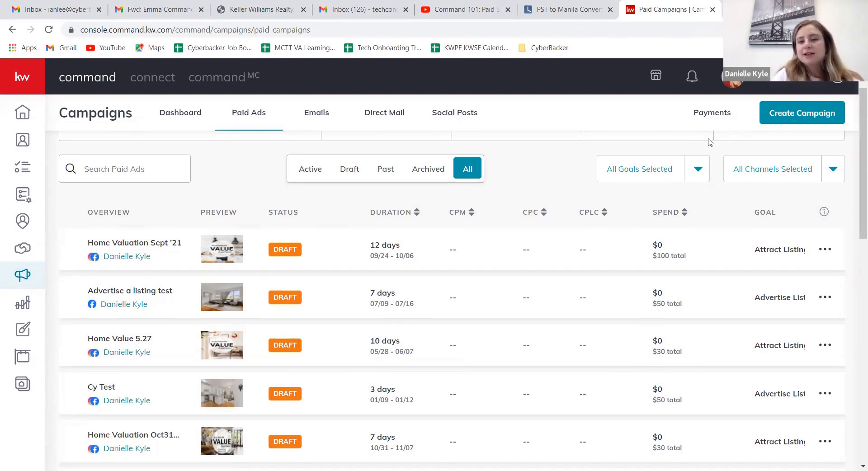
# Step: Start a new paid Social Ad campaign and name it "Demo Campaign Listing"
pyautogui.click(782, 115)
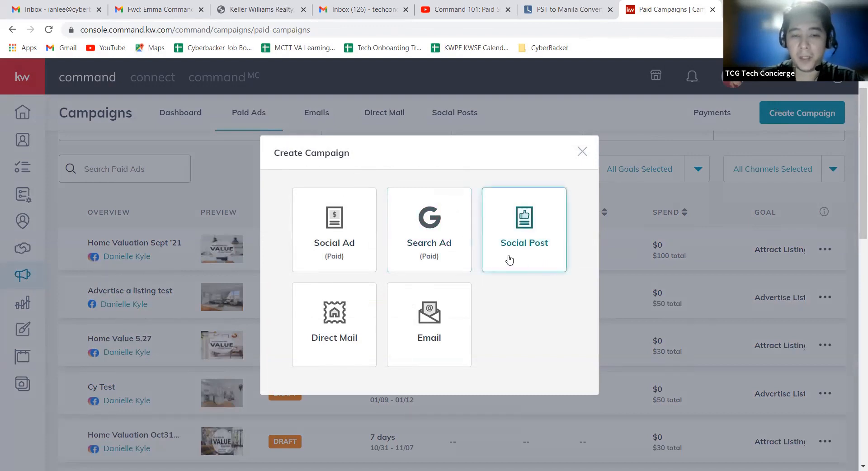
pyautogui.click(357, 267)
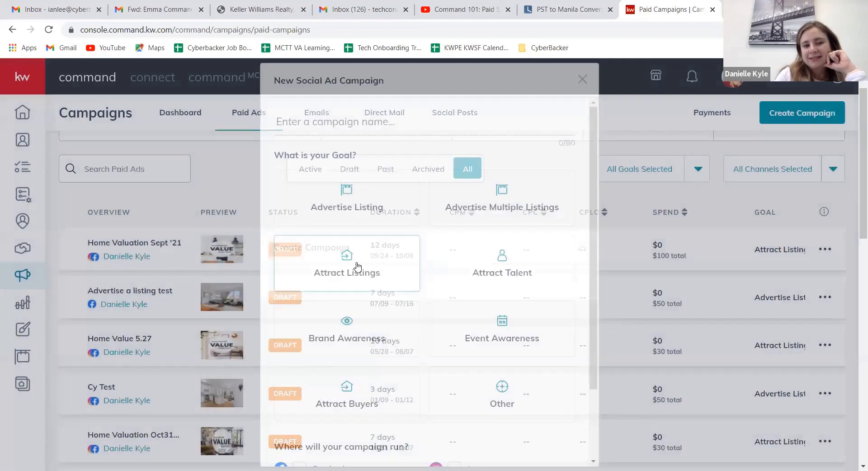
pyautogui.click(416, 124)
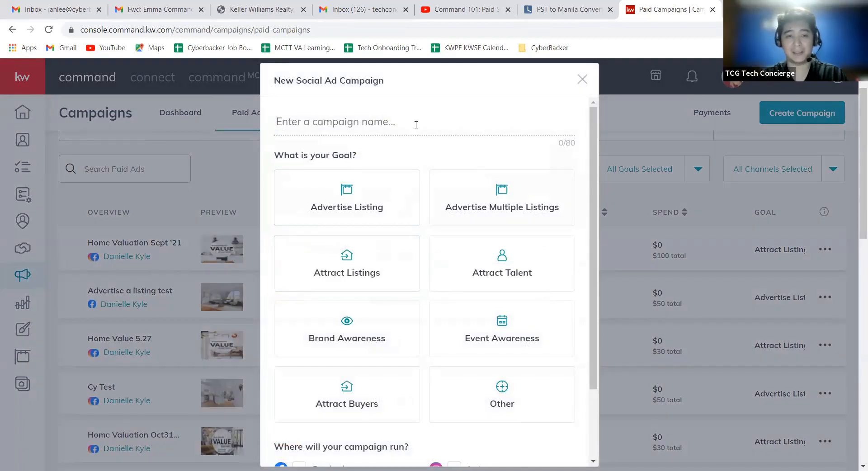
pyautogui.write('D')
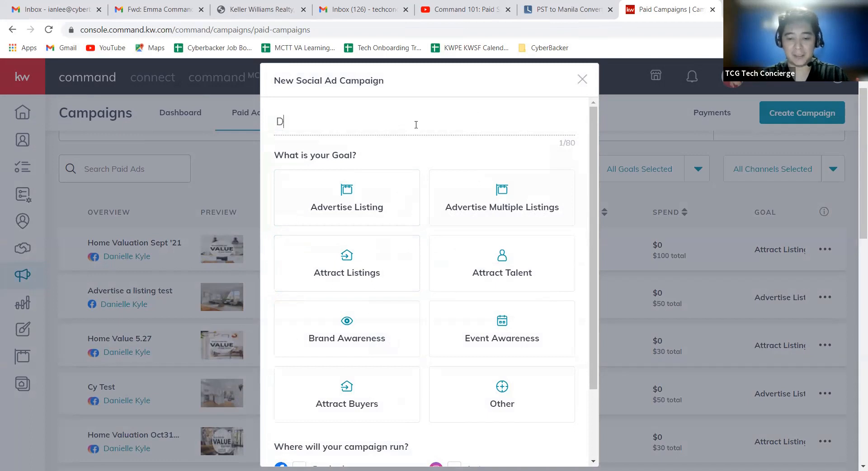
pyautogui.write('emo Campgin')
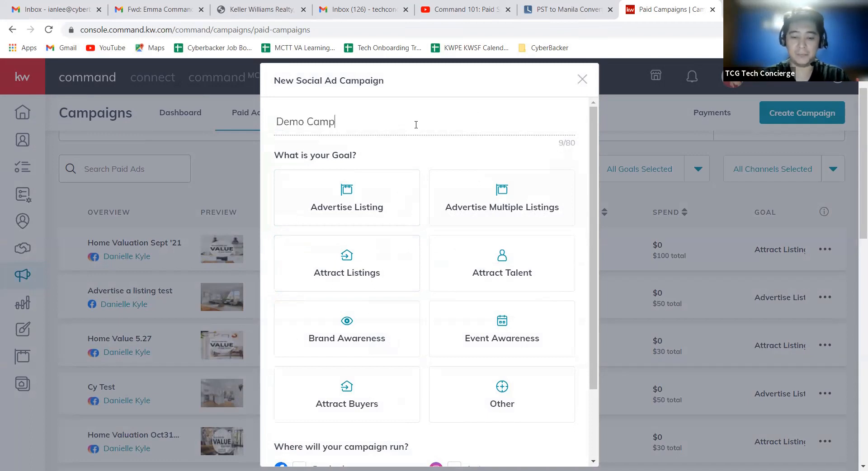
pyautogui.press('BackSpace')
pyautogui.press('BackSpace')
pyautogui.press('BackSpace')
pyautogui.write('aign')
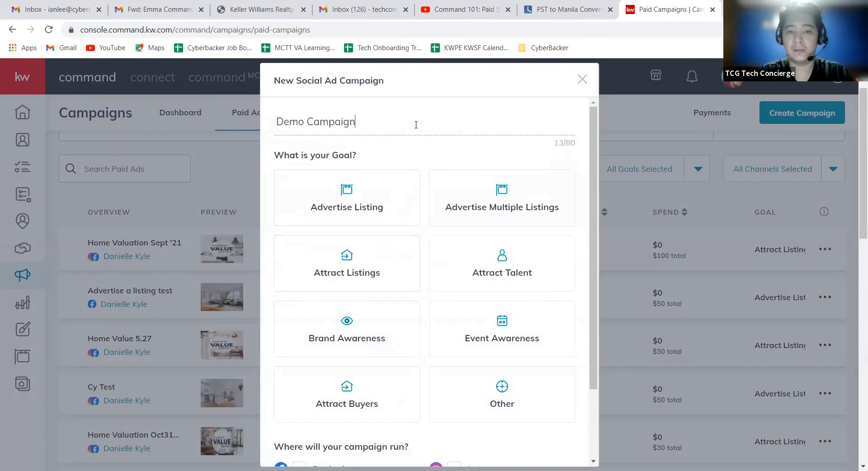
pyautogui.write(' Listing')
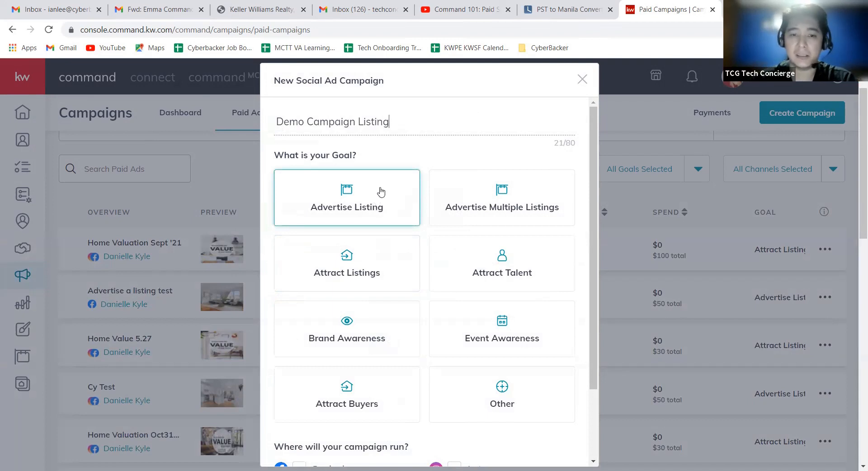
# Step: Set the campaign goal to Advertise Listing, choose Facebook and Instagram as channels, and create the campaign
pyautogui.click(381, 192)
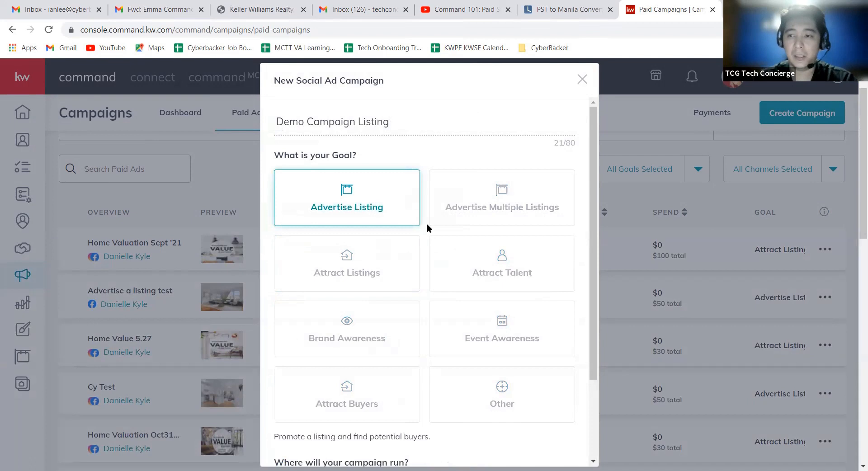
pyautogui.scroll(-4, 418, 232)
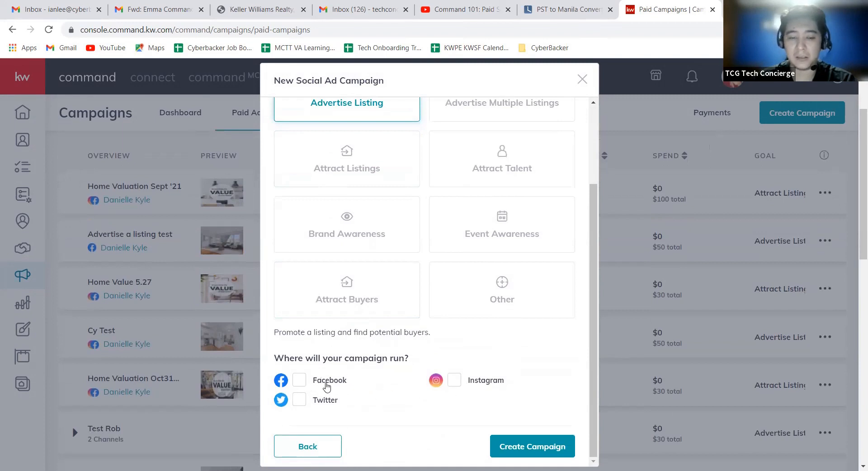
pyautogui.click(300, 380)
pyautogui.click(452, 383)
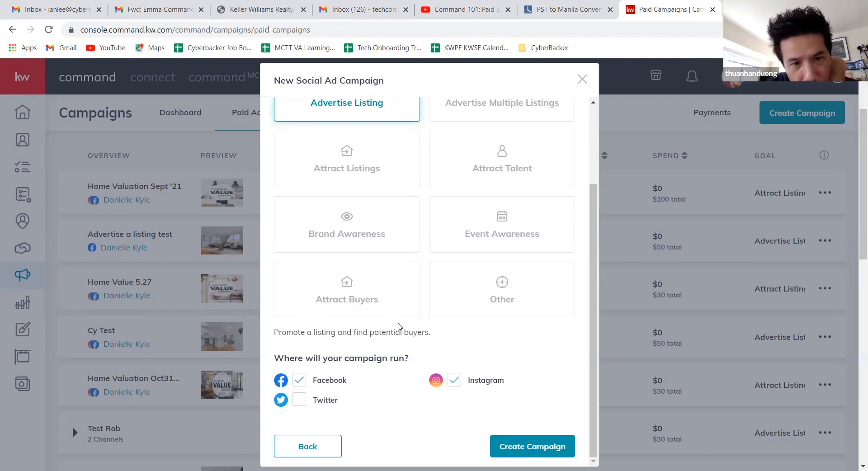
pyautogui.scroll(1, 424, 286)
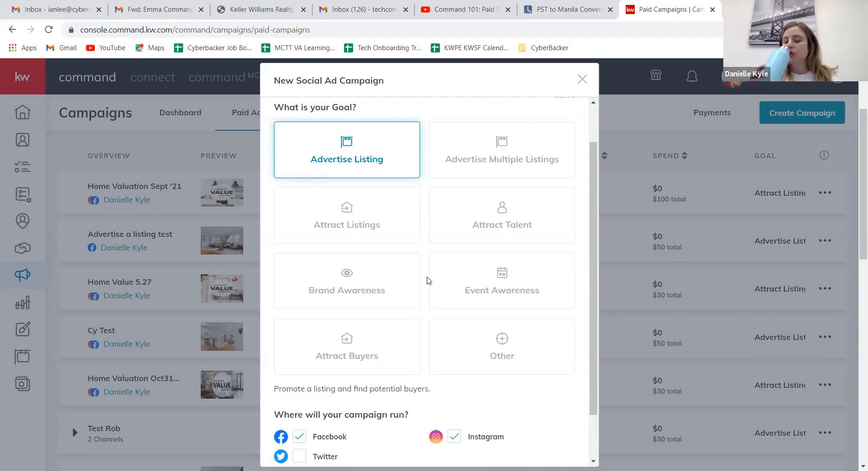
pyautogui.scroll(-2, 429, 283)
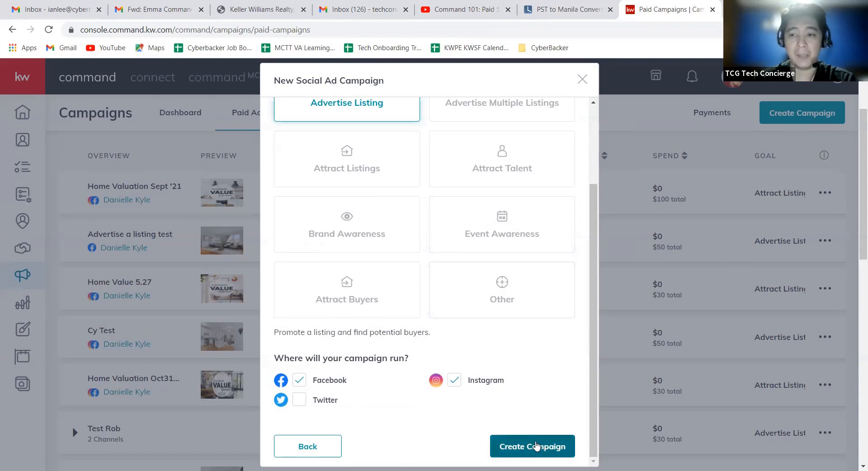
pyautogui.click(536, 446)
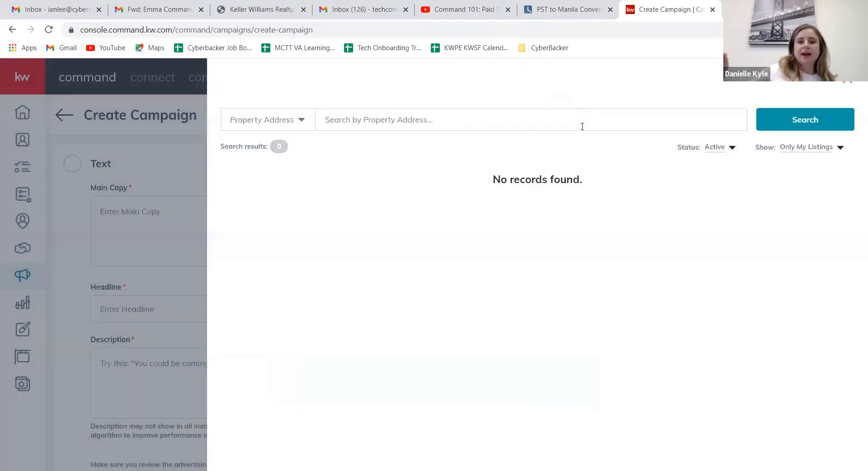
# Step: Widen the listing search from only own listings to All Listings
pyautogui.click(582, 127)
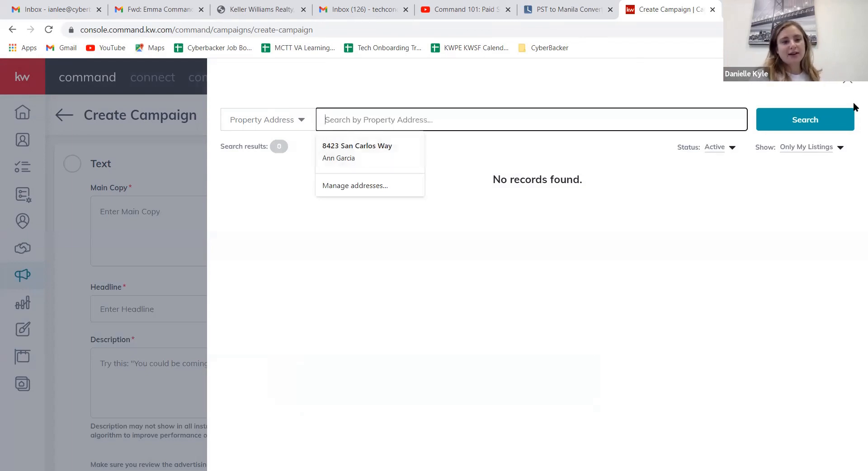
pyautogui.click(840, 148)
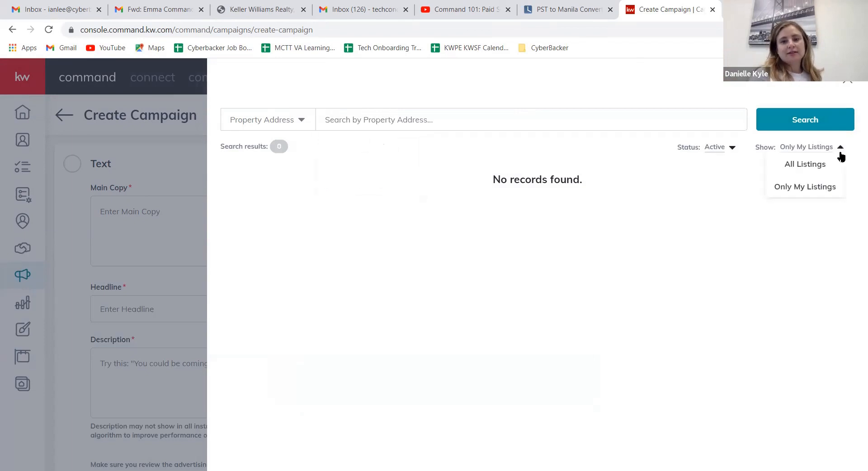
pyautogui.click(817, 171)
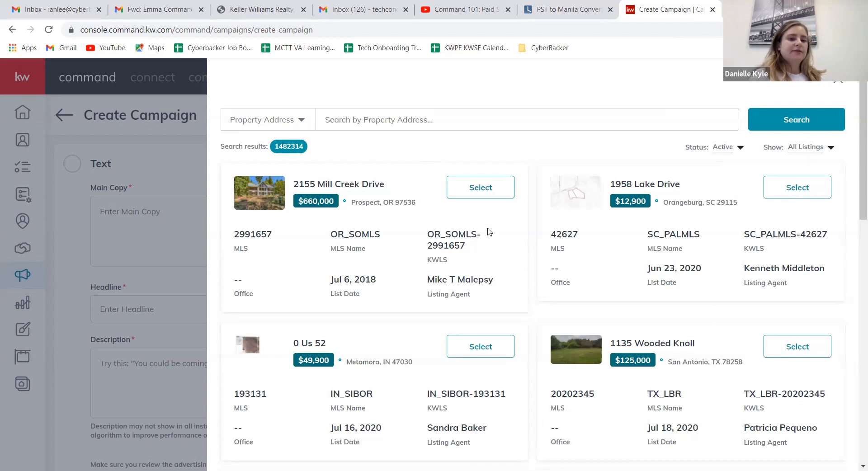
# Step: Search the listings by Listing Agent, entering the agent's full name
pyautogui.click(294, 120)
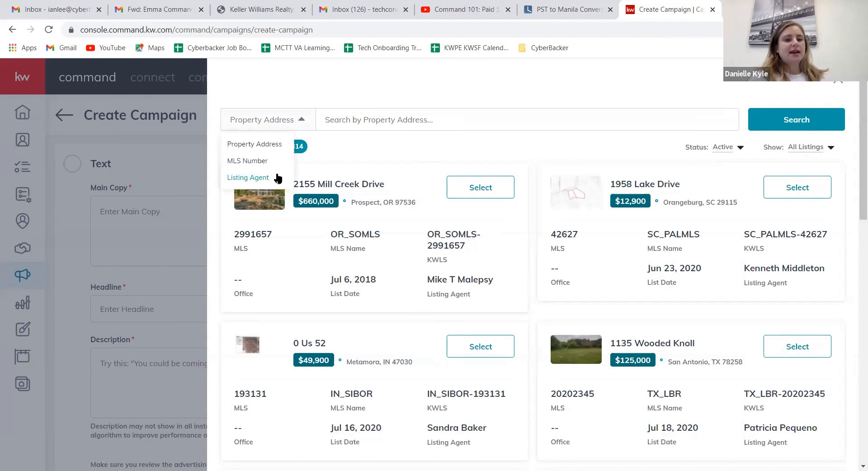
pyautogui.click(277, 178)
pyautogui.click(375, 123)
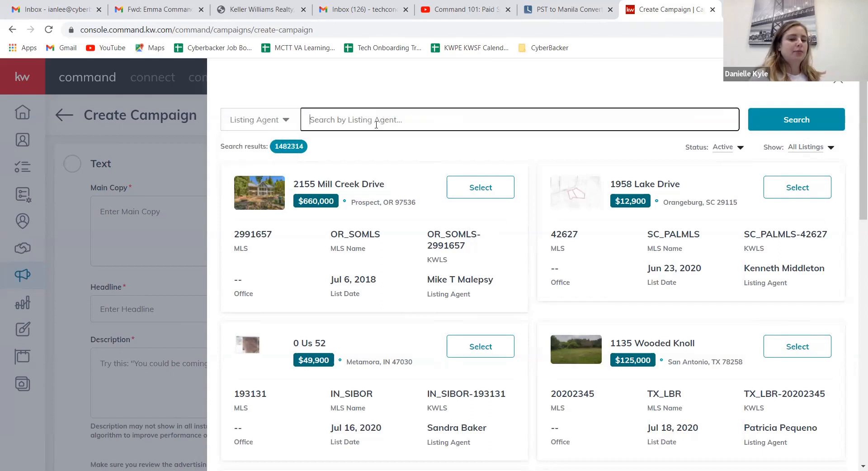
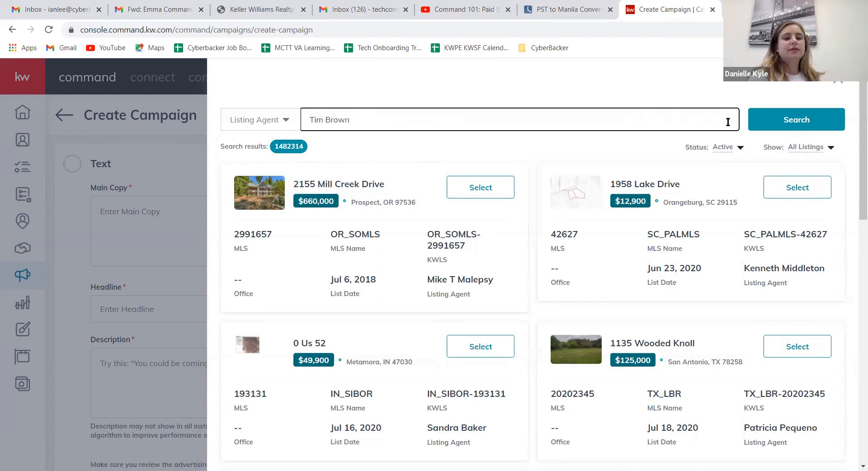
pyautogui.click(769, 126)
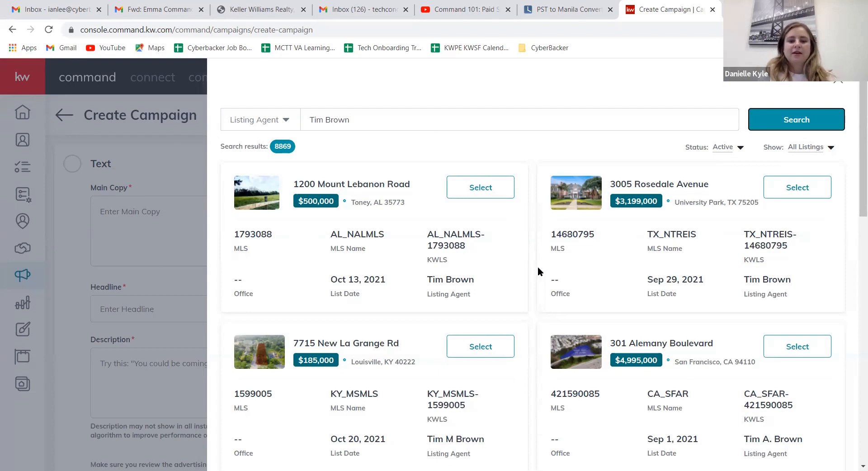
# Step: Select the San Francisco listing priced at $1,995,000 on Lombard Street for the campaign
pyautogui.scroll(-3, 628, 339)
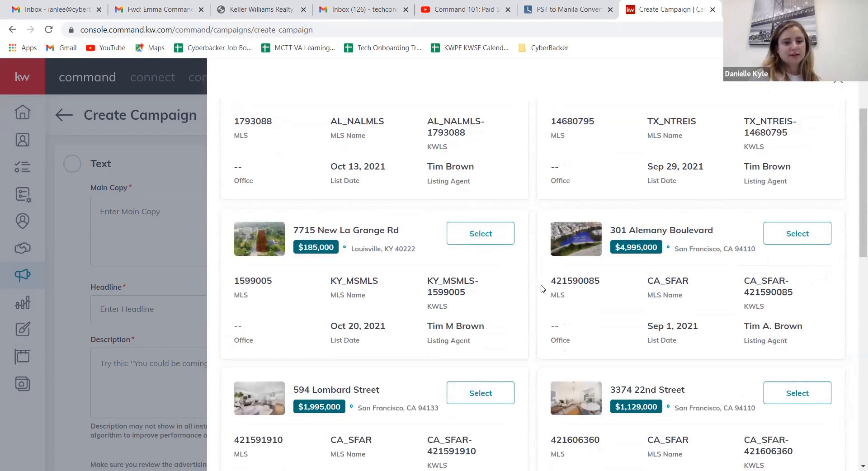
pyautogui.scroll(-3, 536, 296)
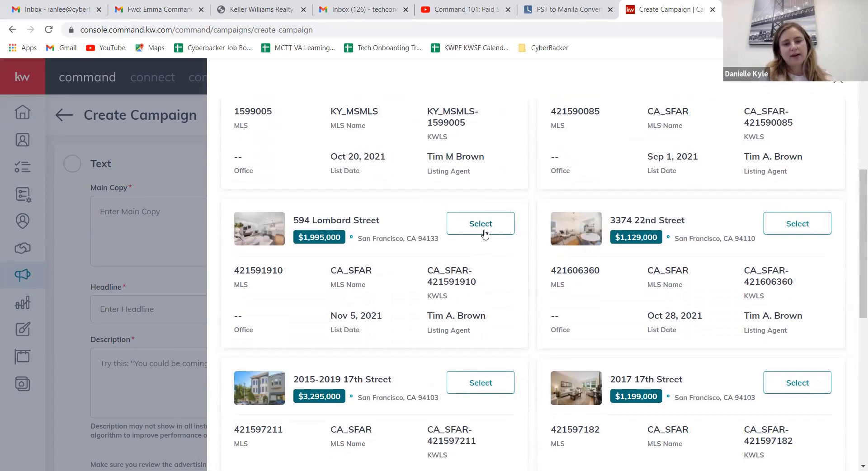
pyautogui.click(483, 231)
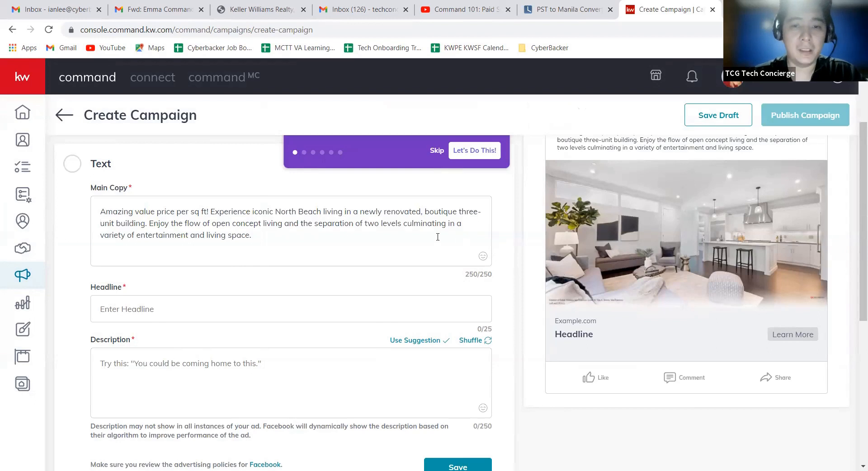
# Step: Skip the guided walkthrough of the new campaign
pyautogui.scroll(1, 311, 289)
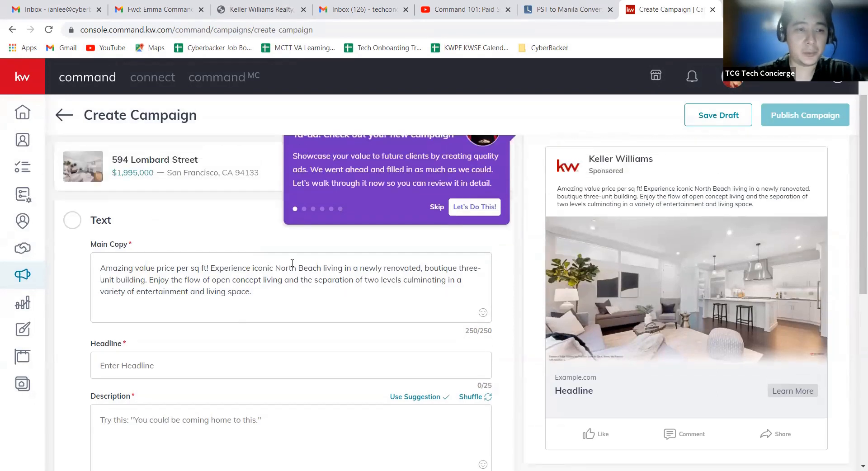
pyautogui.scroll(1, 325, 262)
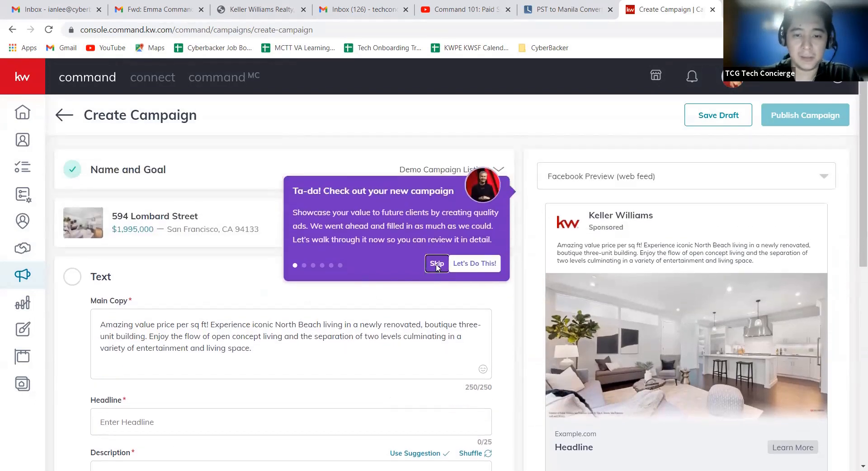
pyautogui.click(436, 262)
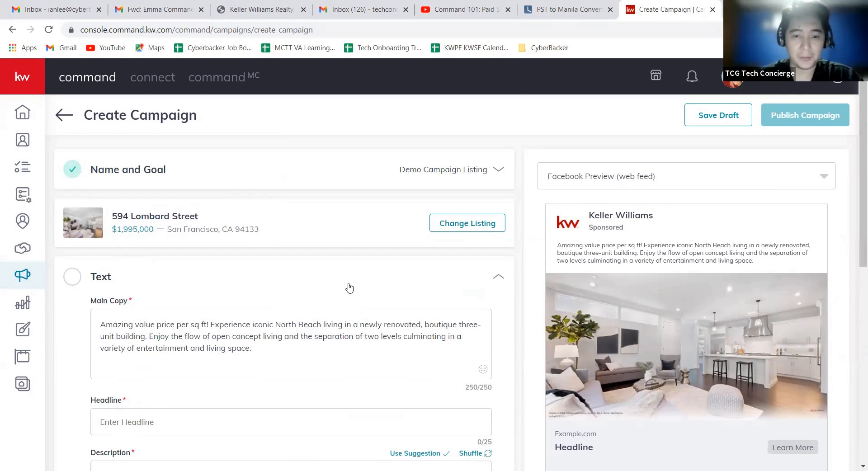
# Step: Review the prefilled Main Copy in the ad's Text section
pyautogui.scroll(-1, 376, 262)
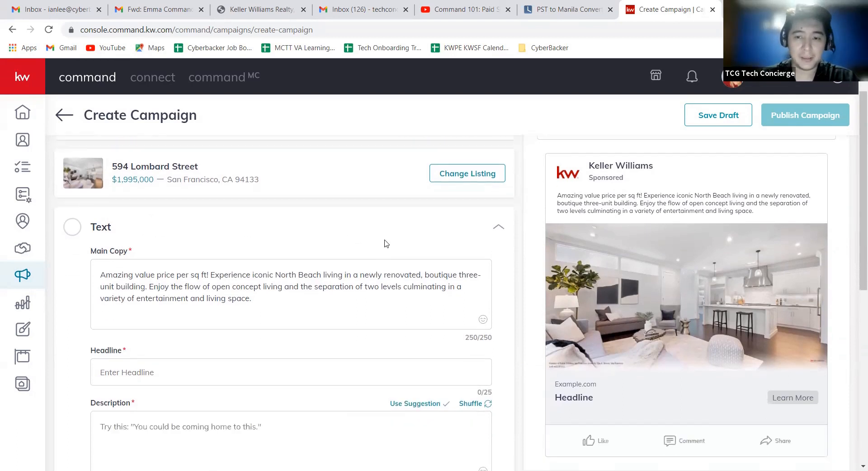
pyautogui.click(268, 307)
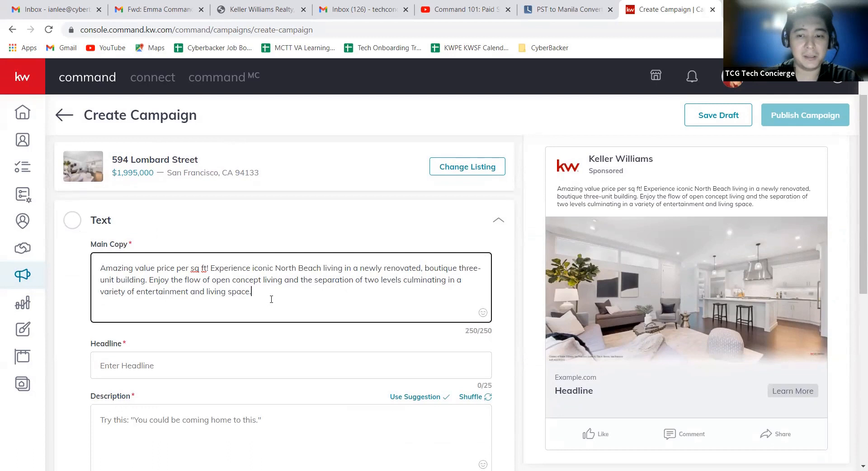
pyautogui.scroll(1, 368, 287)
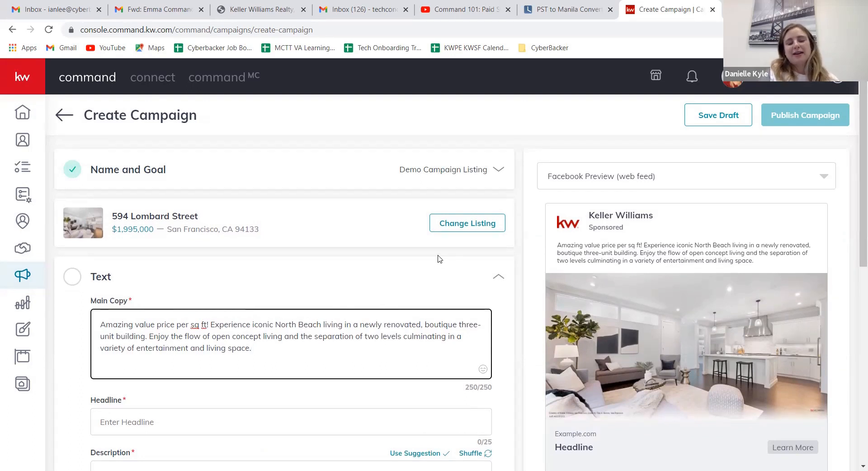
pyautogui.scroll(-1, 312, 307)
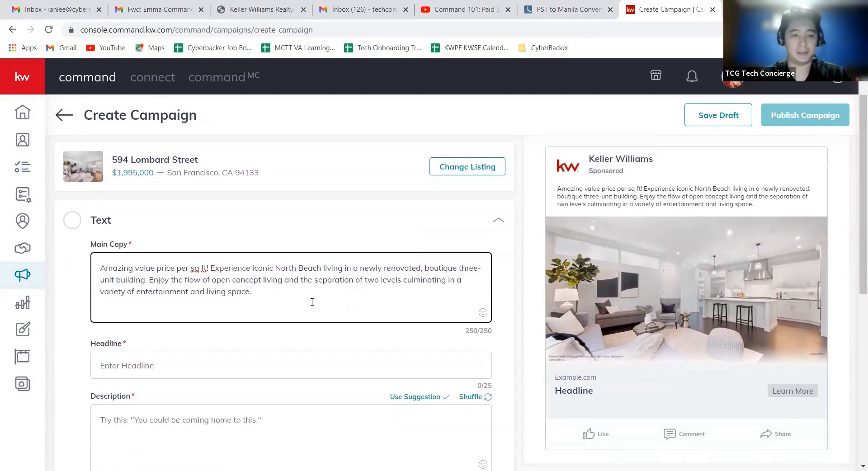
pyautogui.moveTo(295, 301); pyautogui.dragTo(94, 261)
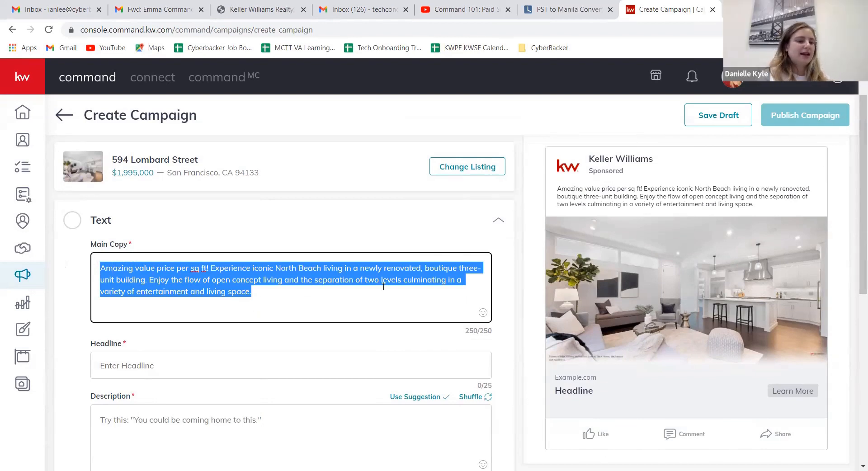
pyautogui.press('Right')
# Step: Rename the campaign with the selected listing's house number and street name, and save the Name and Goal section
pyautogui.scroll(1, 260, 257)
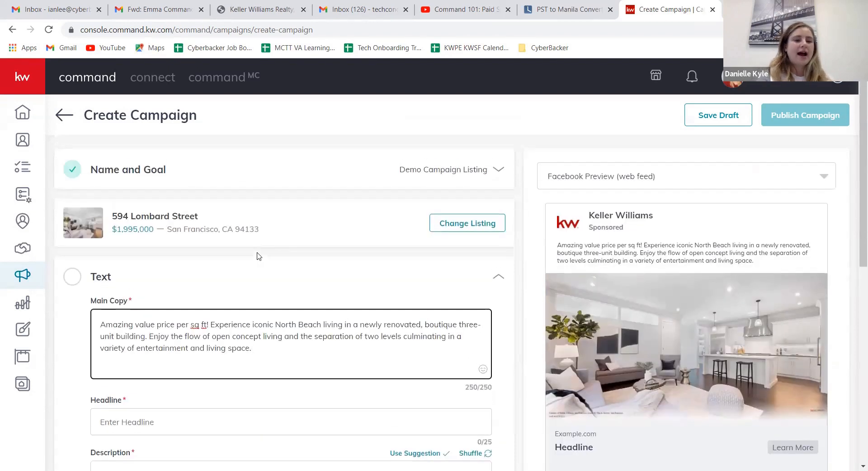
pyautogui.click(490, 172)
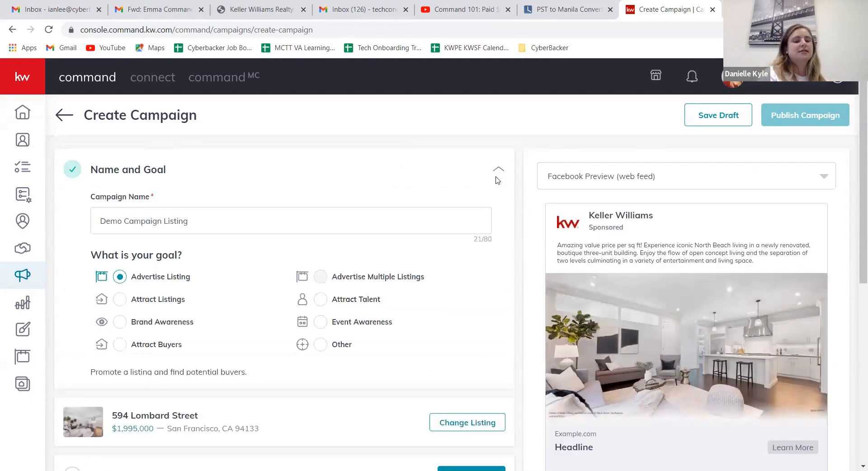
pyautogui.scroll(-2, 398, 245)
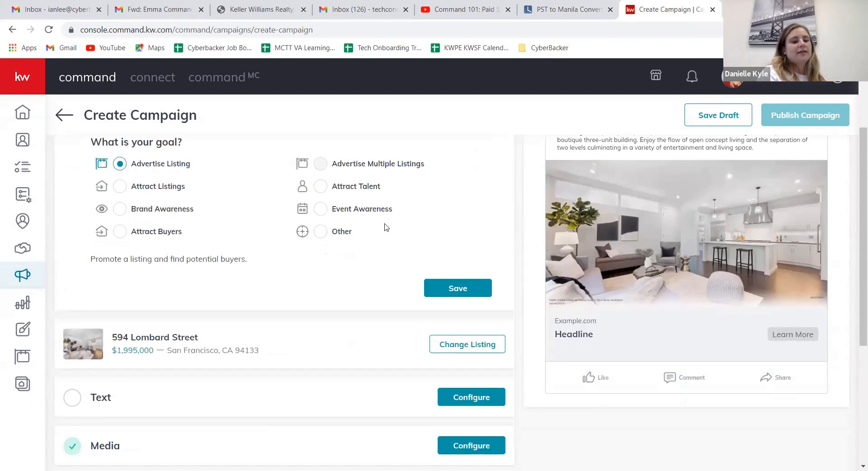
pyautogui.scroll(1, 371, 226)
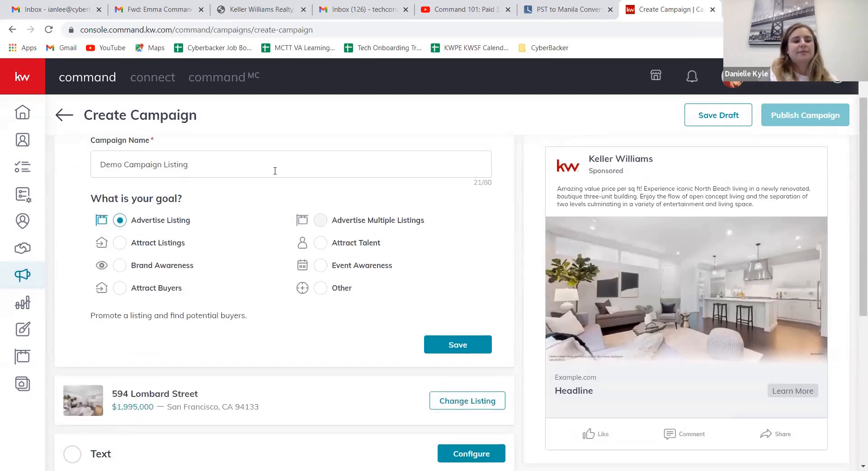
pyautogui.moveTo(275, 171); pyautogui.dragTo(79, 174)
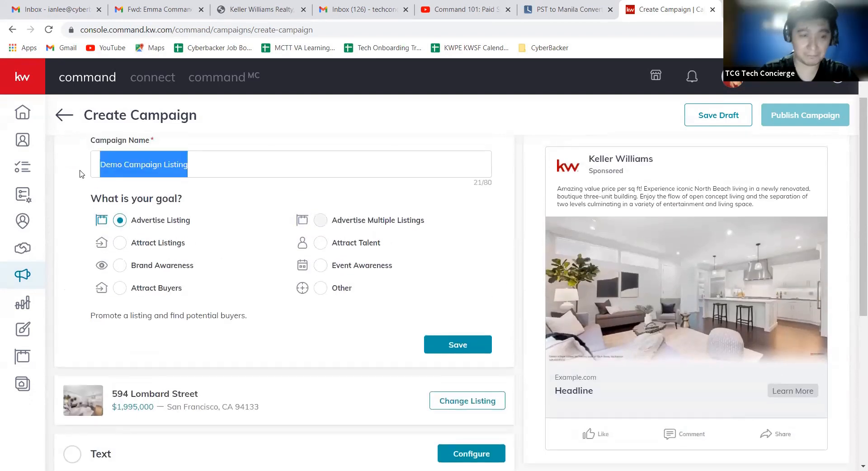
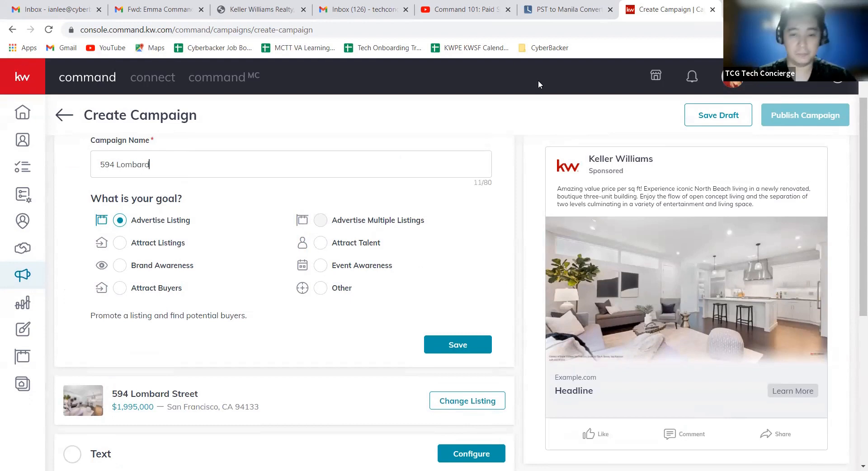
pyautogui.click(460, 342)
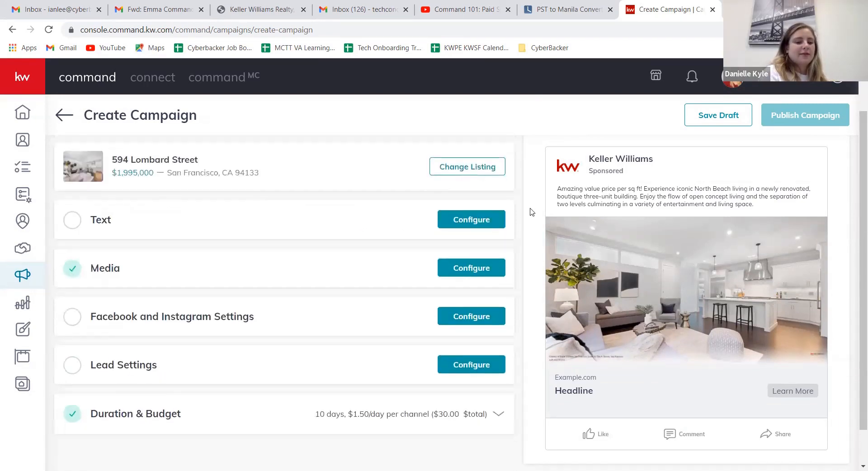
# Step: Open the Text section for configuration and look over its Main Copy, Headline and Description fields
pyautogui.click(464, 225)
pyautogui.scroll(-1, 418, 246)
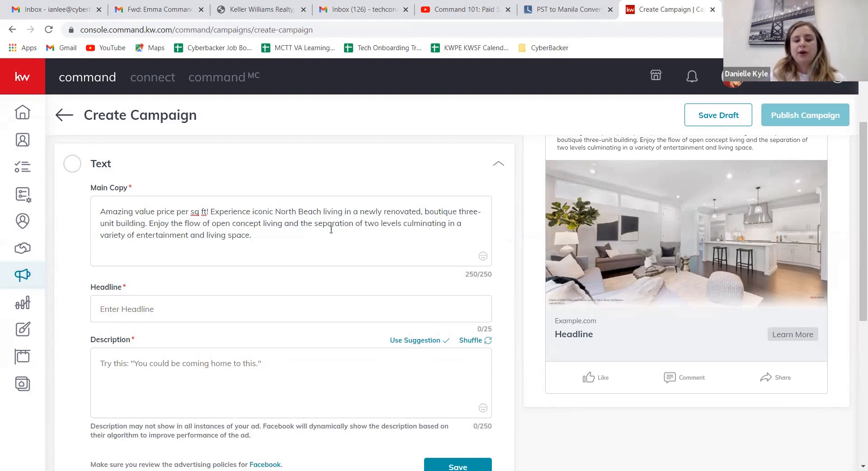
pyautogui.scroll(-1, 334, 223)
pyautogui.scroll(1, 335, 220)
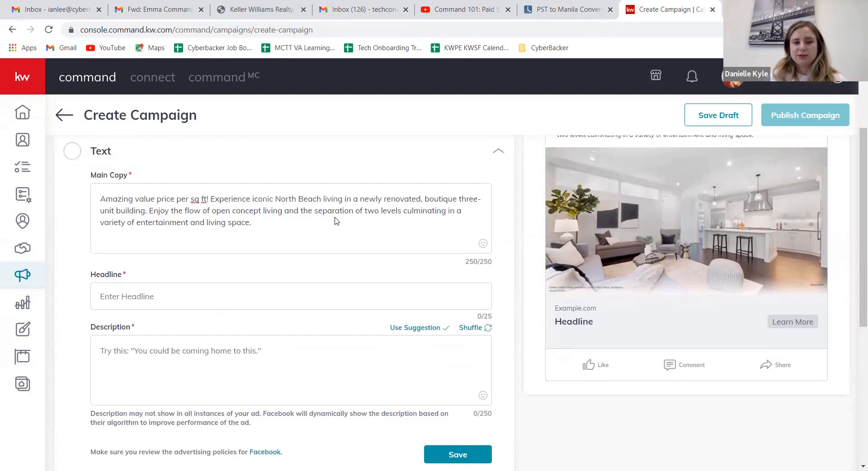
# Step: Try to insert a thumbs-up emoji at the start of the Main Copy
pyautogui.click(101, 214)
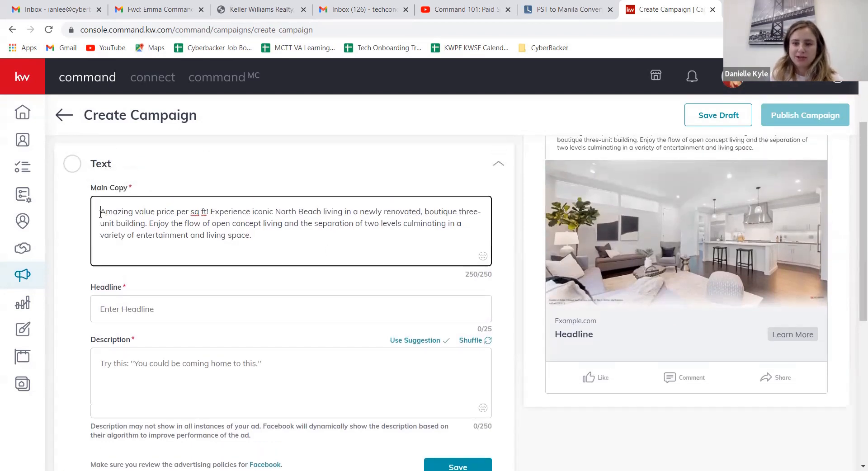
pyautogui.click(483, 257)
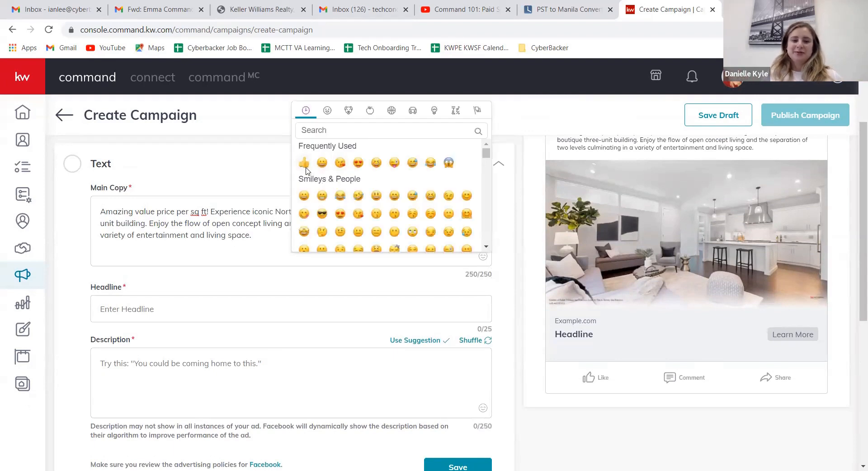
pyautogui.click(304, 163)
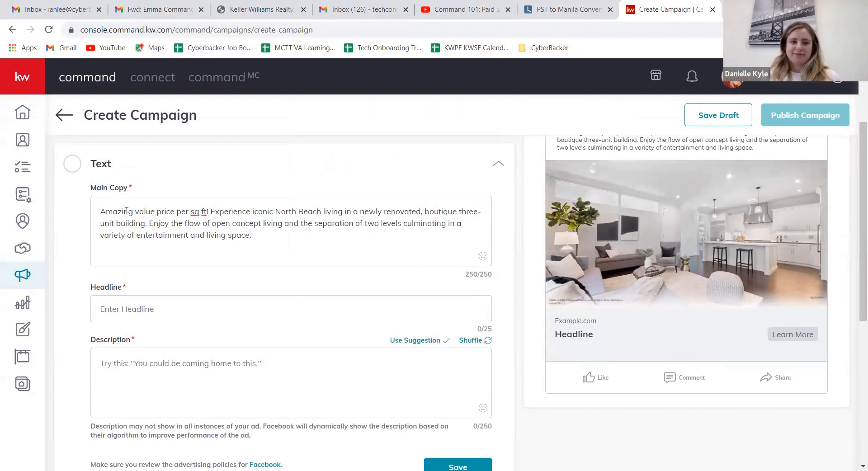
pyautogui.click(102, 210)
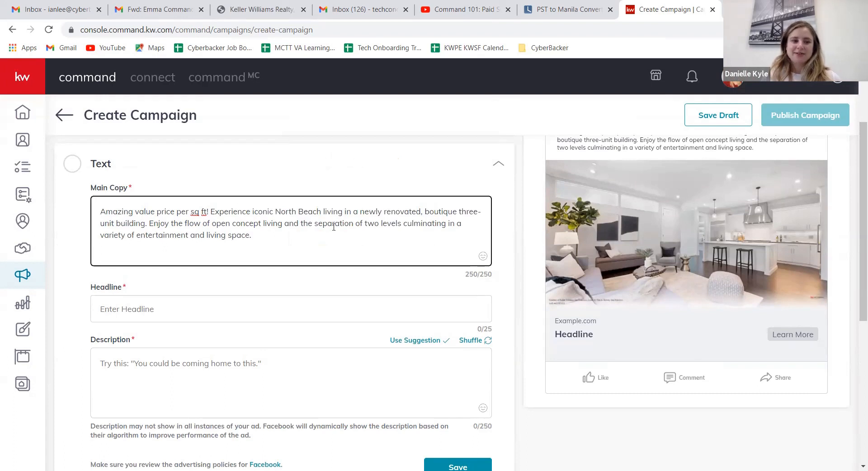
pyautogui.click(485, 258)
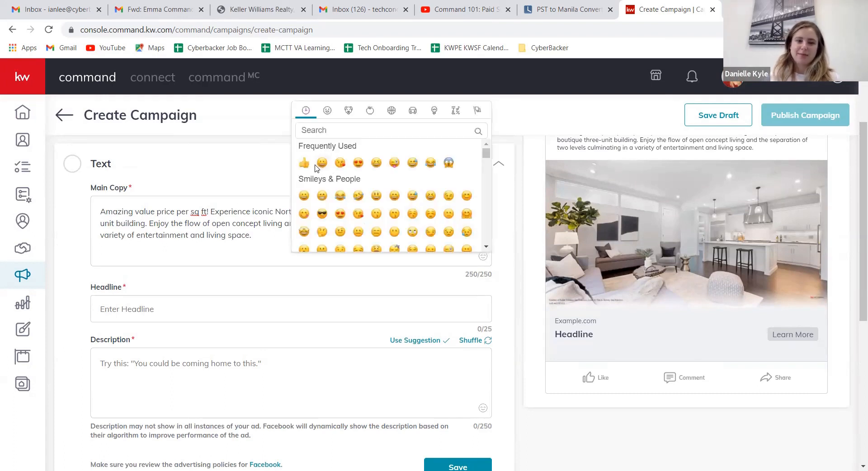
pyautogui.click(305, 163)
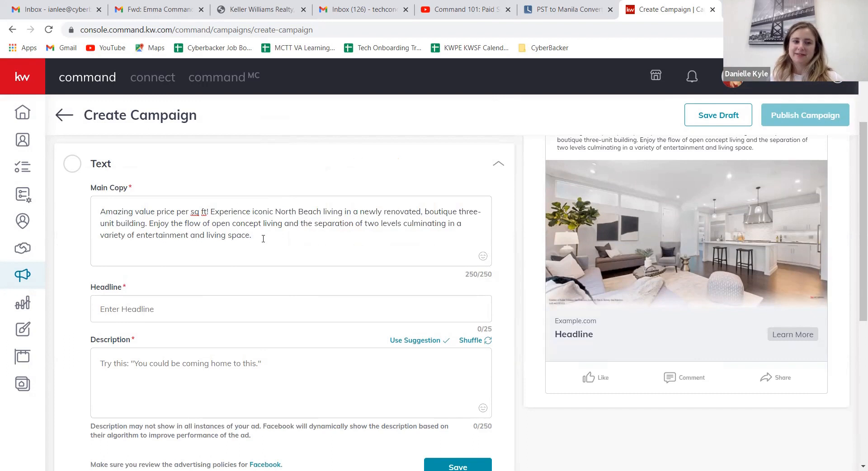
# Step: Delete the second sentence, starting "Enjoy the flow of open concept living", from the ad's Main Copy
pyautogui.scroll(1, 265, 235)
pyautogui.click(259, 293)
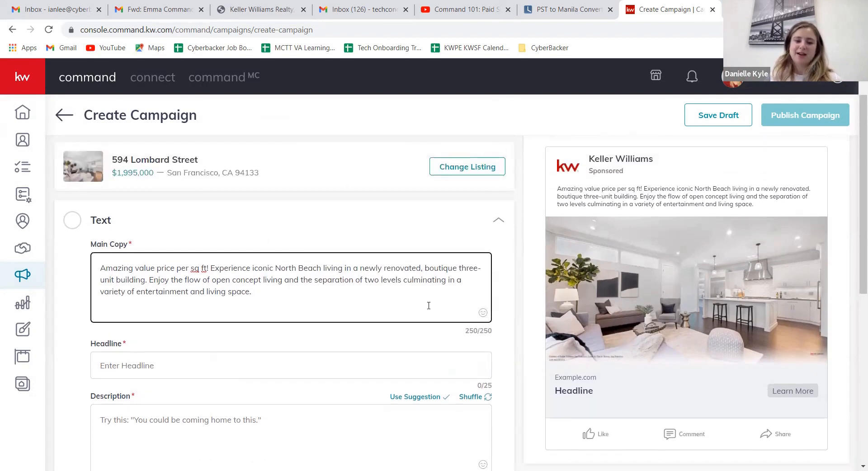
pyautogui.moveTo(388, 308); pyautogui.dragTo(82, 259)
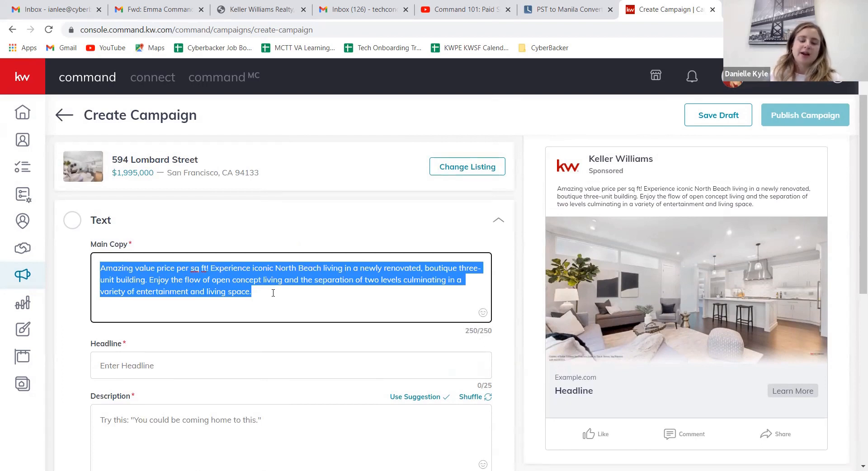
pyautogui.moveTo(253, 293); pyautogui.dragTo(150, 280)
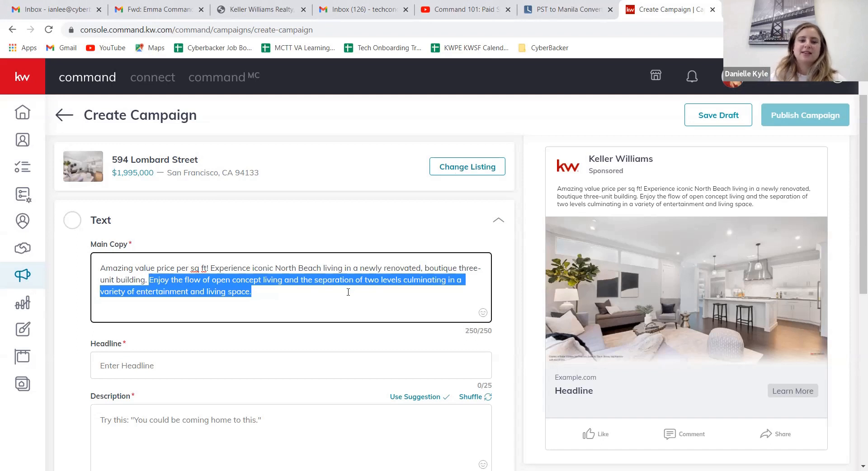
pyautogui.press('BackSpace')
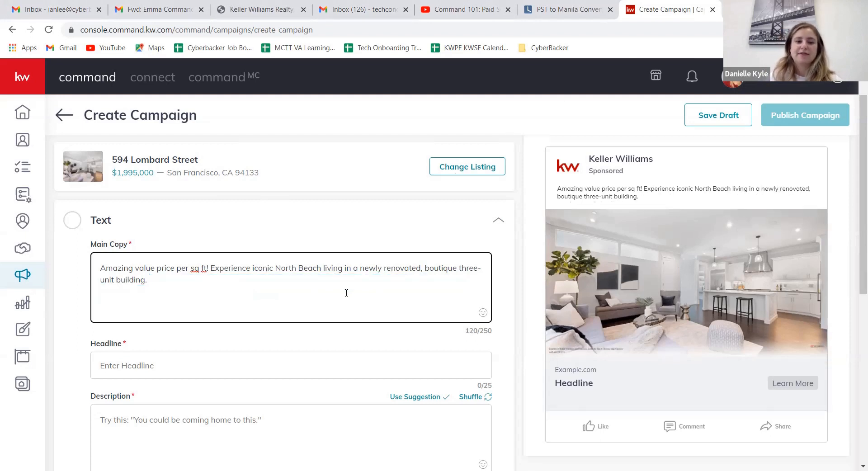
# Step: Insert a thumbs-up emoji at the end of the Main Copy, after "boutique three-unit building."
pyautogui.click(483, 312)
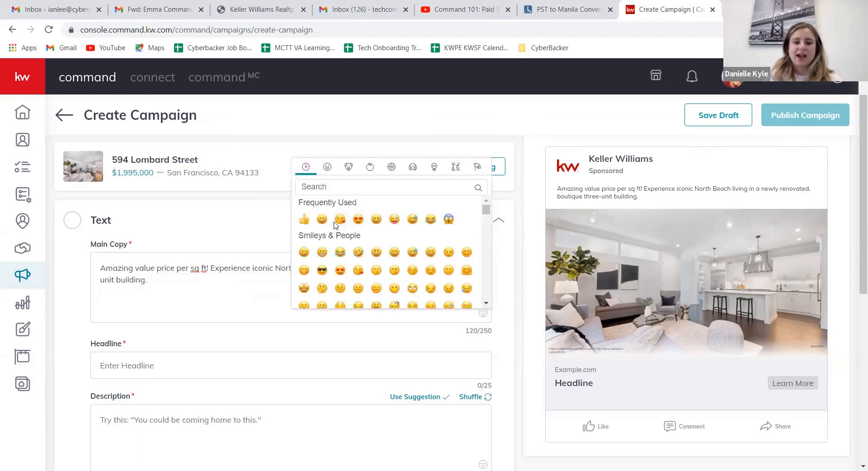
pyautogui.click(304, 218)
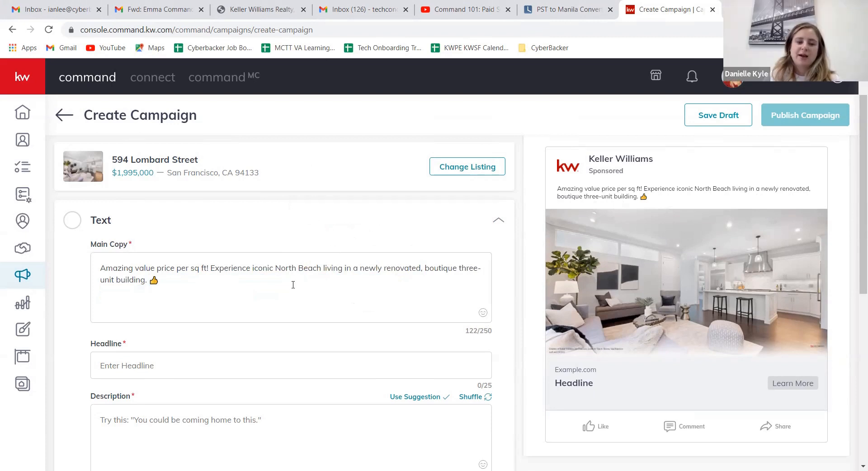
pyautogui.click(263, 286)
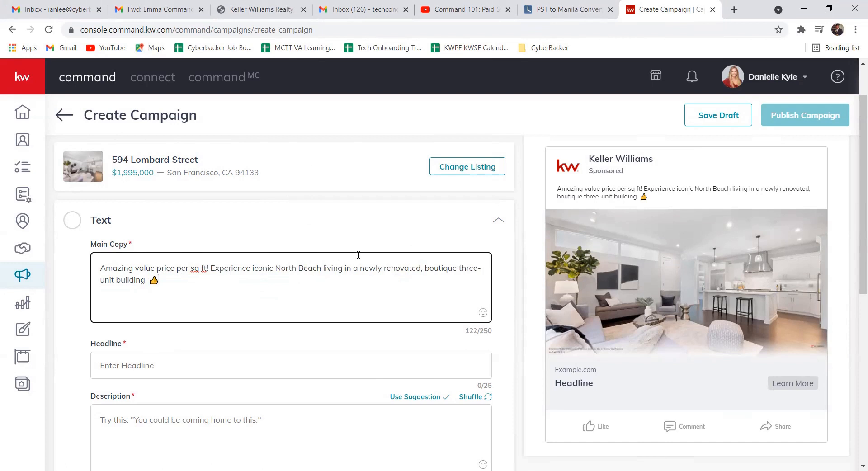
# Step: Browse the replacement listings for the campaign by Listing Agent with All Listings shown, and leave without selecting one
pyautogui.scroll(2, 493, 172)
pyautogui.click(499, 171)
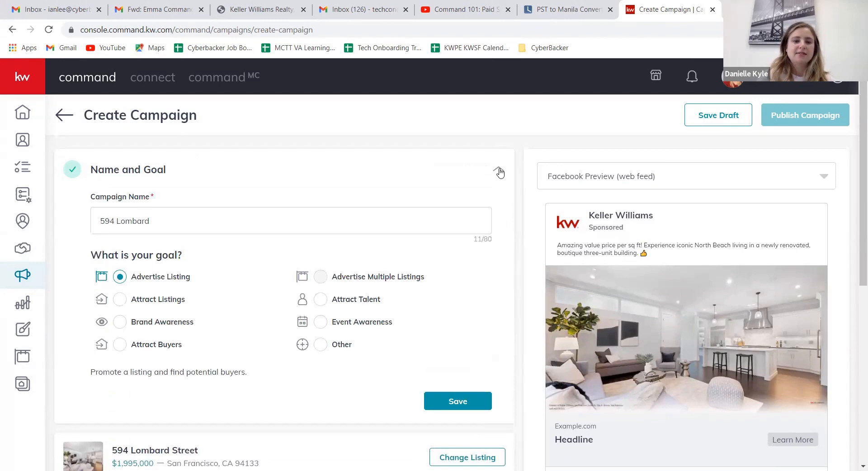
pyautogui.scroll(-2, 474, 195)
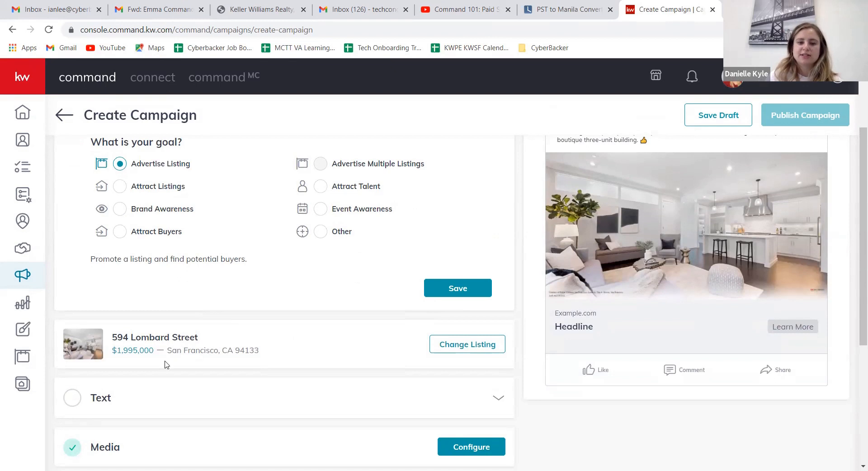
pyautogui.click(451, 346)
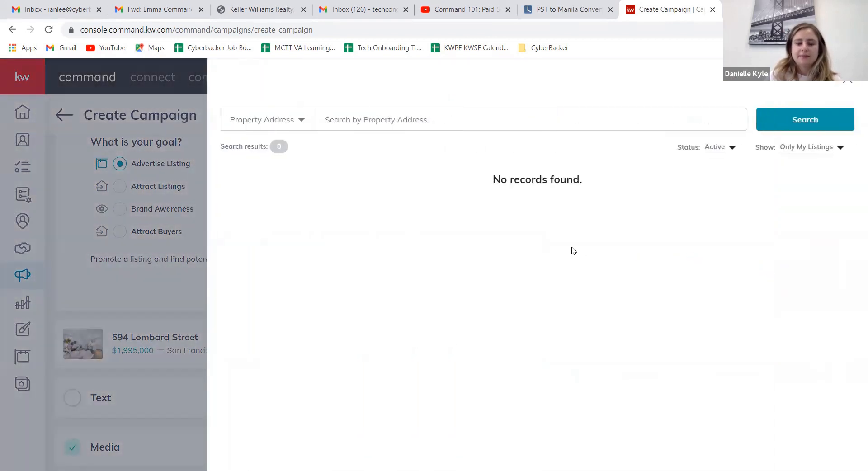
pyautogui.click(301, 123)
pyautogui.click(271, 179)
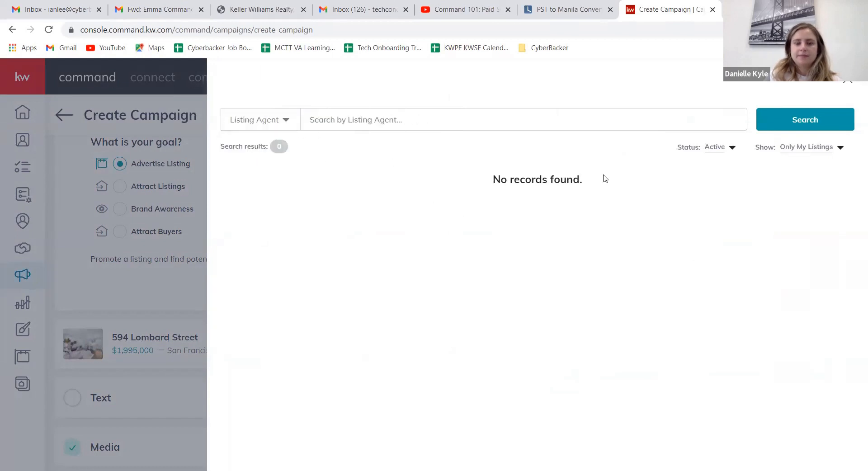
pyautogui.click(840, 148)
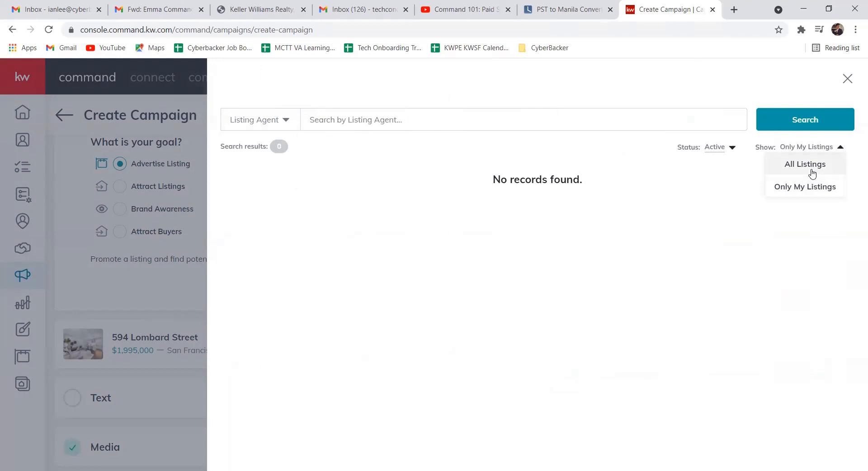
pyautogui.click(812, 172)
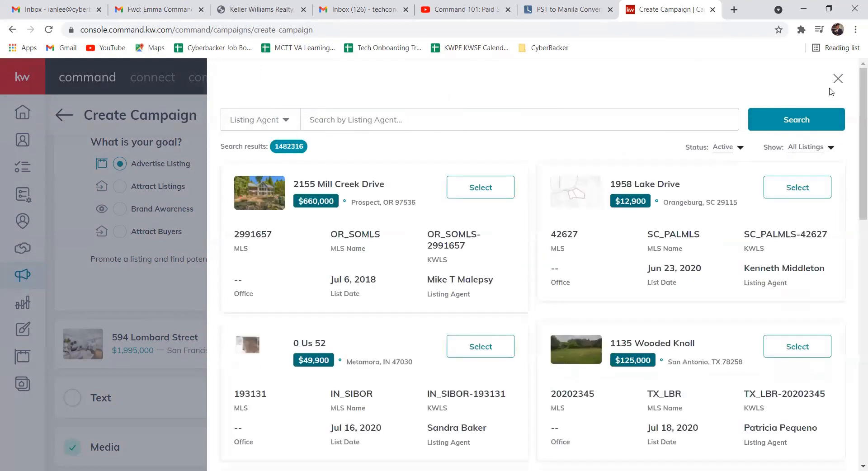
pyautogui.click(838, 78)
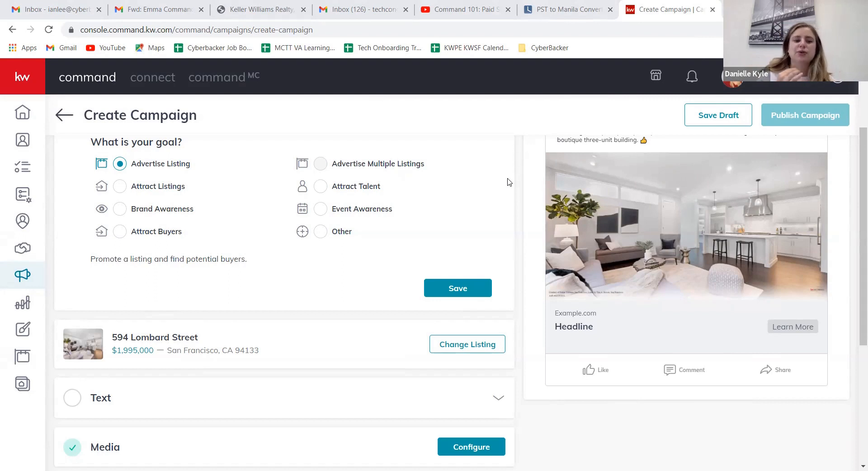
pyautogui.scroll(3, 510, 182)
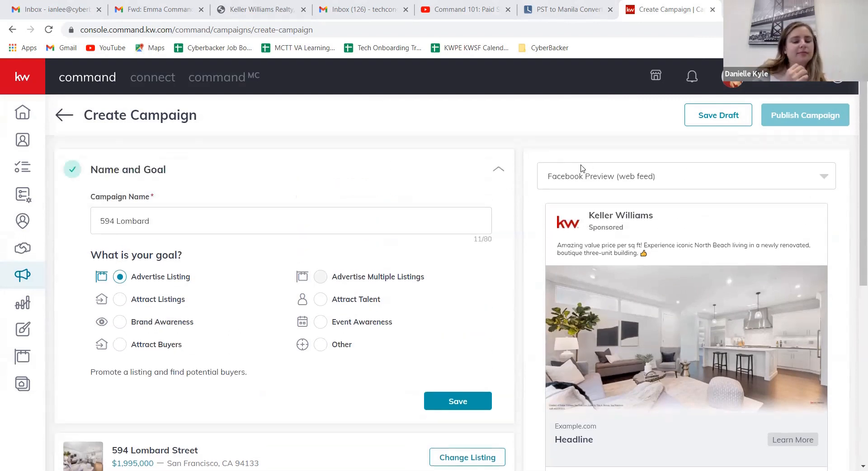
pyautogui.scroll(-3, 488, 193)
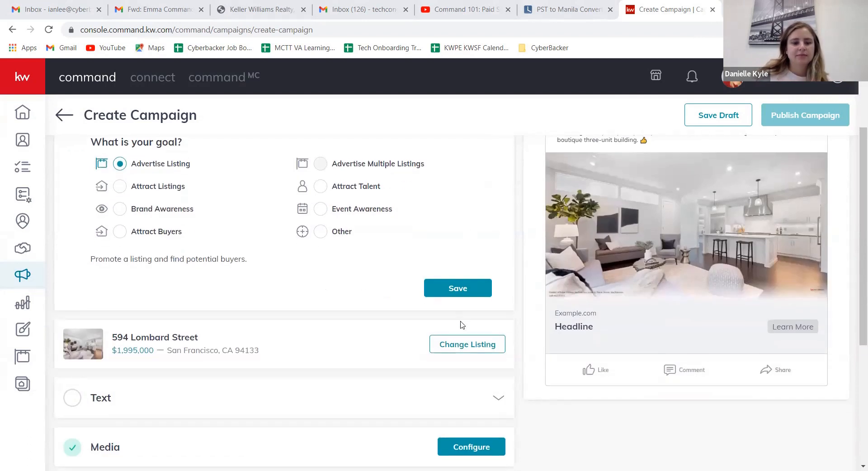
pyautogui.click(466, 345)
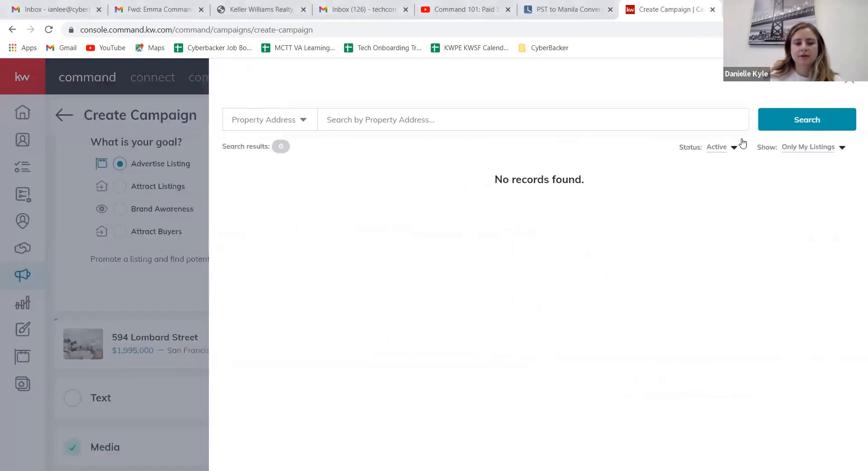
pyautogui.click(844, 151)
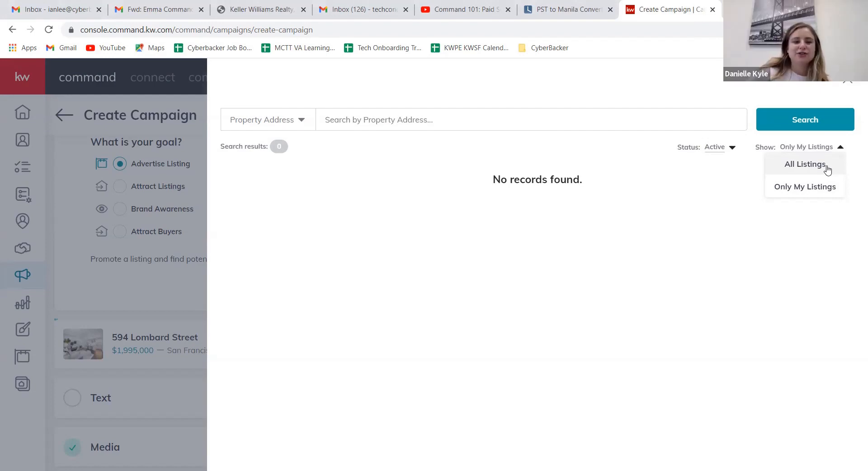
pyautogui.click(851, 84)
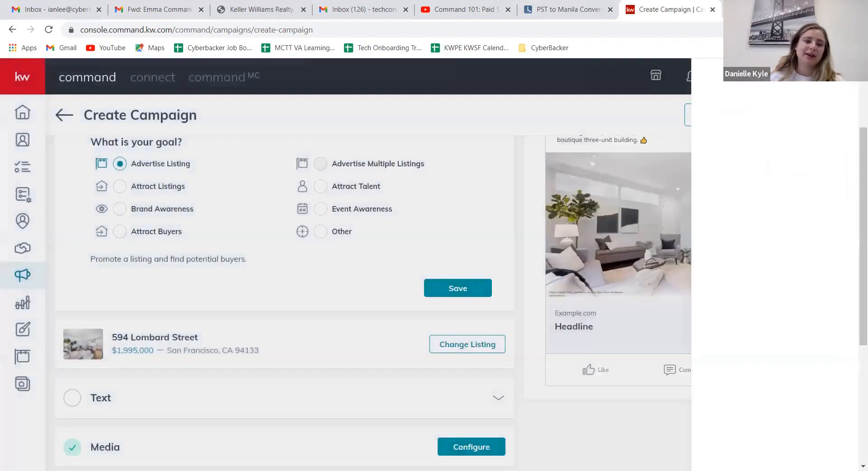
# Step: Search Google in a new browser tab for the selected listing's address and look over its property details on Redfin
pyautogui.hotkey('ctrl', 't')
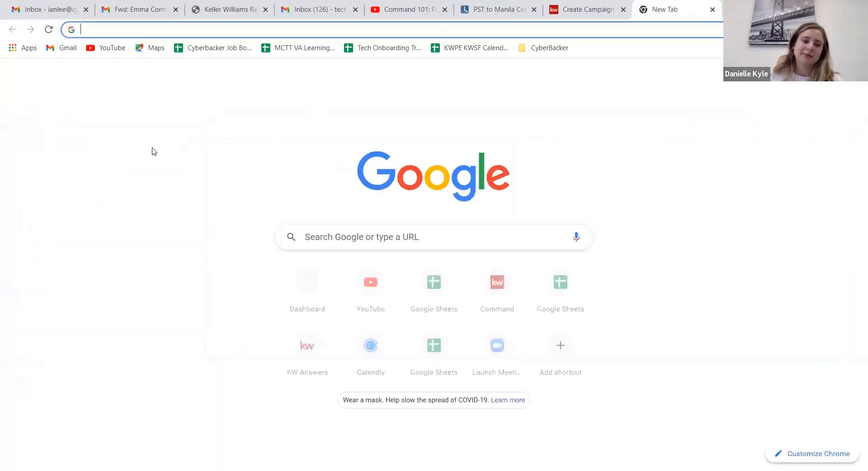
pyautogui.click(323, 243)
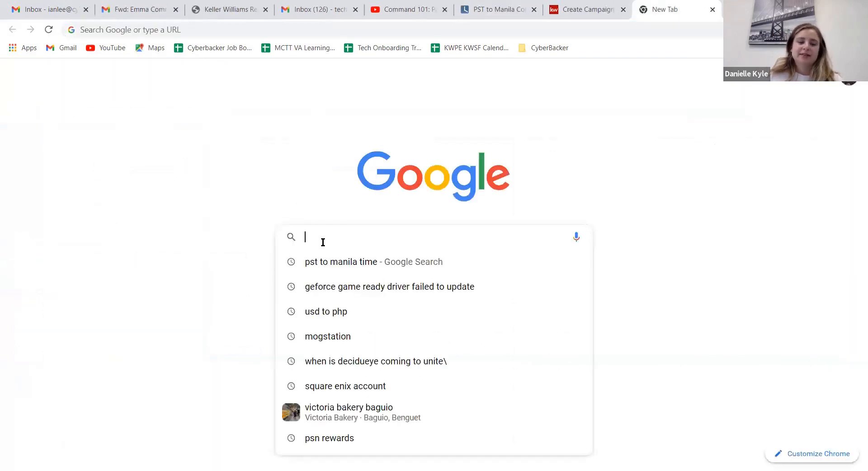
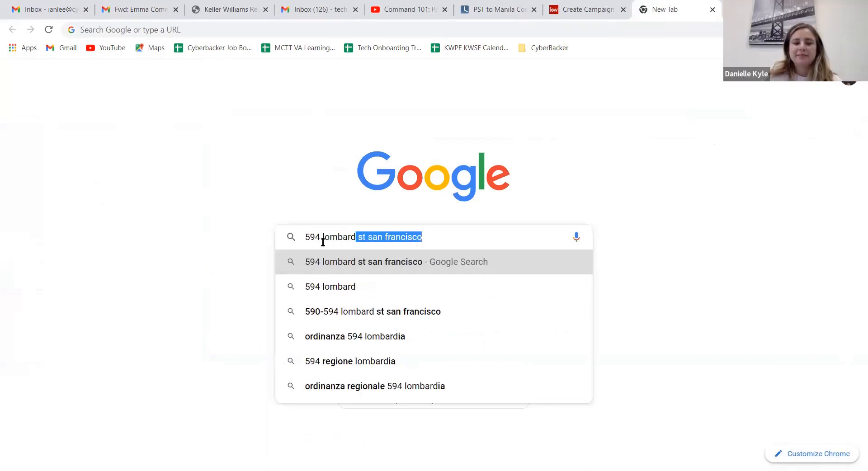
pyautogui.press('Return')
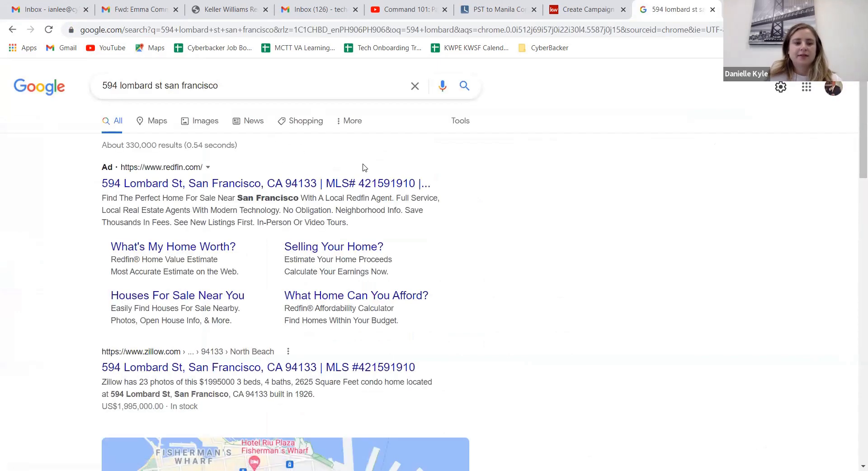
pyautogui.scroll(-1, 362, 154)
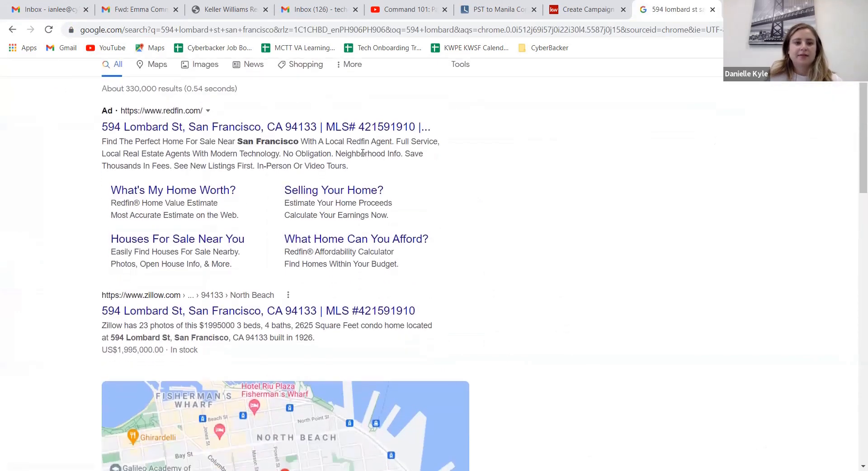
pyautogui.click(364, 129)
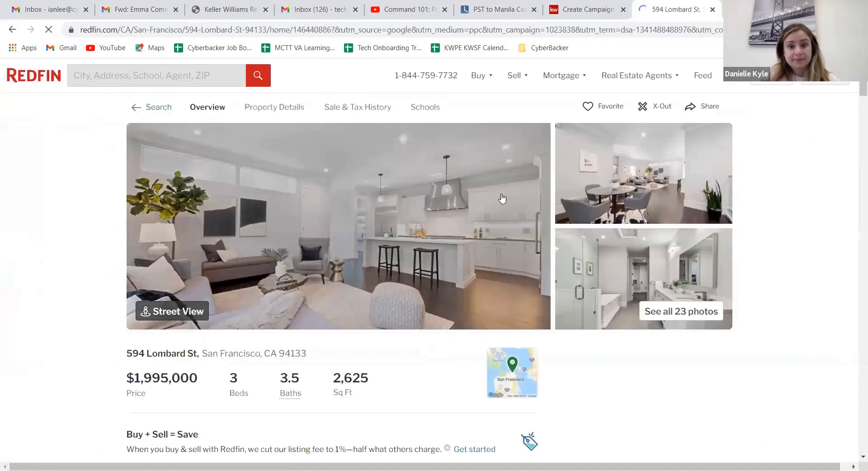
pyautogui.scroll(-1, 511, 258)
pyautogui.scroll(-1, 527, 295)
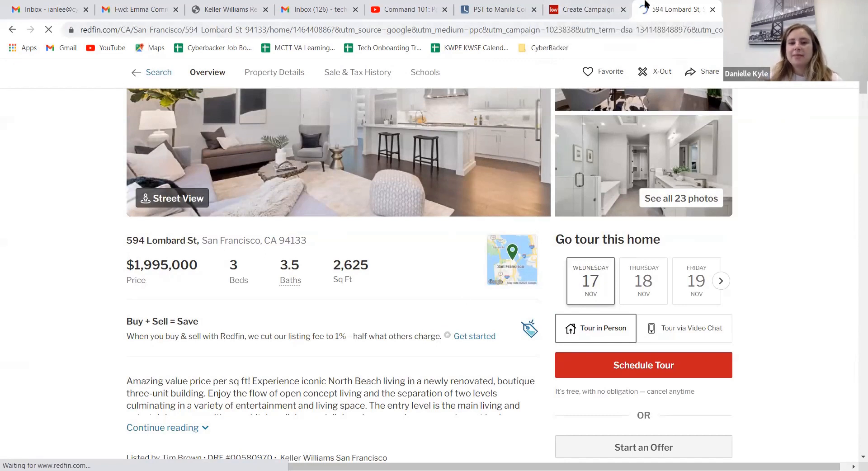
# Step: Return to the KW Command campaign and remove the opening phrase "Amazing value price per sq ft!" from the Main Copy
pyautogui.click(586, 6)
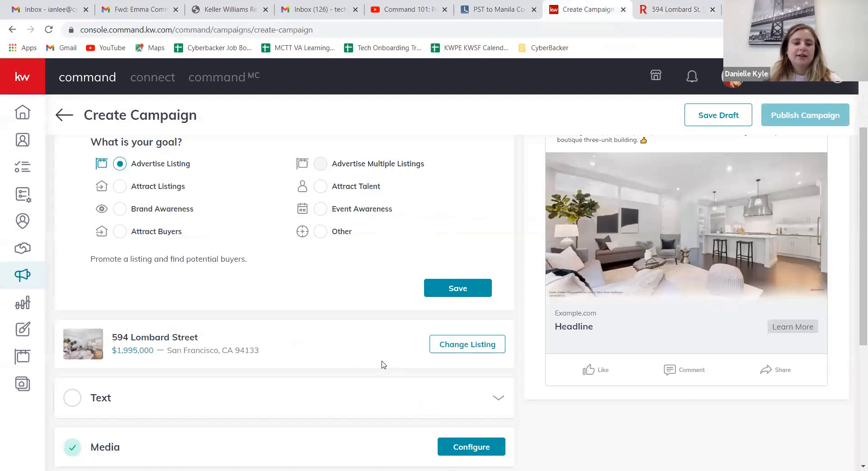
pyautogui.scroll(1, 352, 337)
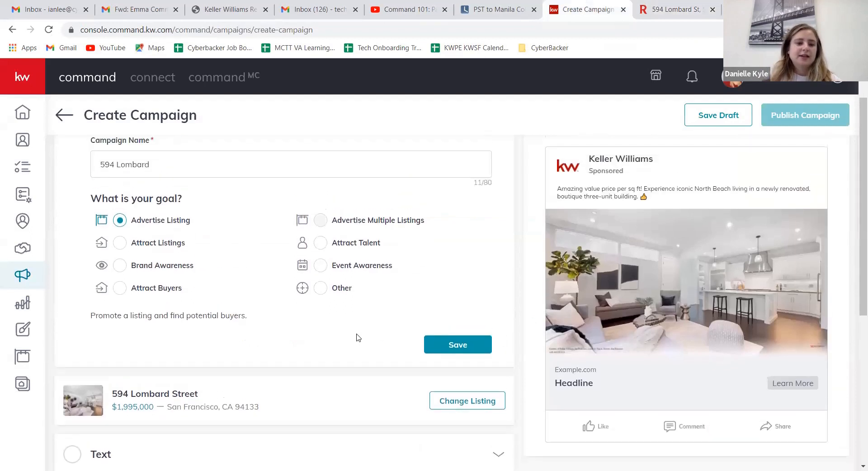
pyautogui.scroll(-1, 362, 330)
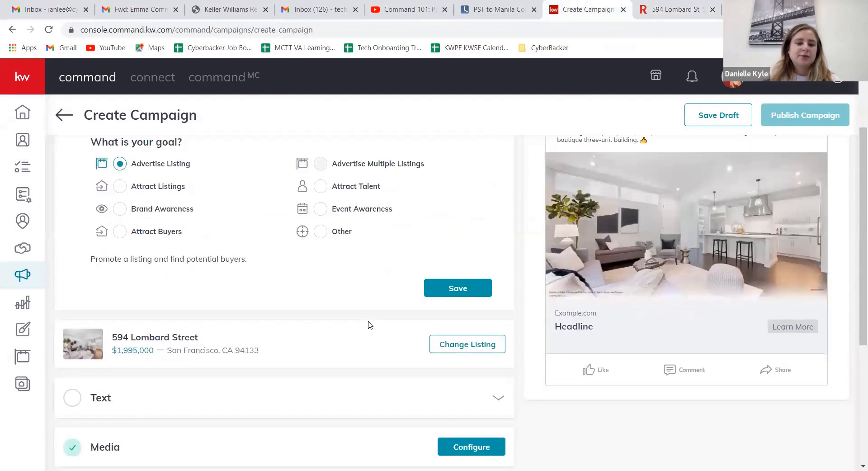
pyautogui.click(498, 398)
pyautogui.scroll(-1, 497, 333)
pyautogui.scroll(2, 355, 328)
pyautogui.click(297, 254)
pyautogui.click(190, 212)
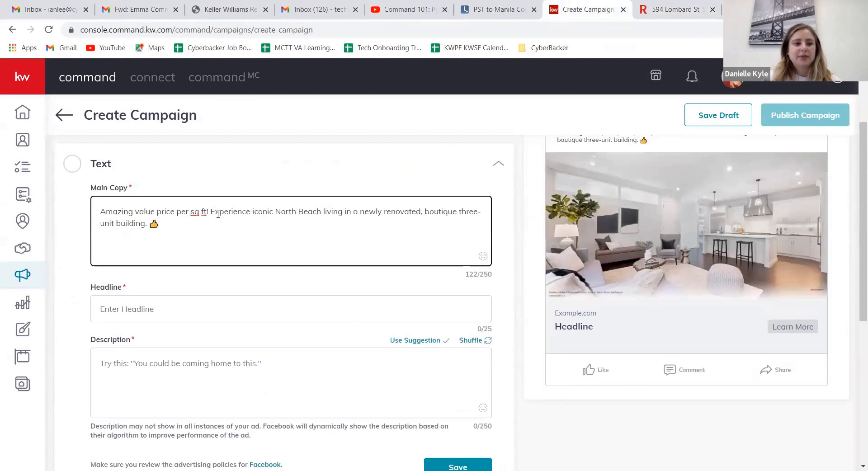
pyautogui.moveTo(208, 212); pyautogui.dragTo(94, 208)
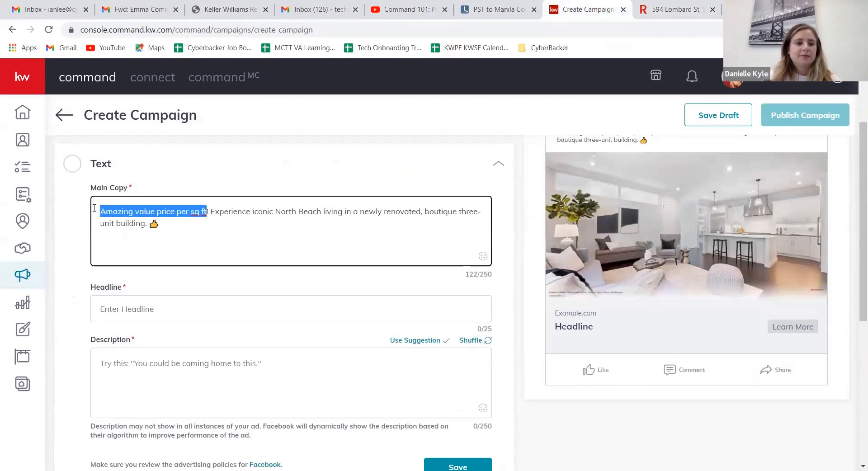
pyautogui.press('BackSpace')
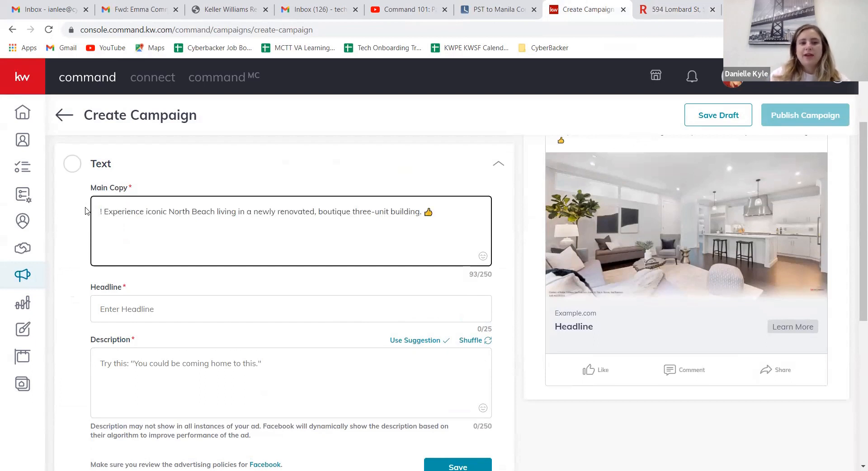
pyautogui.press('Delete')
pyautogui.press('Delete')
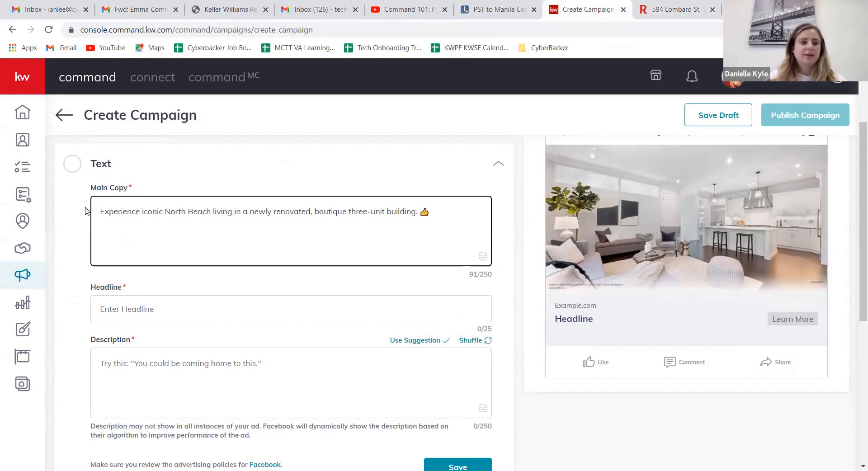
# Step: Insert "3 bed, 3.5 bath home, in a" into the Main Copy between "newly renovated" and "boutique three-unit building"
pyautogui.click(305, 212)
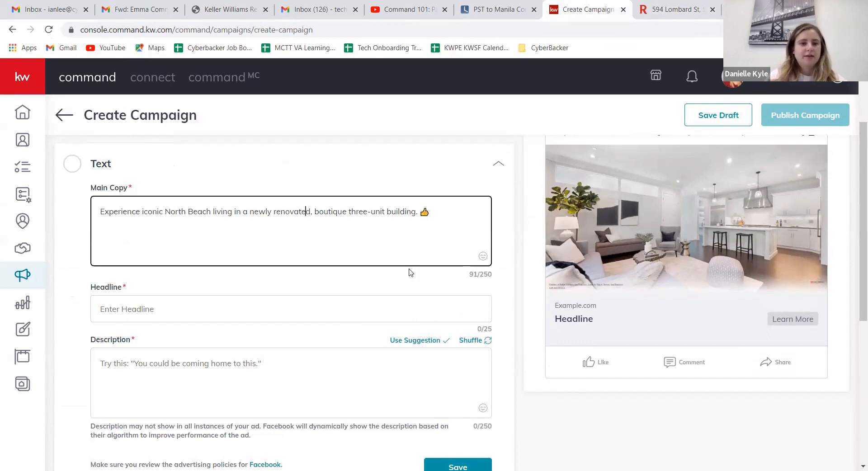
pyautogui.press('Right')
pyautogui.write('3 ')
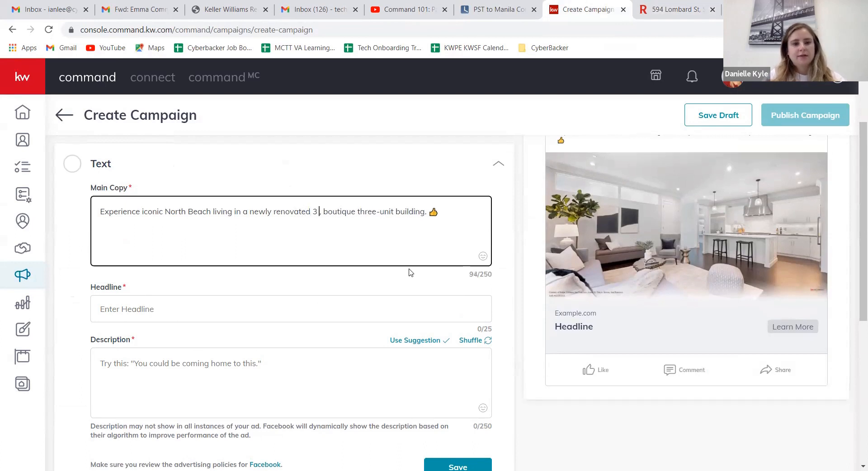
pyautogui.write('bed')
pyautogui.write(', 3.5 b')
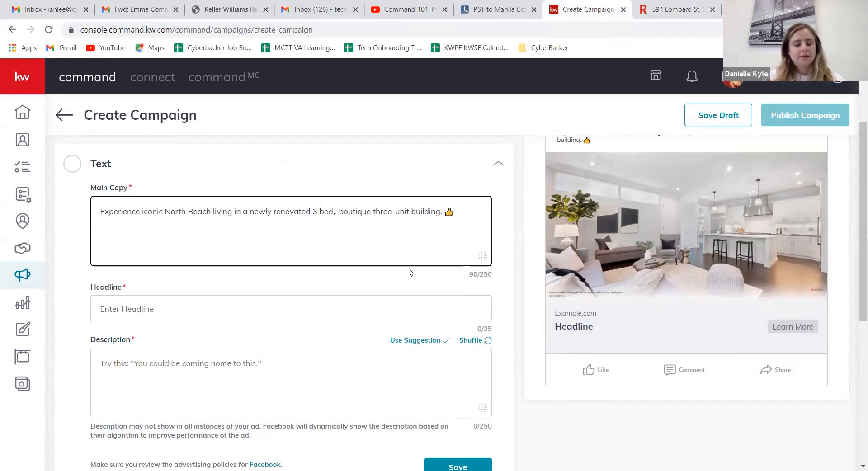
pyautogui.write('ath hom')
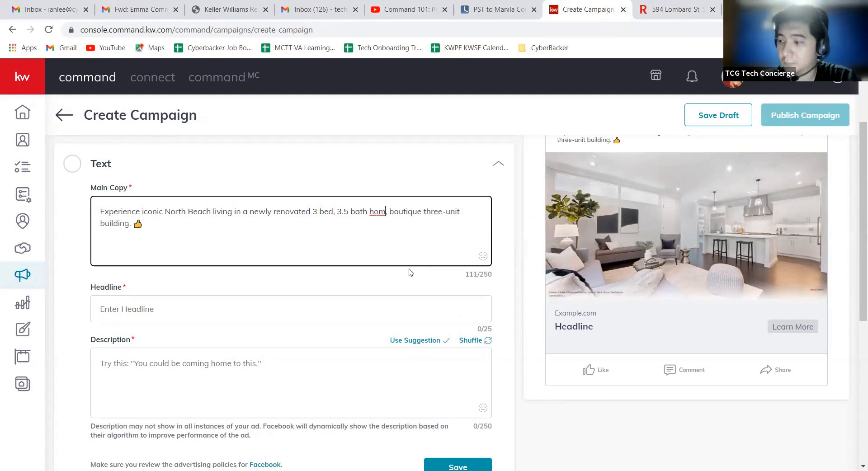
pyautogui.write('e, ')
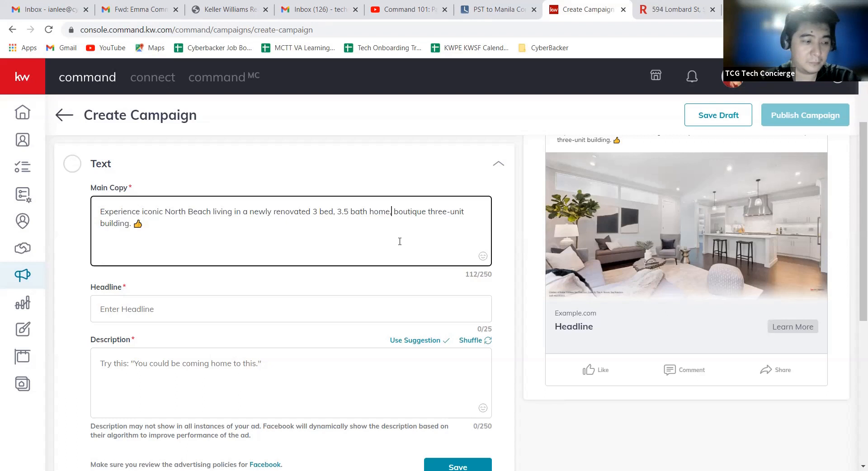
pyautogui.write('in a')
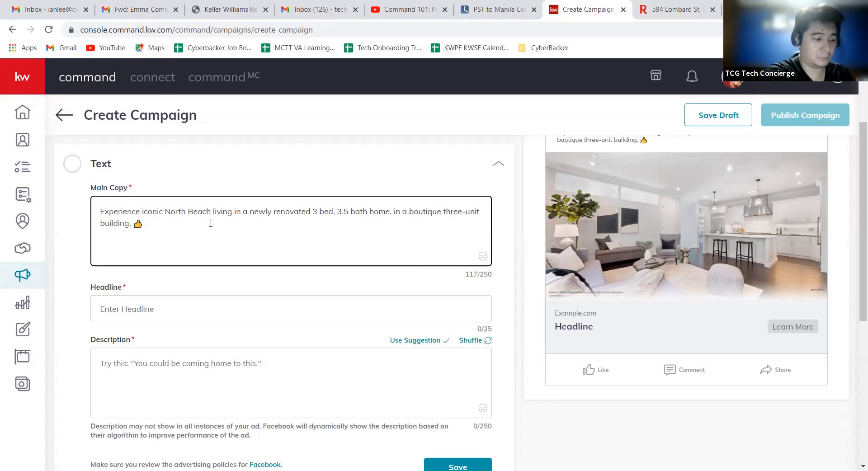
# Step: Search the emojis for "bed" and "bath" and add the bed and bathtub emojis at the end of the Main Copy
pyautogui.click(211, 223)
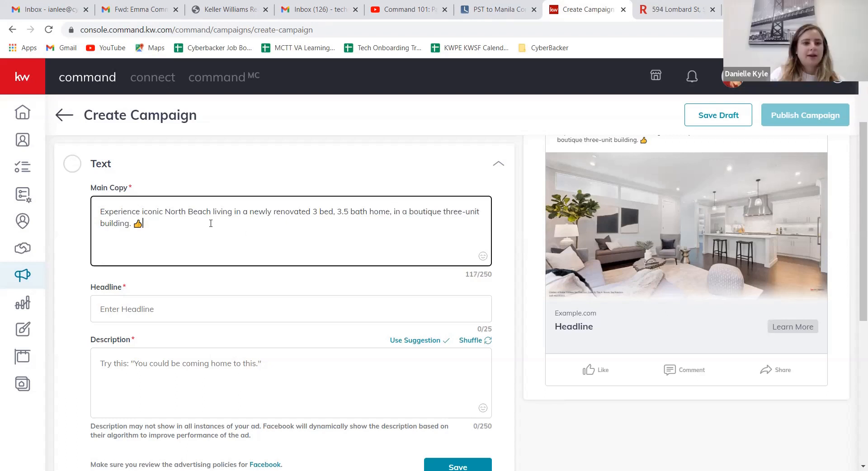
pyautogui.click(482, 256)
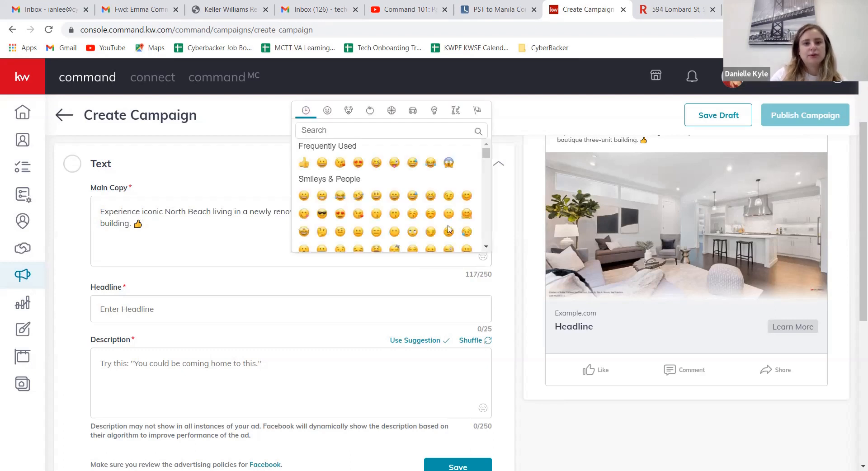
pyautogui.write('bed')
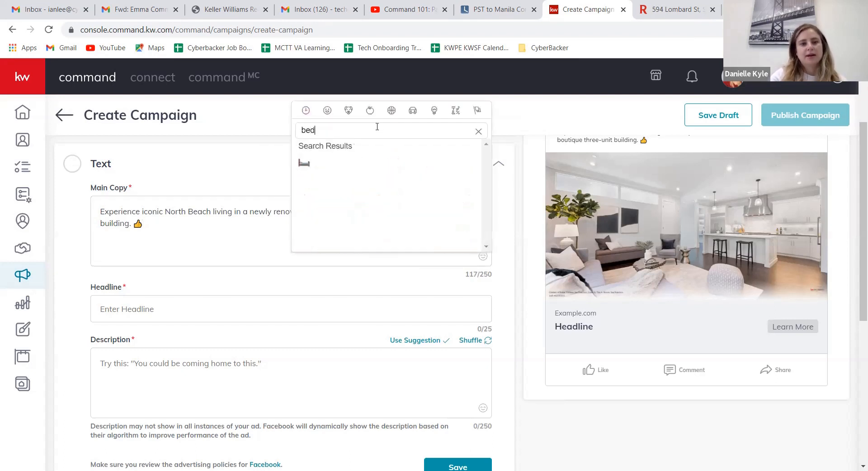
pyautogui.click(304, 163)
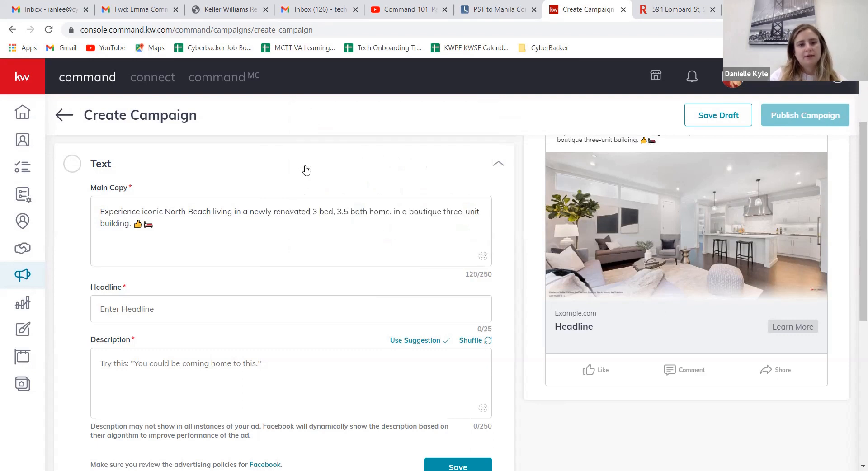
pyautogui.click(482, 257)
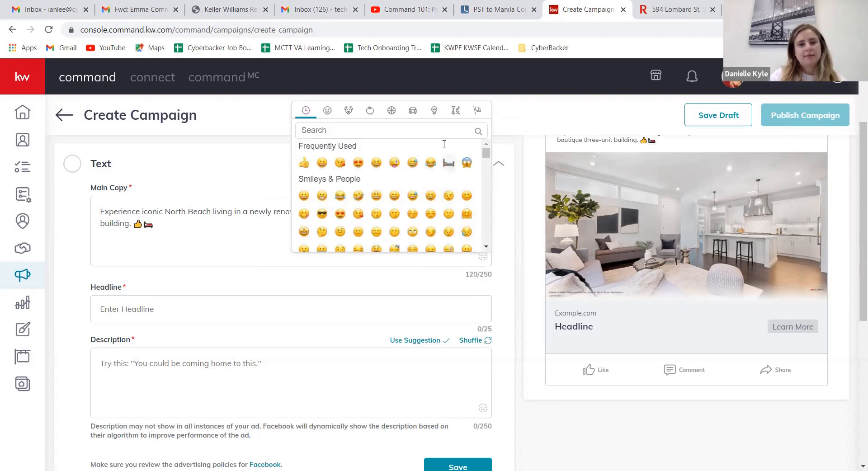
pyautogui.write('bath')
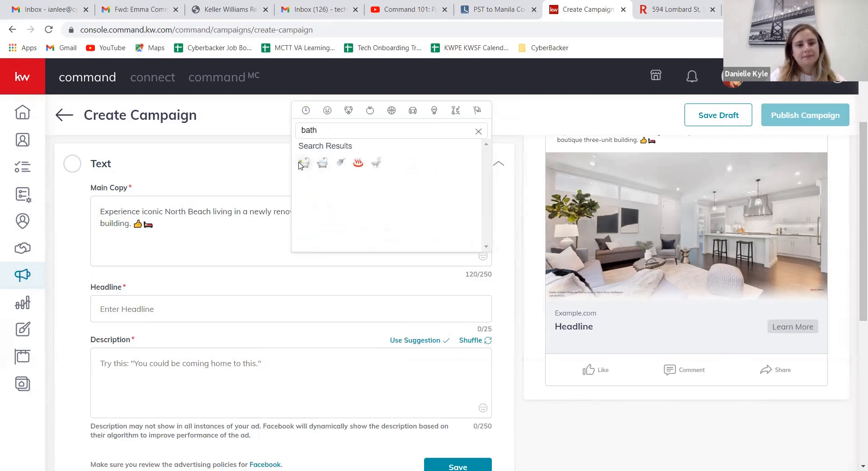
pyautogui.click(304, 163)
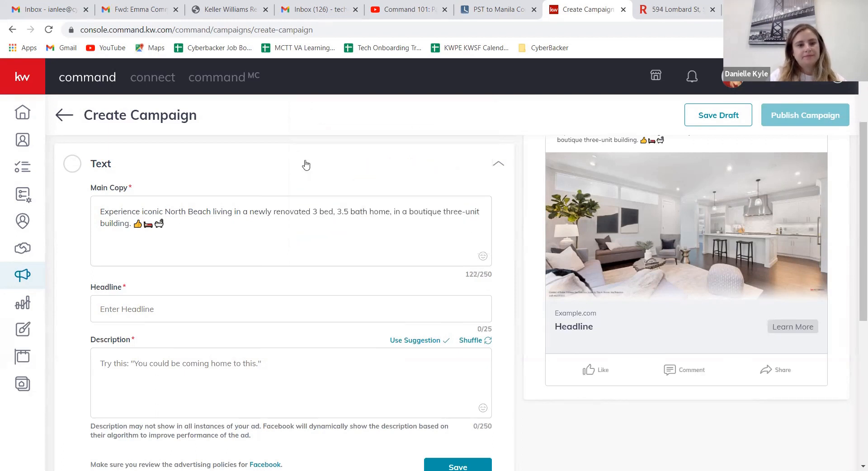
# Step: Move the bathtub emoji from the end of the Main Copy to directly after "3.5 bath"
pyautogui.moveTo(164, 224); pyautogui.dragTo(152, 224)
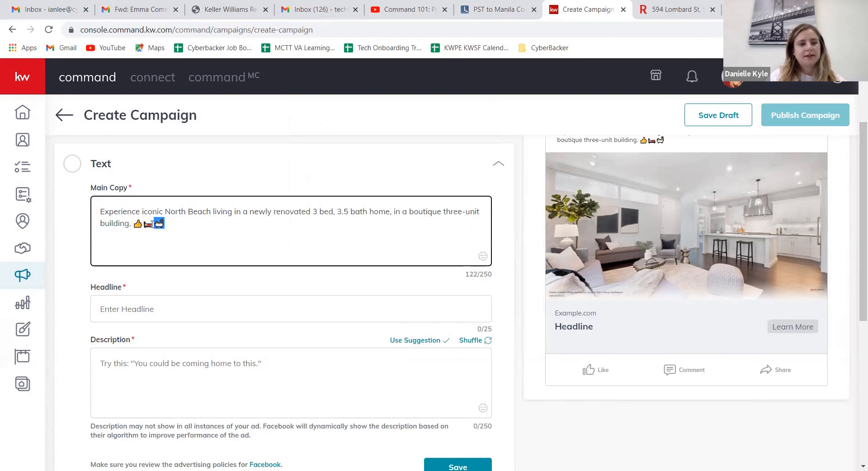
pyautogui.rightClick(159, 222)
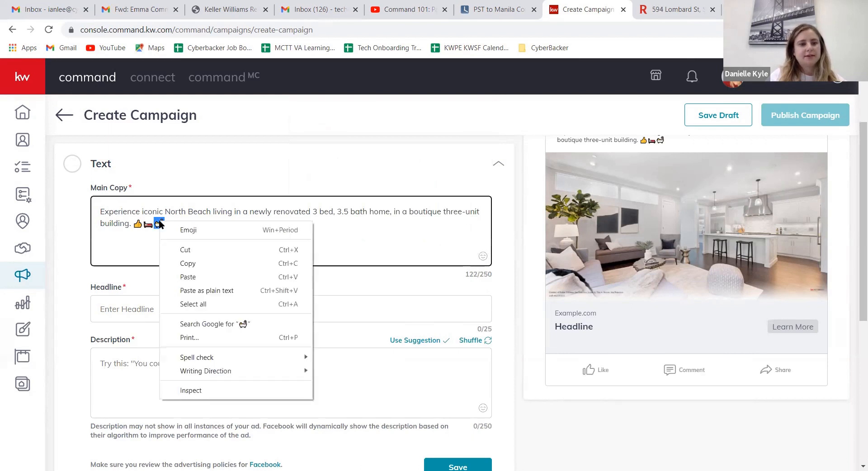
pyautogui.click(188, 250)
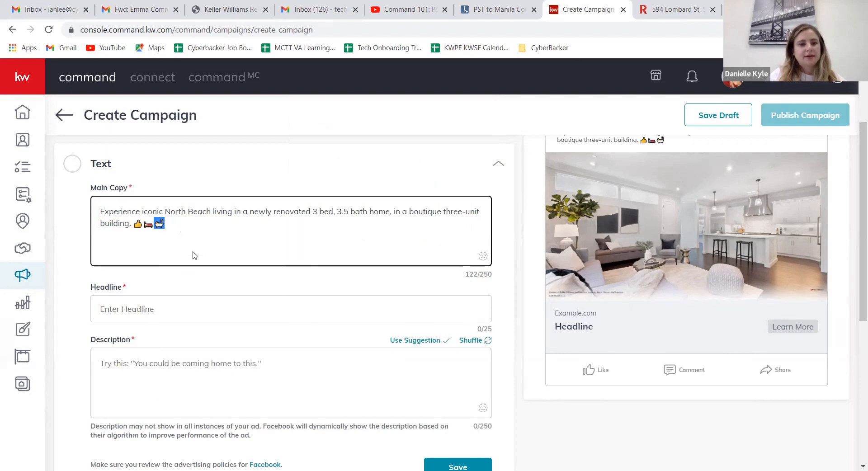
pyautogui.rightClick(366, 215)
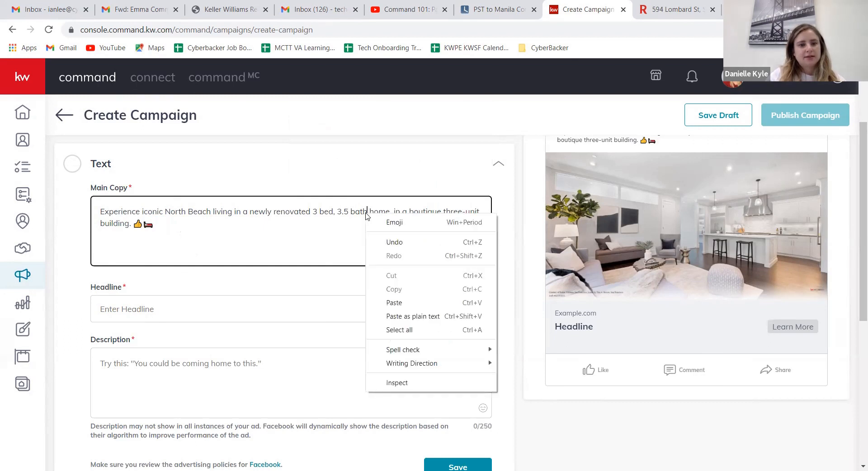
pyautogui.click(389, 304)
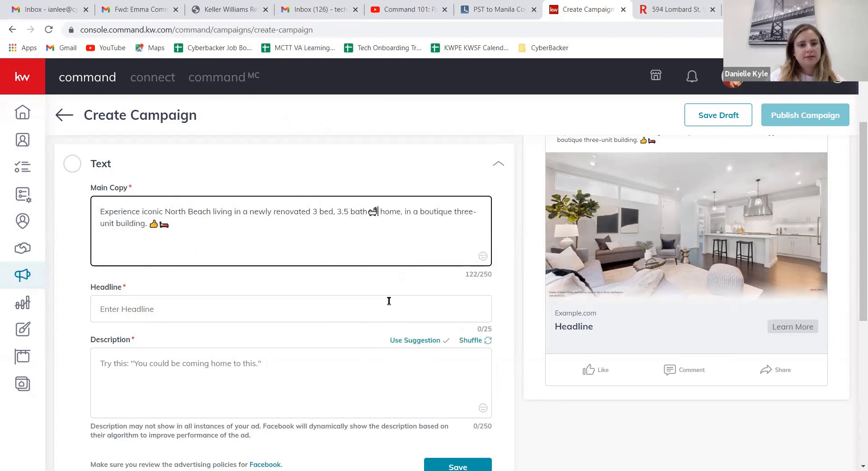
# Step: Move the bed emoji from the end of the Main Copy to directly after "3 bed"
pyautogui.click(162, 223)
pyautogui.doubleClick(162, 224)
pyautogui.rightClick(160, 223)
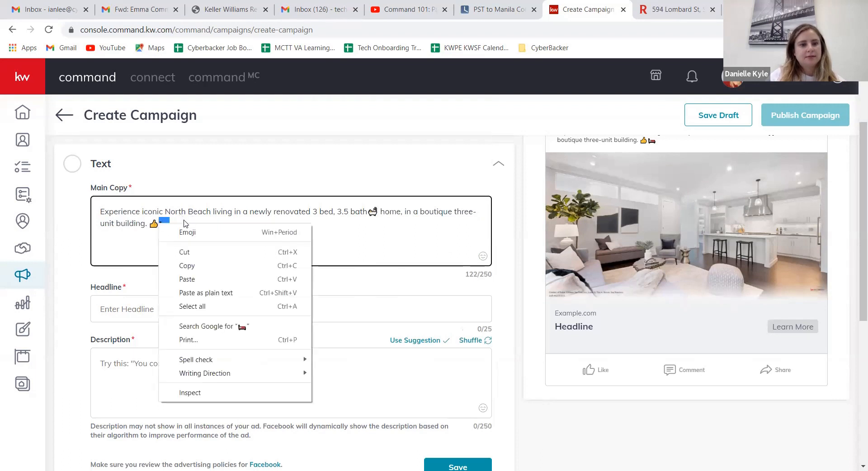
pyautogui.click(184, 251)
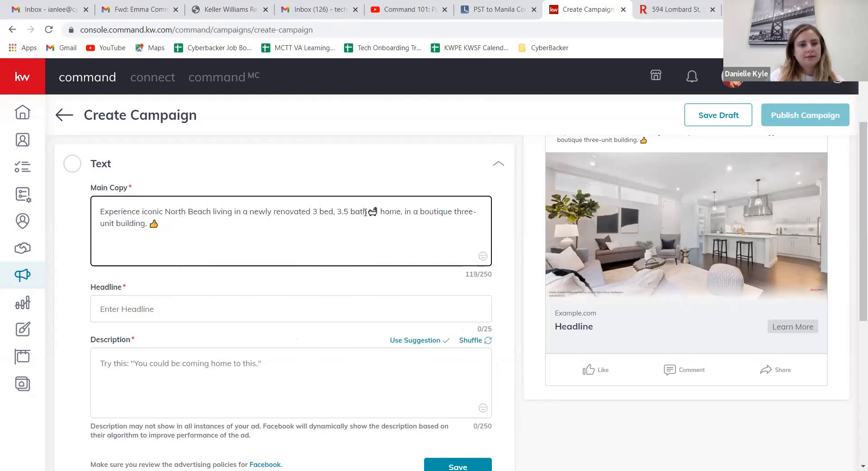
pyautogui.rightClick(331, 215)
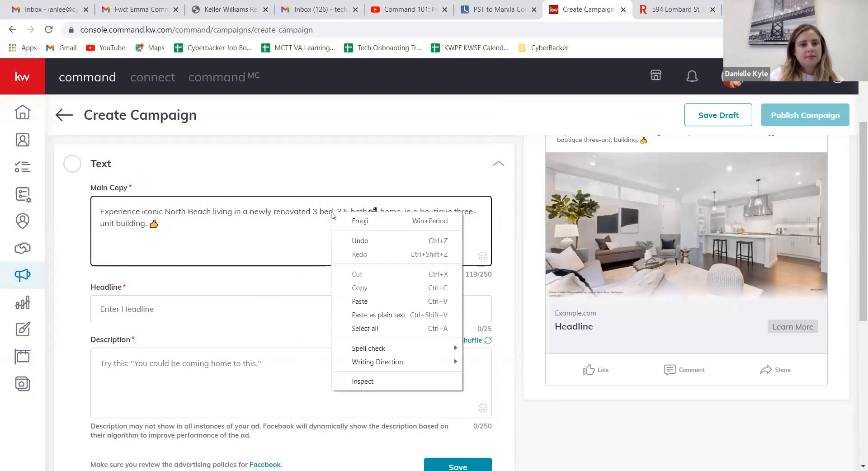
pyautogui.click(360, 302)
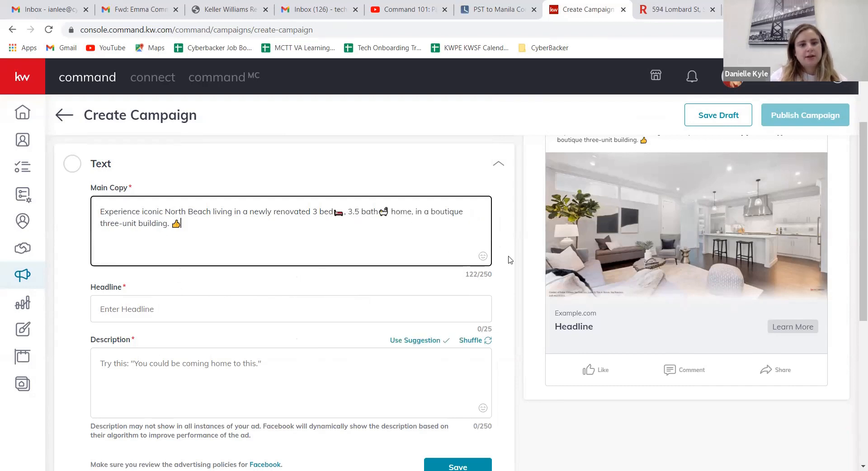
# Step: Search the emojis for "home" and add the house with garden emoji at the end of the Main Copy
pyautogui.click(483, 256)
pyautogui.click(331, 130)
pyautogui.write('home')
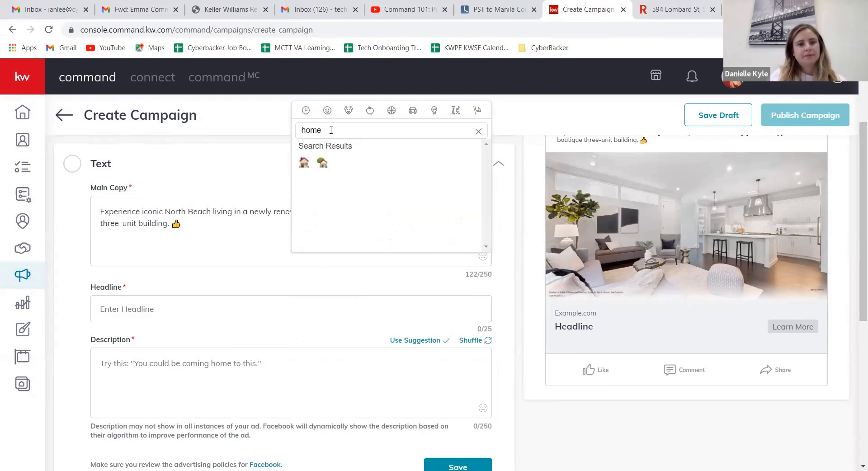
pyautogui.click(322, 163)
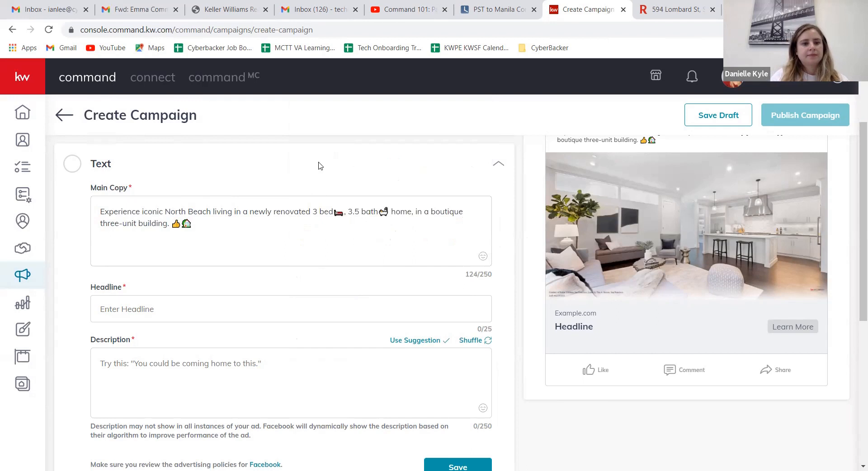
# Step: Move the house emoji to the very start of the Main Copy, before "Experience"
pyautogui.click(182, 222)
pyautogui.doubleClick(182, 222)
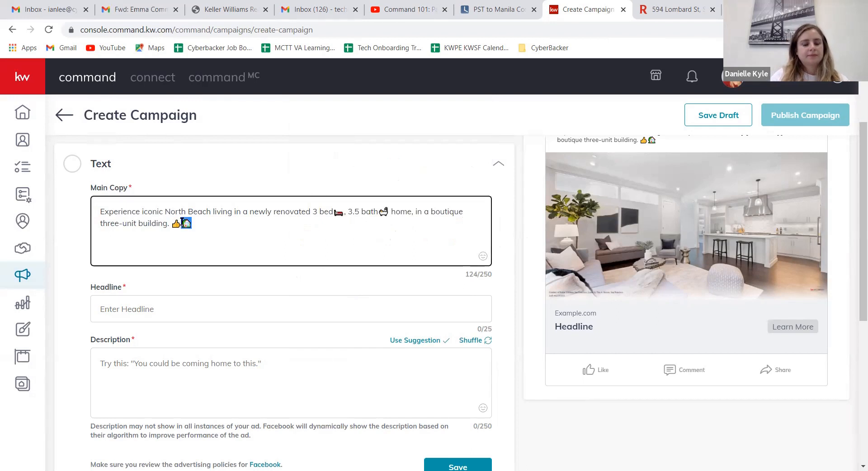
pyautogui.rightClick(182, 222)
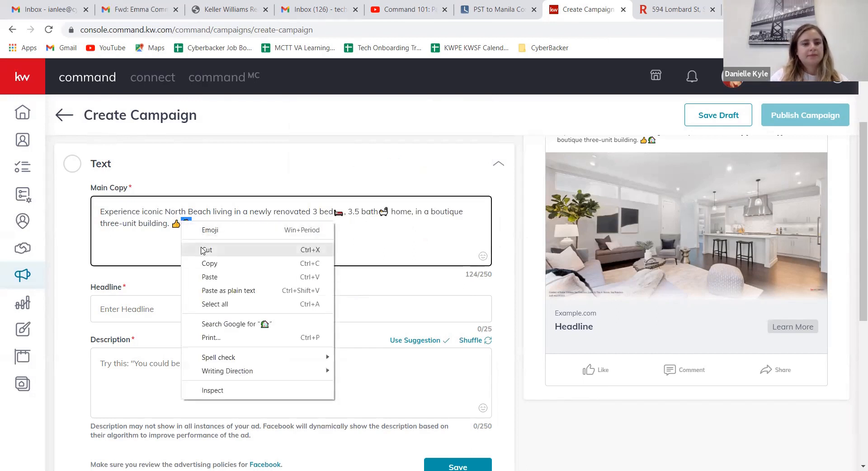
pyautogui.click(202, 248)
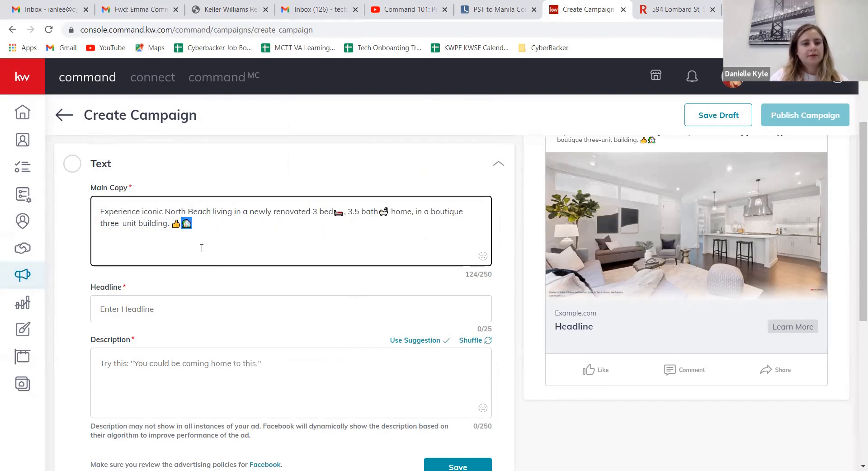
pyautogui.rightClick(99, 208)
pyautogui.click(128, 297)
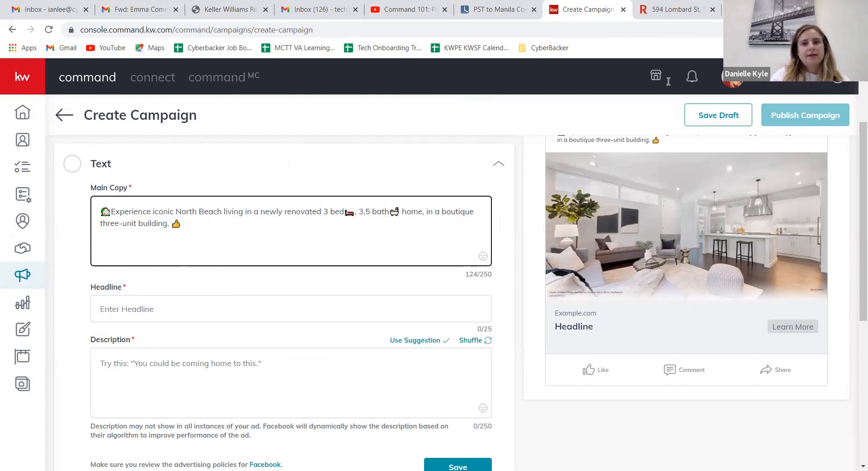
# Step: Switch to the Redfin listing, expand its full property description and read through the home's features
pyautogui.click(657, 9)
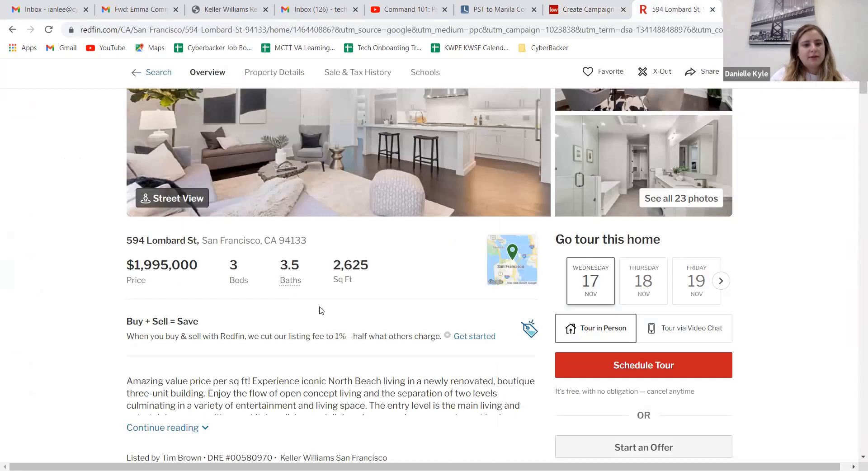
pyautogui.scroll(-1, 320, 310)
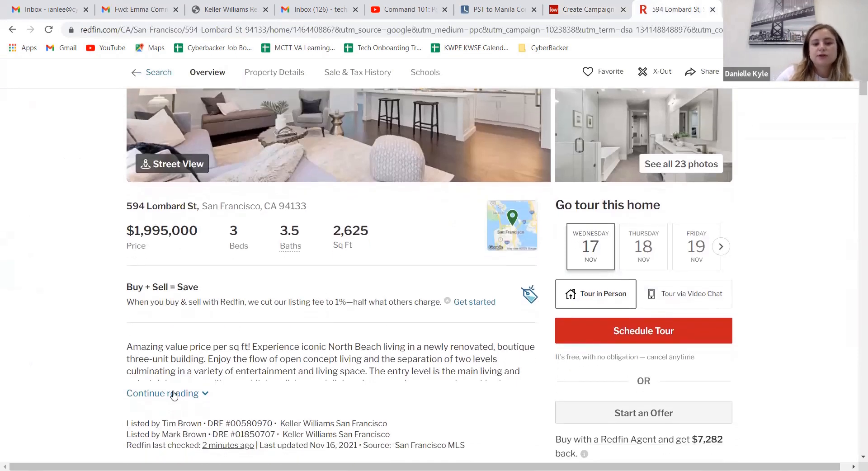
pyautogui.click(173, 391)
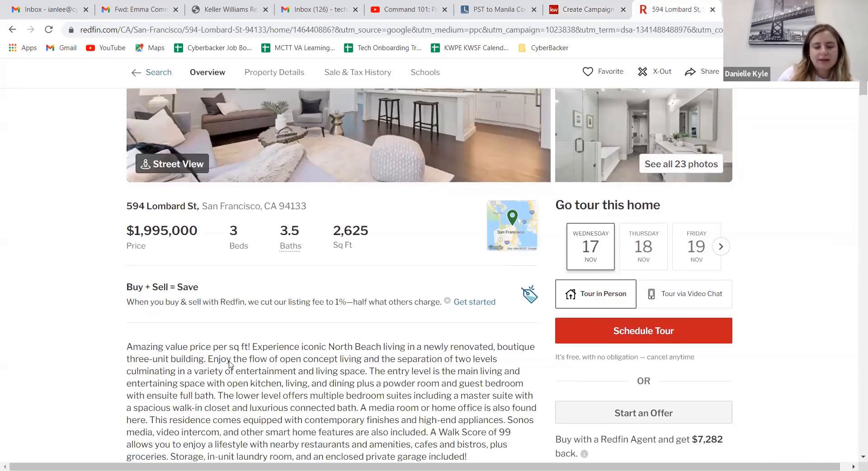
pyautogui.scroll(-1, 229, 361)
pyautogui.scroll(-1, 229, 361)
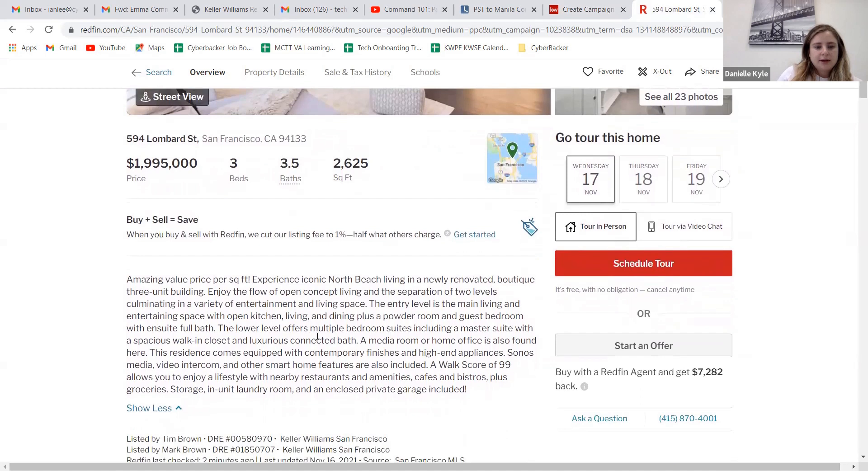
pyautogui.scroll(-1, 318, 337)
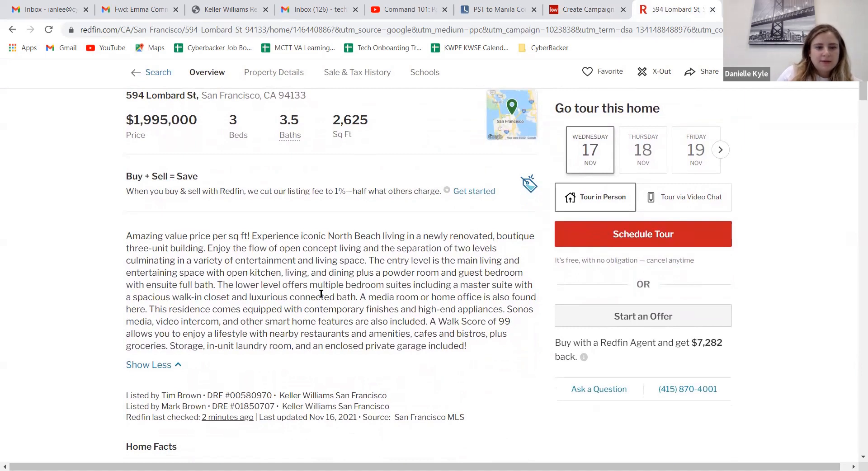
# Step: Switch back to the KW Command campaign and remove the thumbs-up emoji from the end of the Main Copy
pyautogui.click(577, 15)
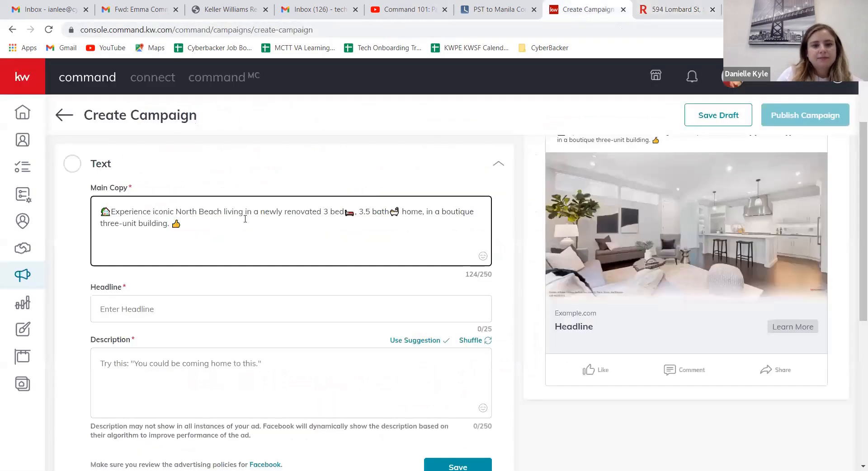
pyautogui.press('BackSpace')
pyautogui.write('T')
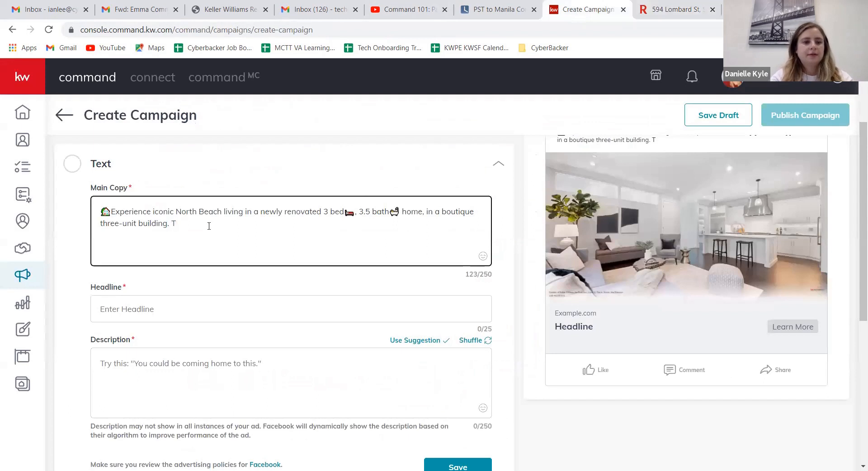
pyautogui.write('his')
pyautogui.press('BackSpace')
pyautogui.press('BackSpace')
pyautogui.press('BackSpace')
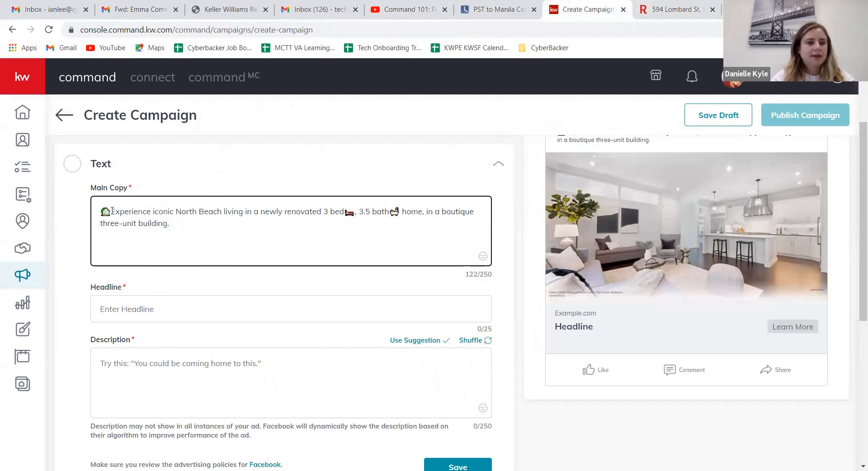
# Step: Insert "Just Listed!" between the house emoji and "Experience" at the start of the Main Copy
pyautogui.write('Just Listed')
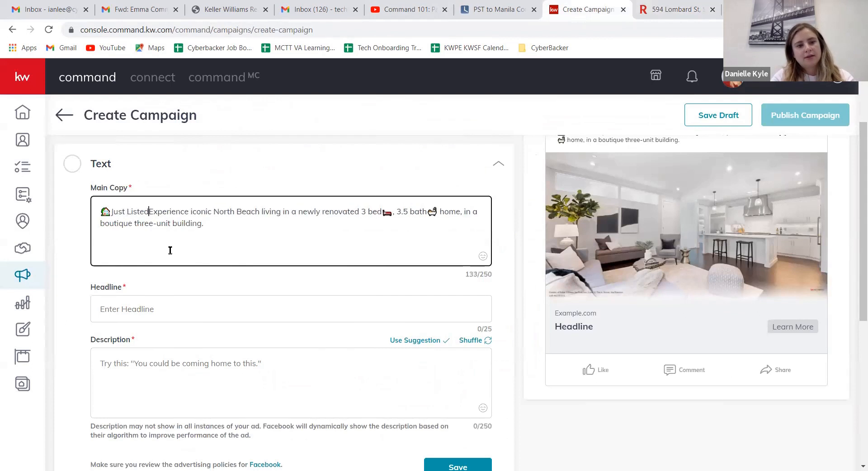
pyautogui.write('!')
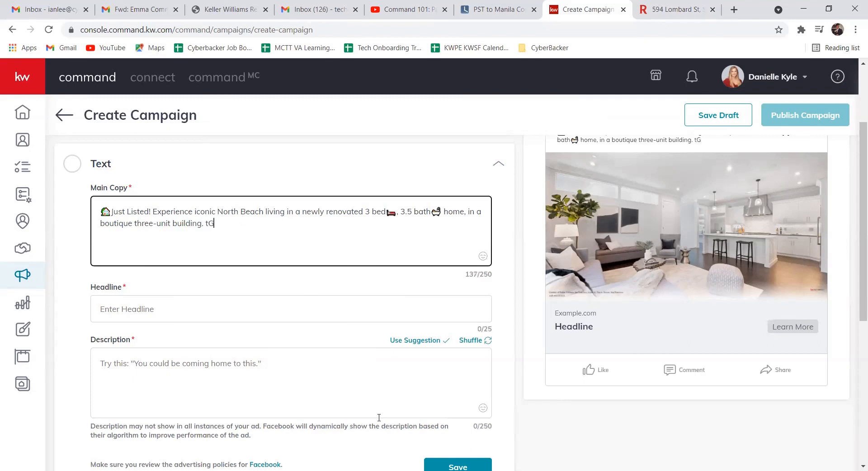
pyautogui.click(240, 458)
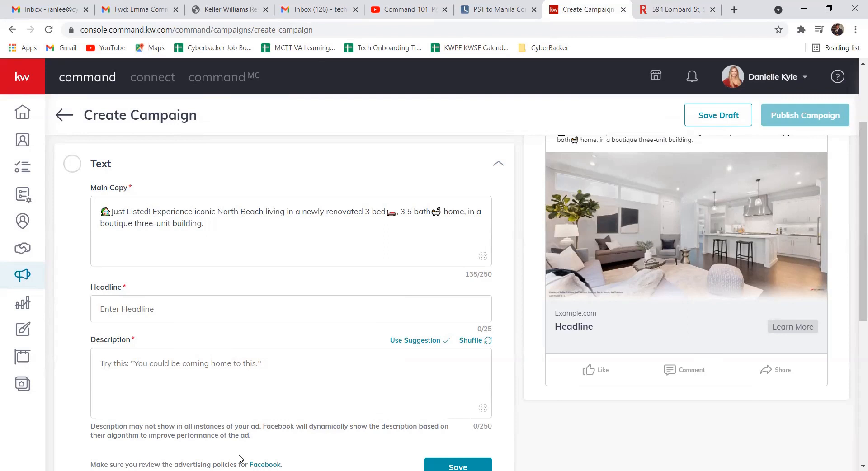
pyautogui.click(211, 220)
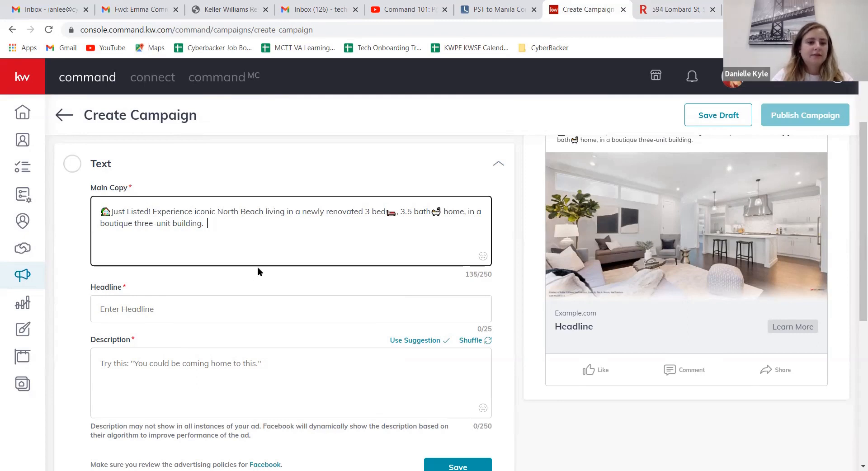
pyautogui.write('tHIS HOME')
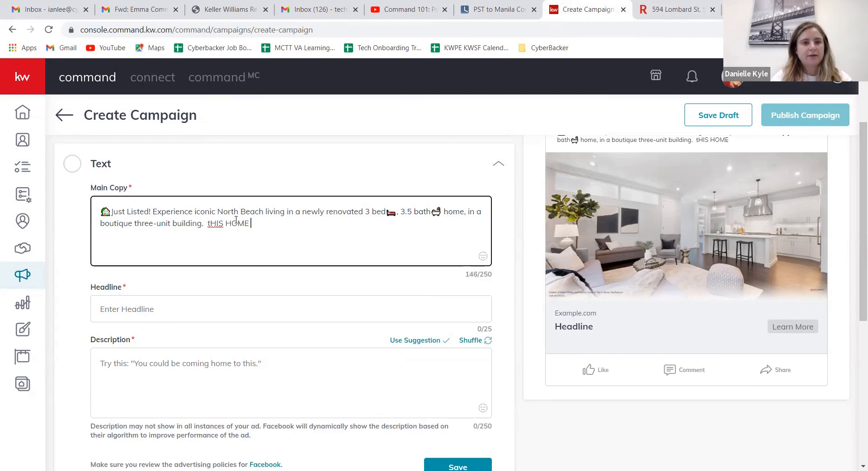
pyautogui.moveTo(251, 223); pyautogui.dragTo(206, 223)
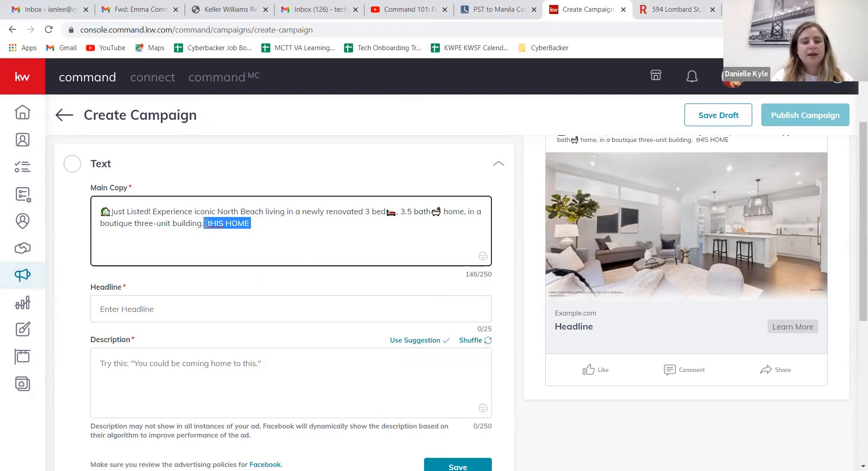
pyautogui.press('BackSpace')
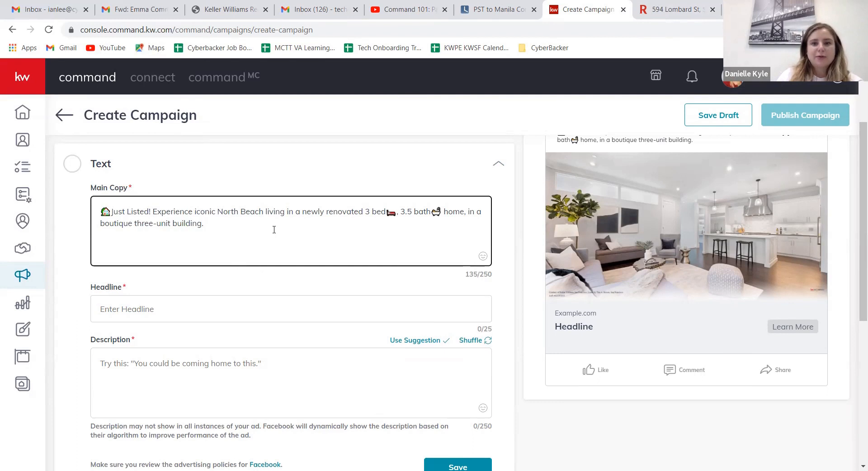
# Step: Add the sentence "This home will sell fast!" at the end of the Main Copy
pyautogui.write('This')
pyautogui.write('hom')
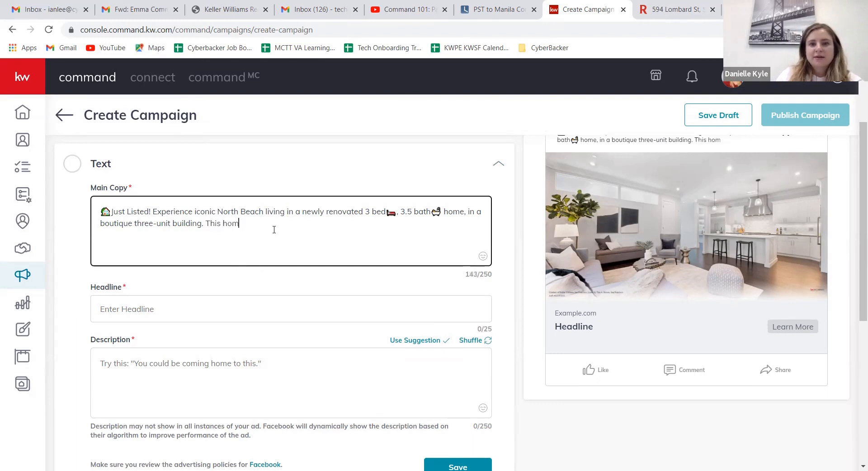
pyautogui.write('e will sell fast!')
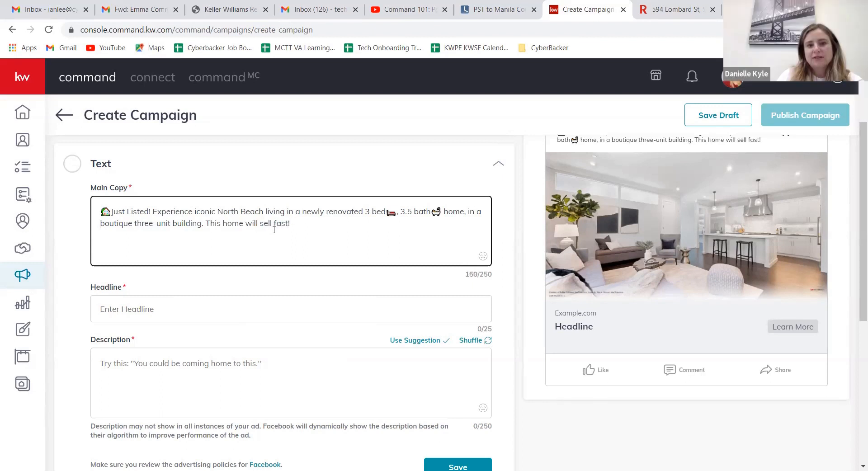
# Step: Search the emojis for "fire" and add the flame emoji at the end of the Main Copy
pyautogui.click(483, 256)
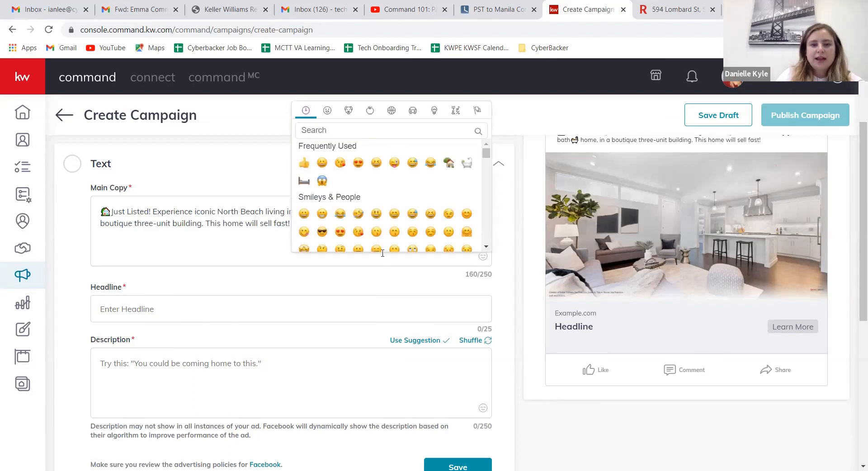
pyautogui.click(397, 129)
pyautogui.write('fire')
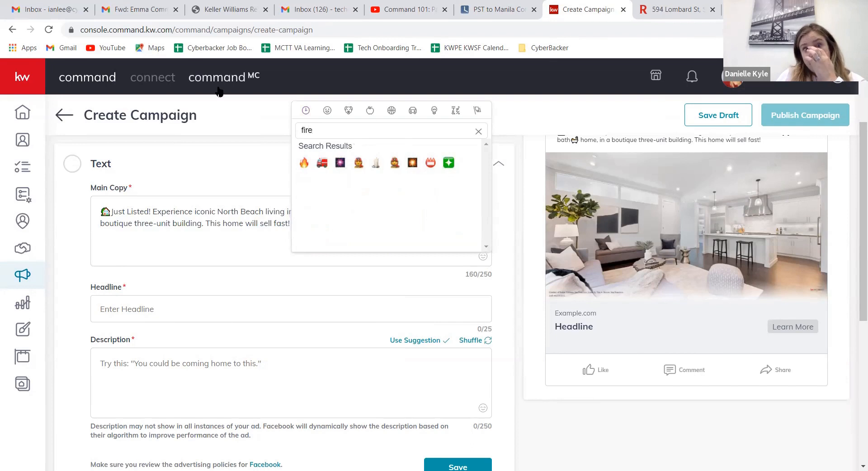
pyautogui.click(304, 163)
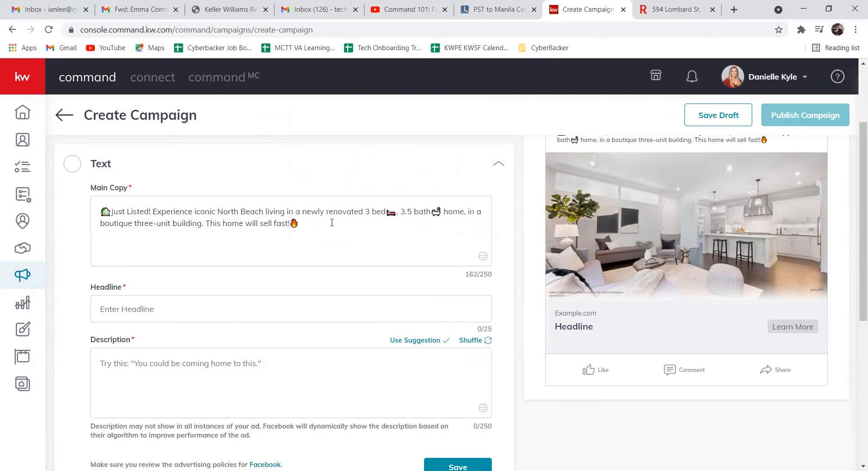
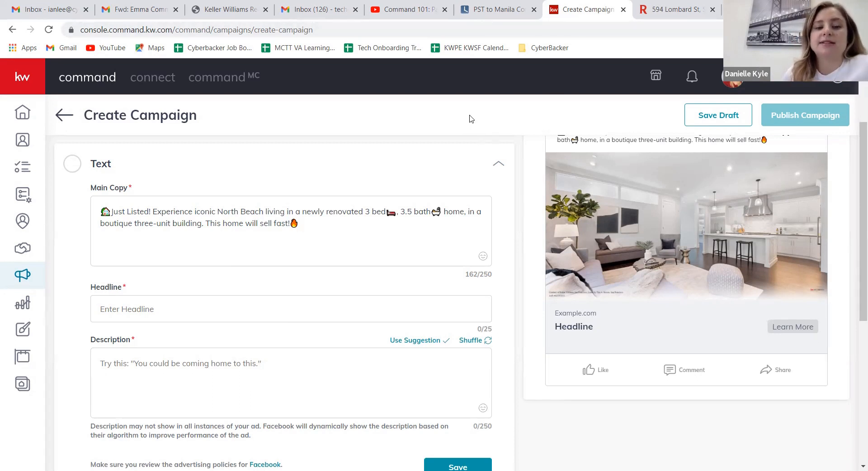
# Step: Add "Listed by KWSF" followed by the brokerage's DRE number and a period at the end of the Main Copy
pyautogui.click(306, 226)
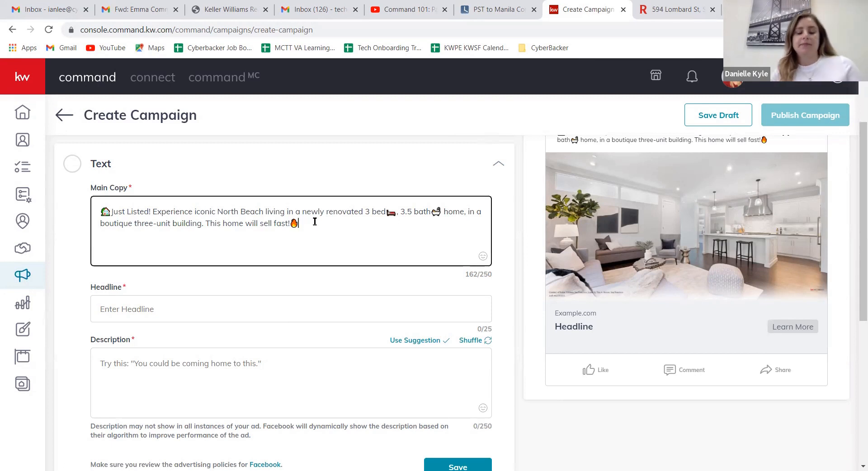
pyautogui.write('Listed By')
pyautogui.press('BackSpace')
pyautogui.press('BackSpace')
pyautogui.press('BackSpace')
pyautogui.press('BackSpace')
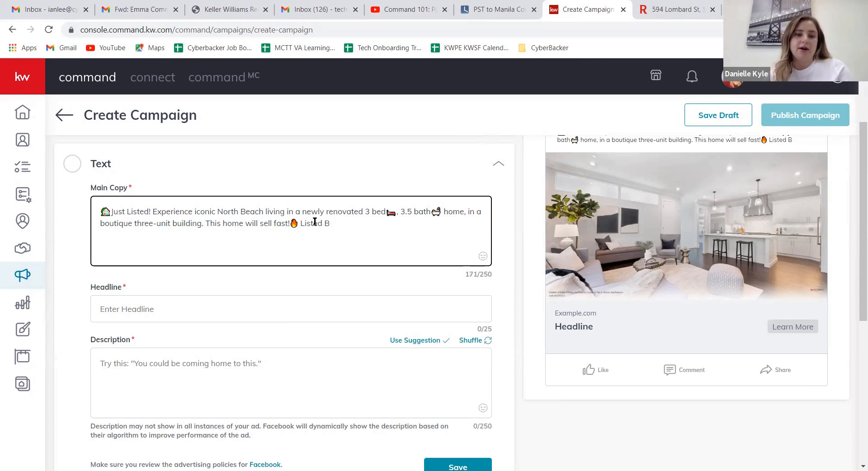
pyautogui.write('b')
pyautogui.press('BackSpace')
pyautogui.write('by')
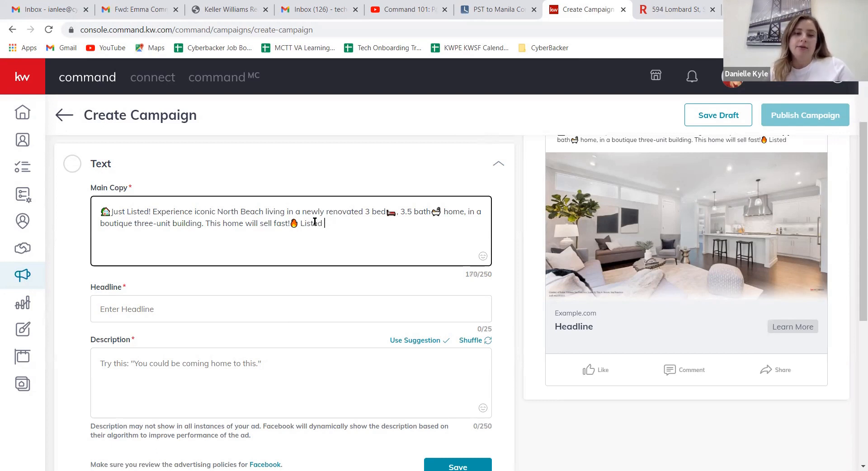
pyautogui.write(' K')
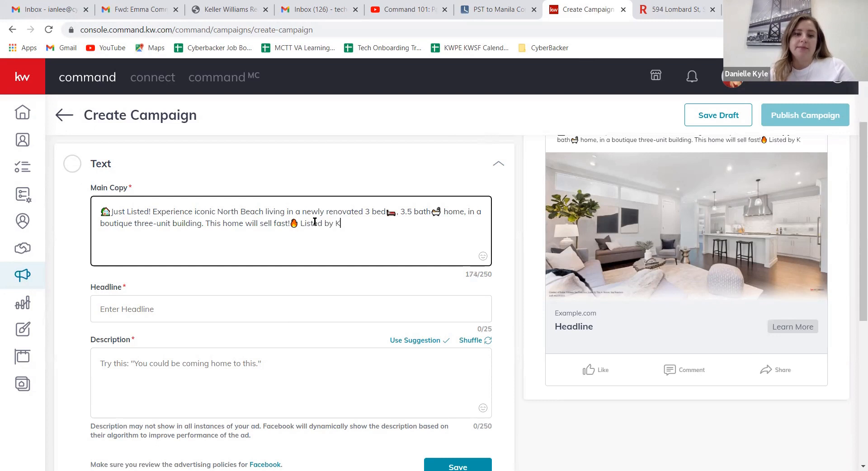
pyautogui.write('WSF #')
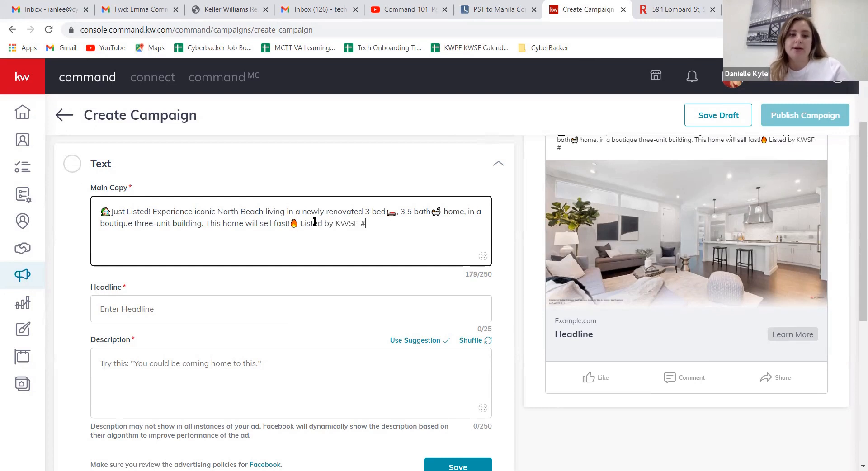
pyautogui.press('Left')
pyautogui.write('DRE#')
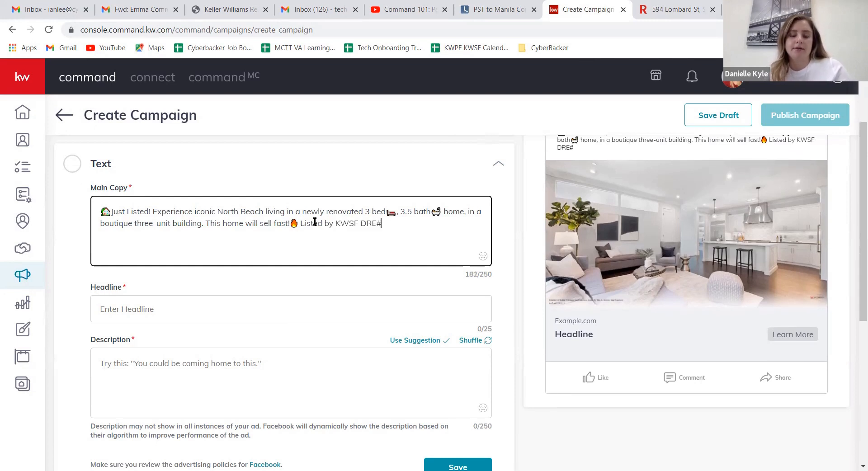
pyautogui.write('01995149')
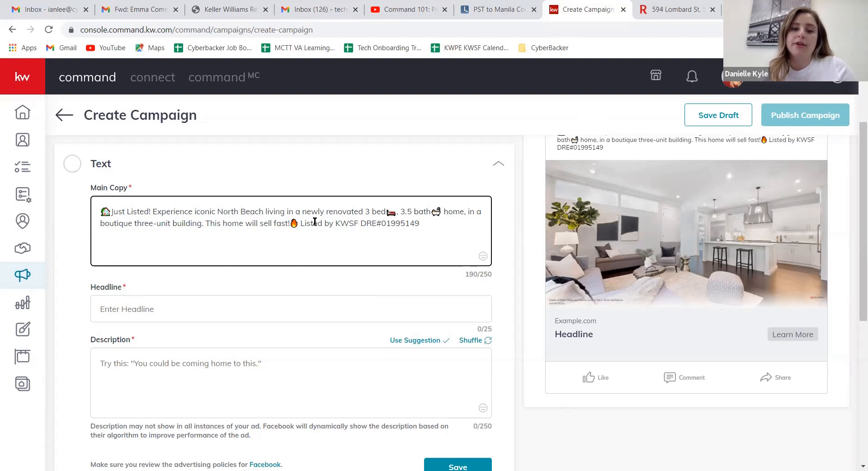
pyautogui.write('.')
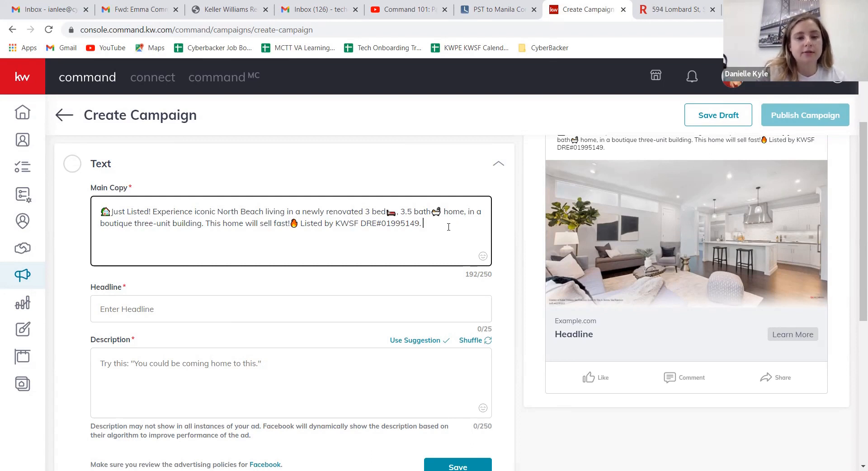
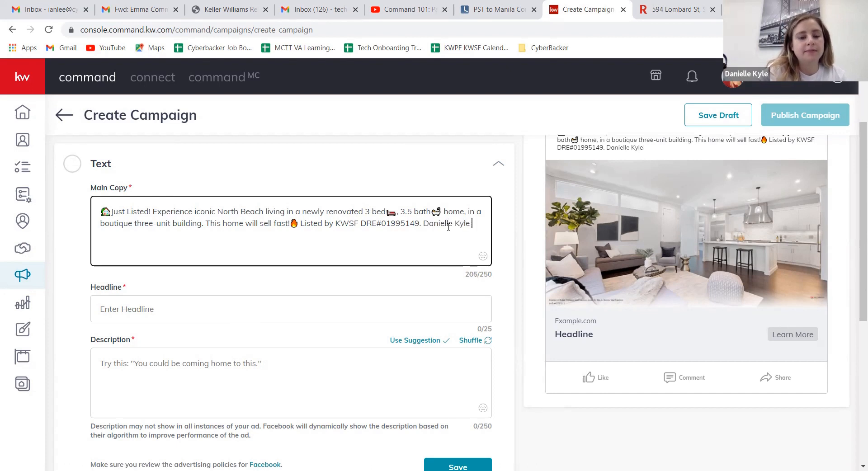
pyautogui.write('DRE#0')
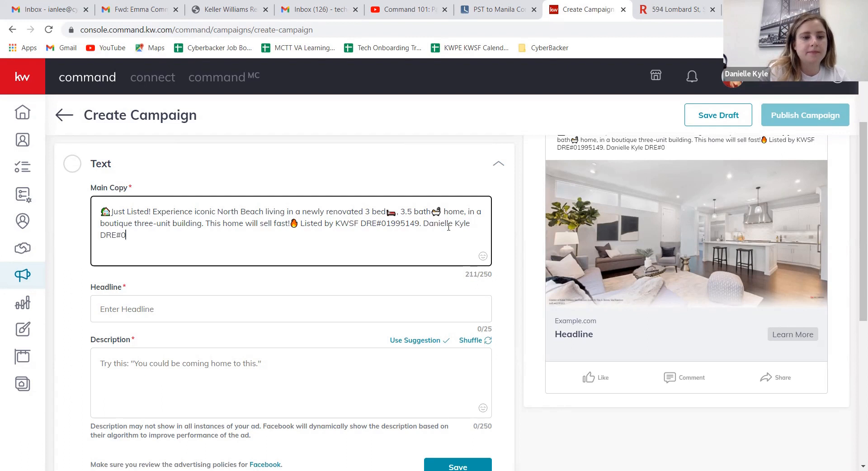
pyautogui.write('212345')
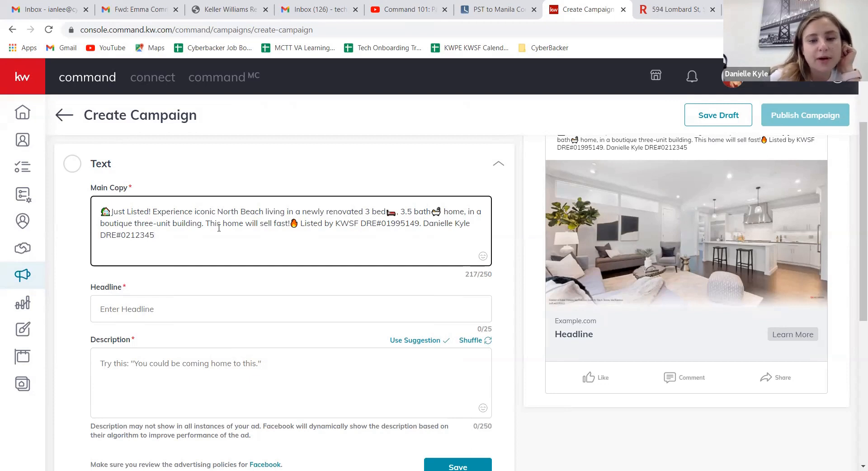
# Step: Copy the house emoji from the start of the Main Copy into the empty Headline
pyautogui.click(193, 309)
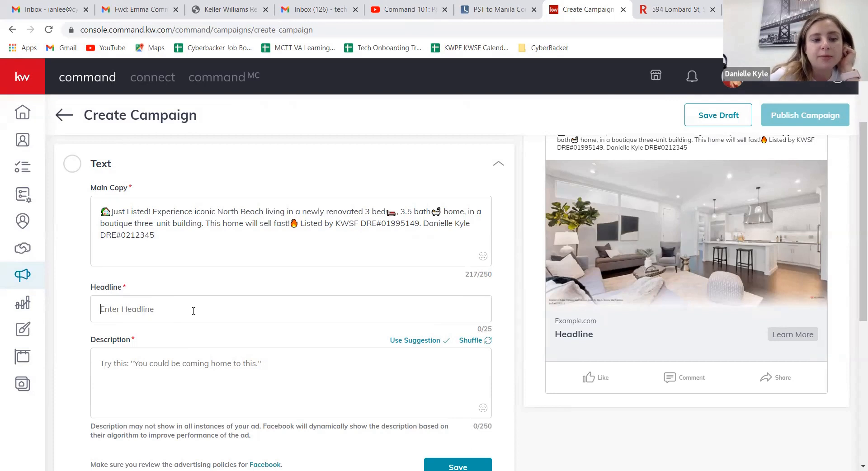
pyautogui.moveTo(111, 212); pyautogui.dragTo(95, 211)
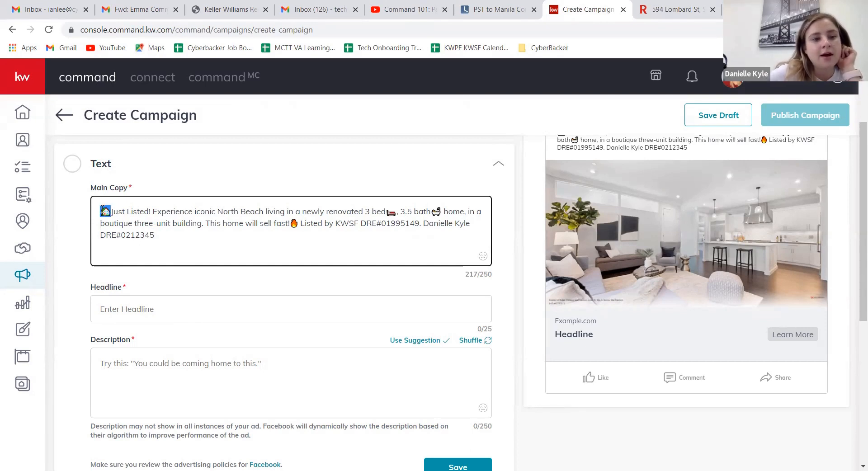
pyautogui.rightClick(104, 212)
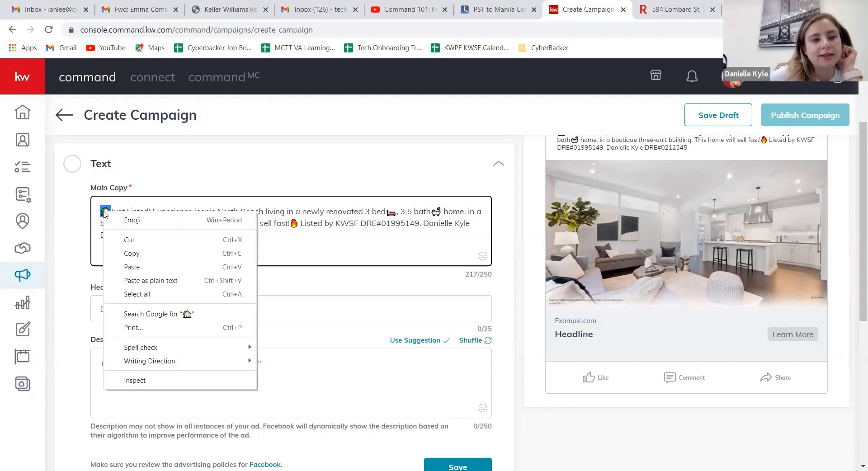
pyautogui.click(130, 252)
pyautogui.rightClick(114, 315)
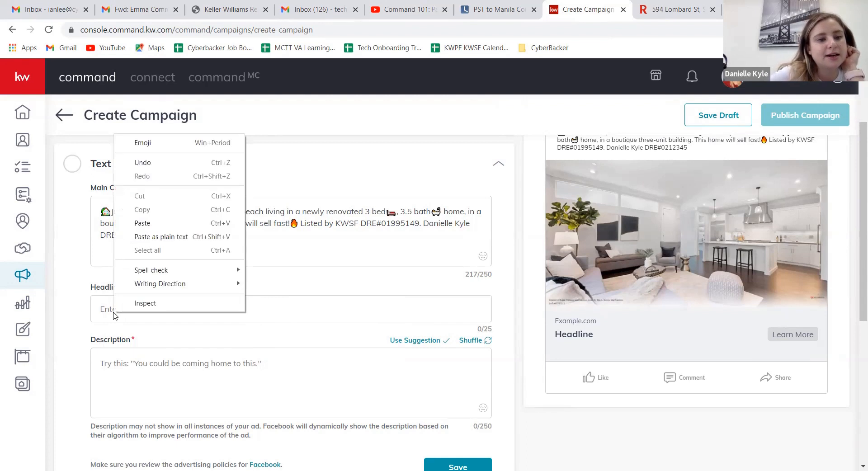
pyautogui.click(148, 223)
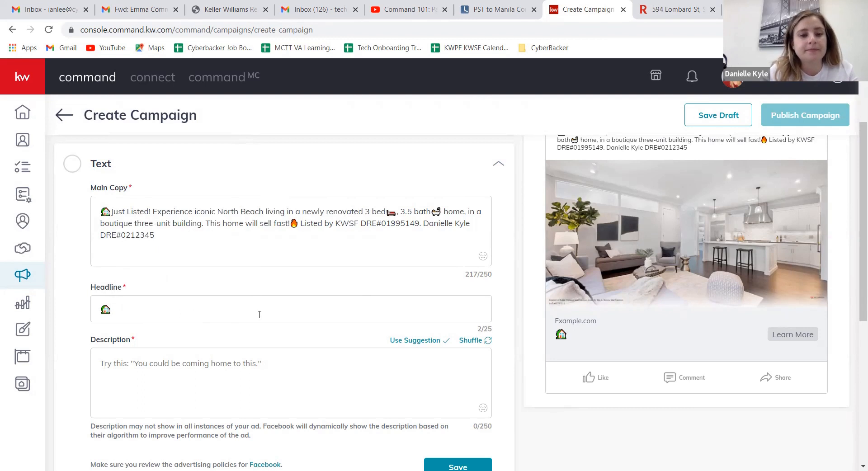
# Step: Write "North Beach Home" after the house emoji in the Headline, separated from the emoji by a space
pyautogui.write('North B')
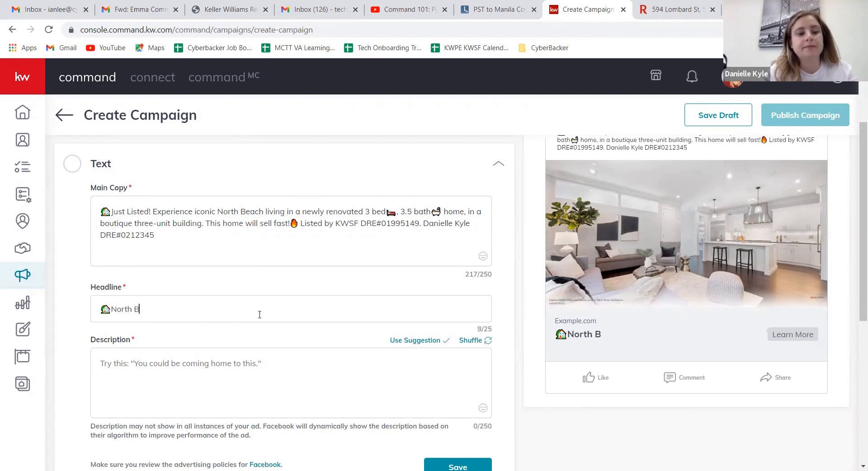
pyautogui.write('each Home')
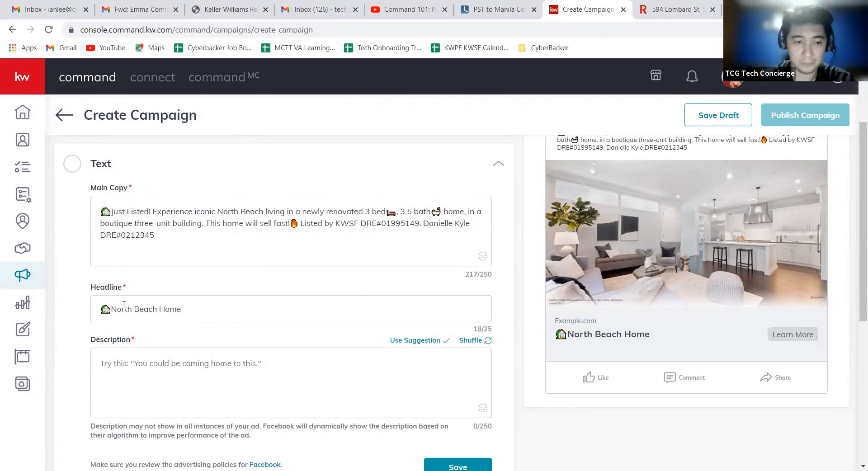
pyautogui.click(110, 307)
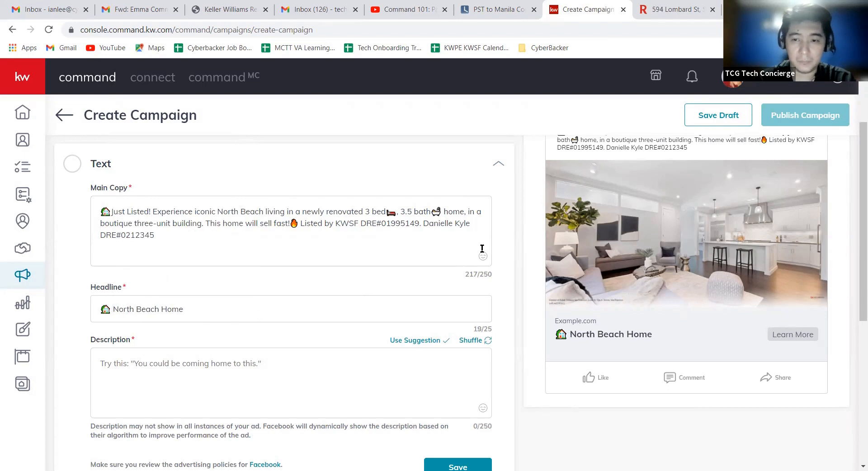
# Step: Search the emojis for "chili" and insert the chili pepper emoji at the end of the Main Copy
pyautogui.click(338, 233)
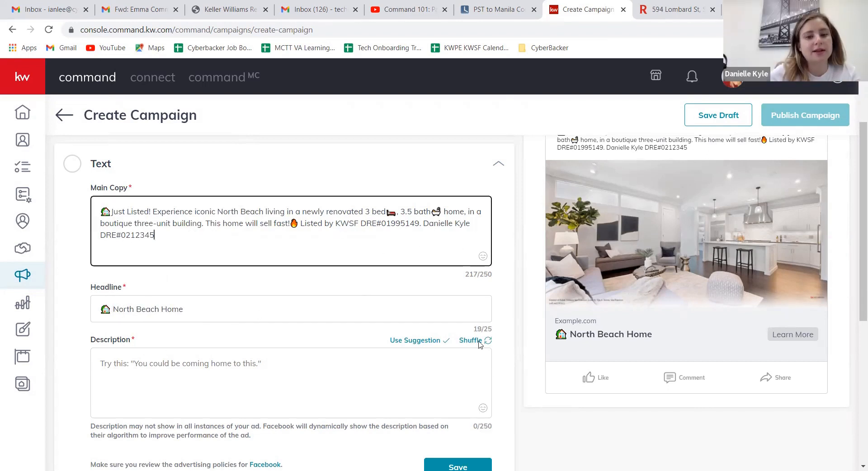
pyautogui.click(482, 256)
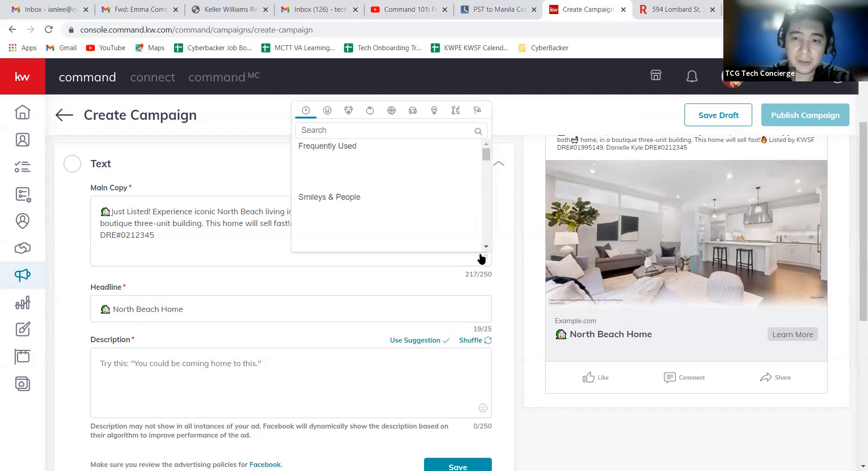
pyautogui.click(385, 131)
pyautogui.write('chili')
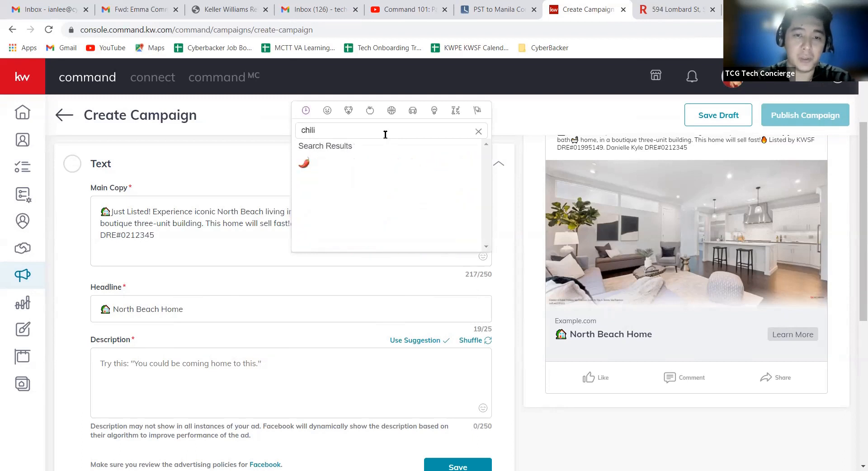
pyautogui.click(303, 163)
# Step: Move the chili pepper emoji from the end of the Main Copy to just after the house emoji in the Headline
pyautogui.moveTo(171, 234)
pyautogui.mouseDown()
pyautogui.moveTo(110, 267)
pyautogui.moveTo(155, 235)
pyautogui.mouseUp()
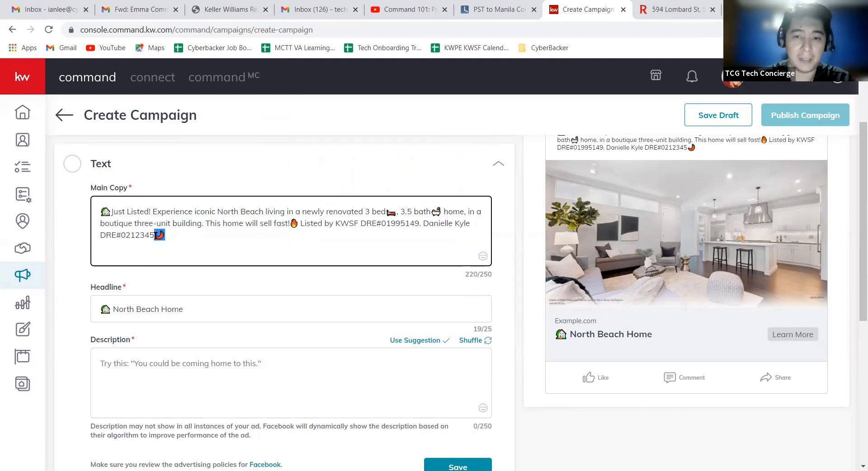
pyautogui.rightClick(156, 236)
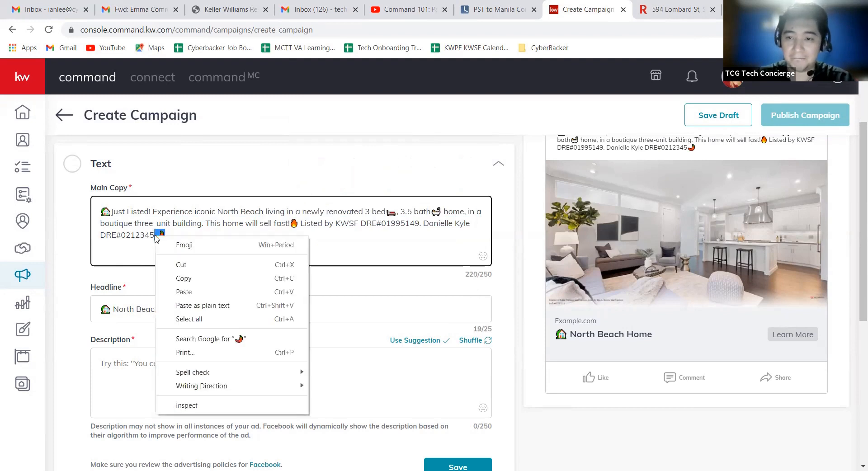
pyautogui.click(179, 264)
pyautogui.click(112, 308)
pyautogui.rightClick(112, 310)
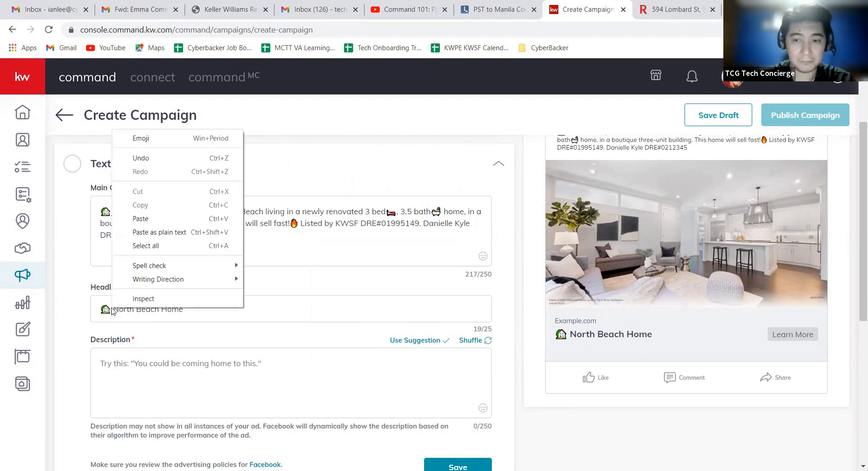
pyautogui.click(147, 219)
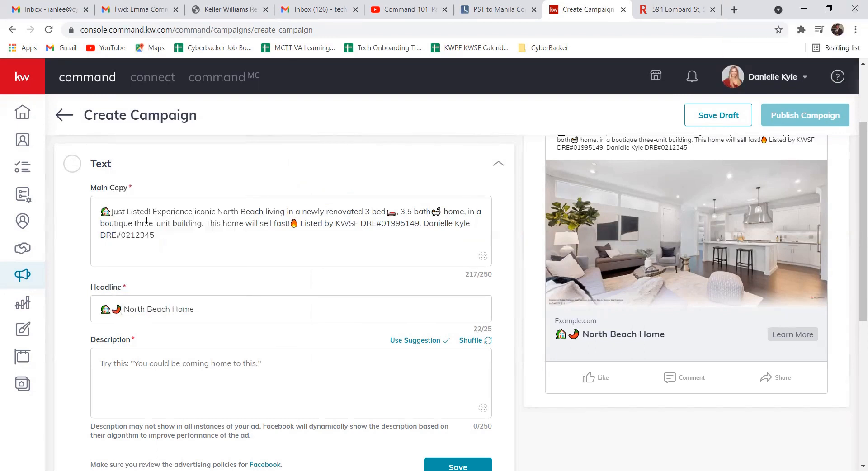
# Step: Review the brokerage and agent DRE details at the end of the Main Copy
pyautogui.click(218, 373)
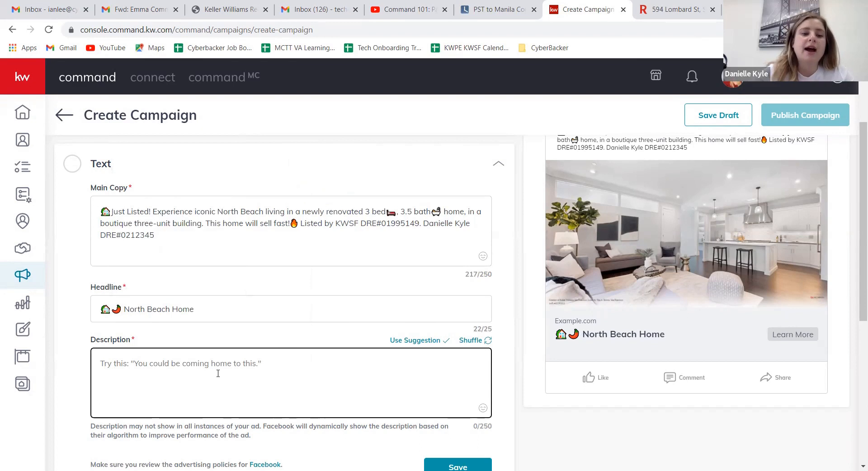
pyautogui.moveTo(415, 224); pyautogui.dragTo(300, 223)
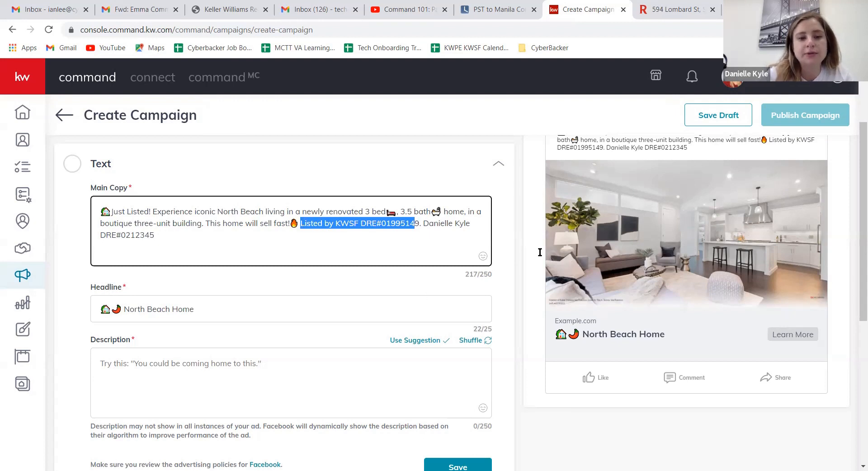
pyautogui.click(416, 224)
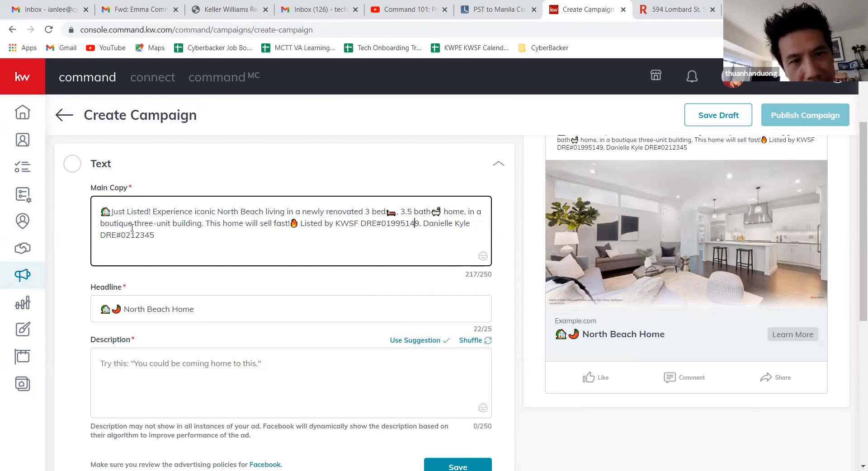
pyautogui.click(171, 236)
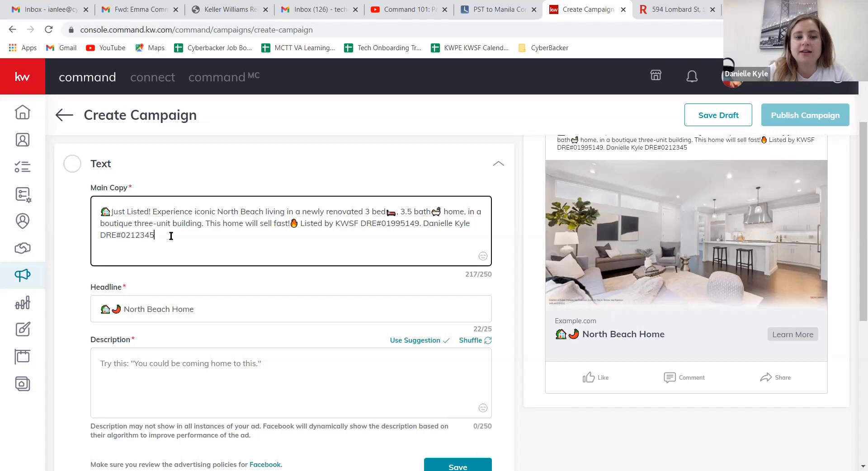
pyautogui.moveTo(298, 223); pyautogui.dragTo(419, 224)
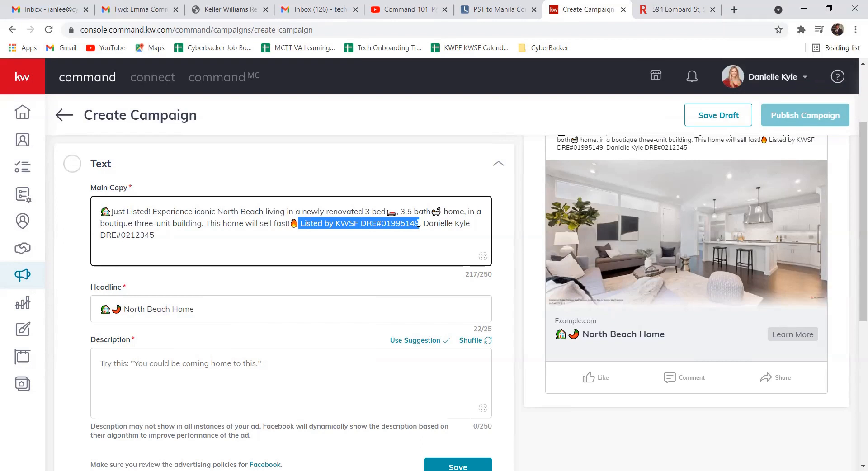
pyautogui.click(456, 223)
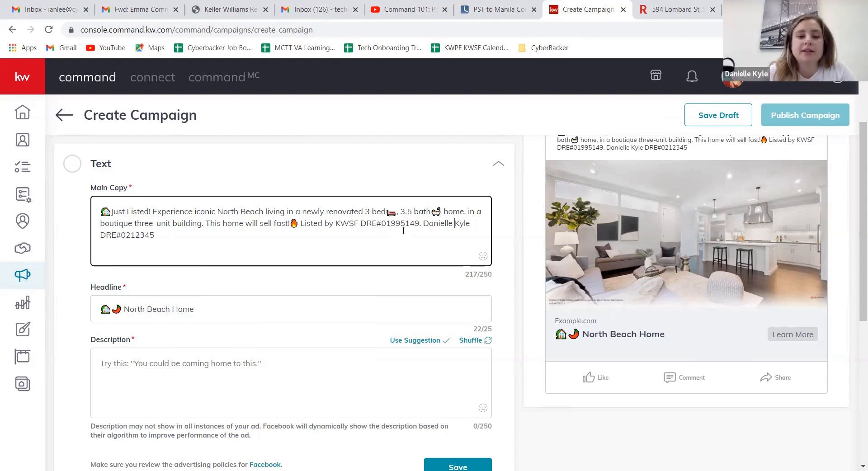
pyautogui.moveTo(421, 224); pyautogui.dragTo(469, 247)
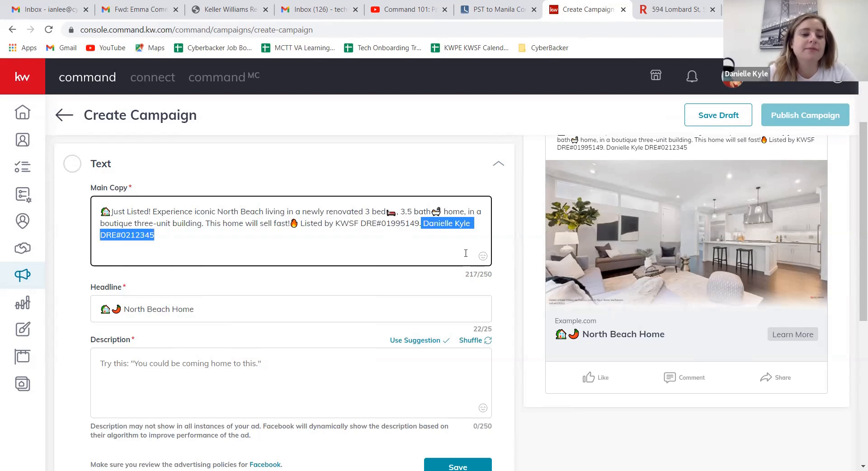
pyautogui.click(136, 388)
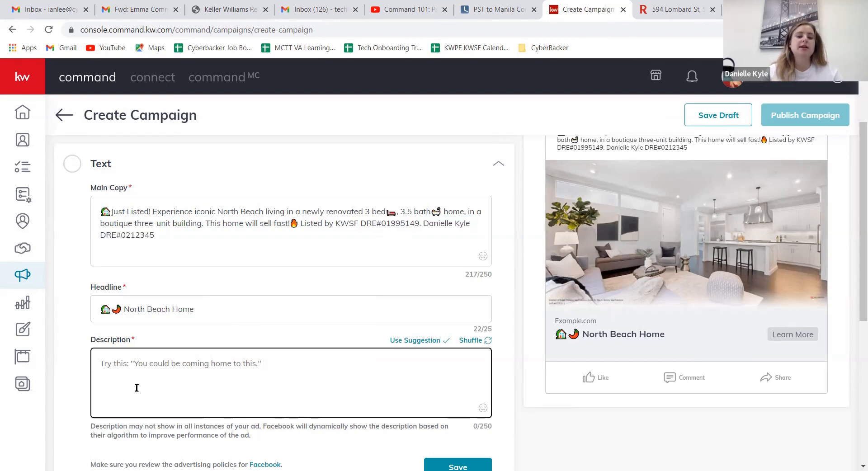
# Step: Enter "Click here for additional property details or to schedule a tour!" as the ad's Description
pyautogui.moveTo(103, 427); pyautogui.dragTo(238, 433)
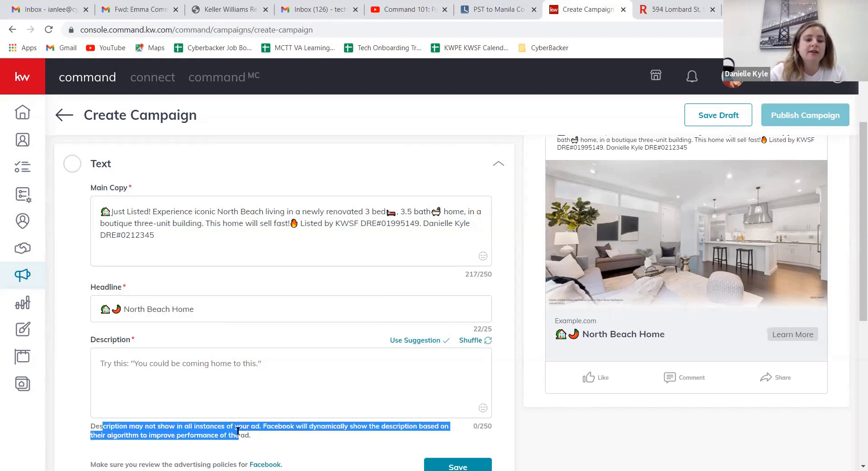
pyautogui.click(210, 365)
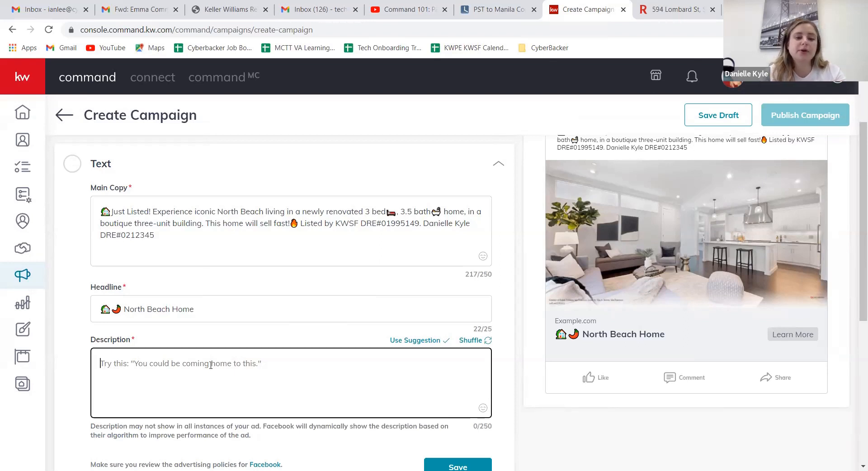
pyautogui.write('Click')
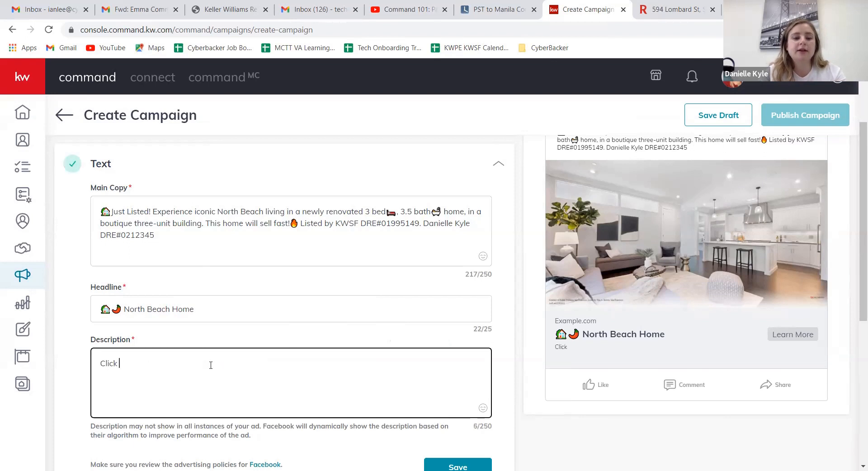
pyautogui.write(' here')
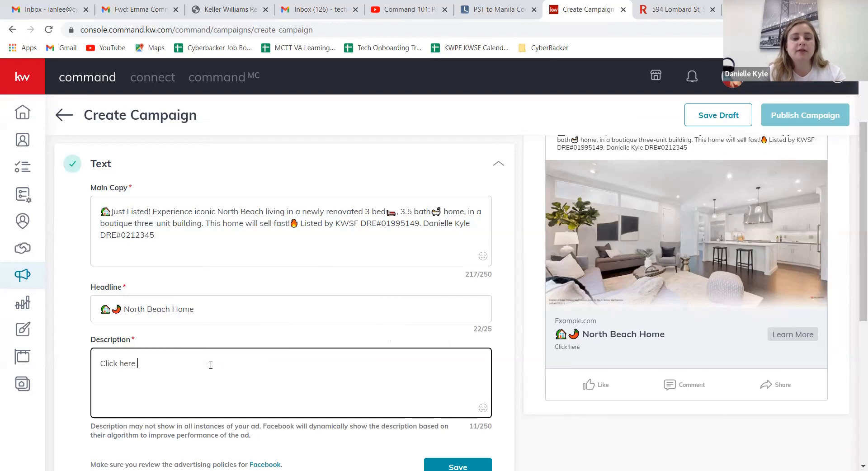
pyautogui.write(' for additio')
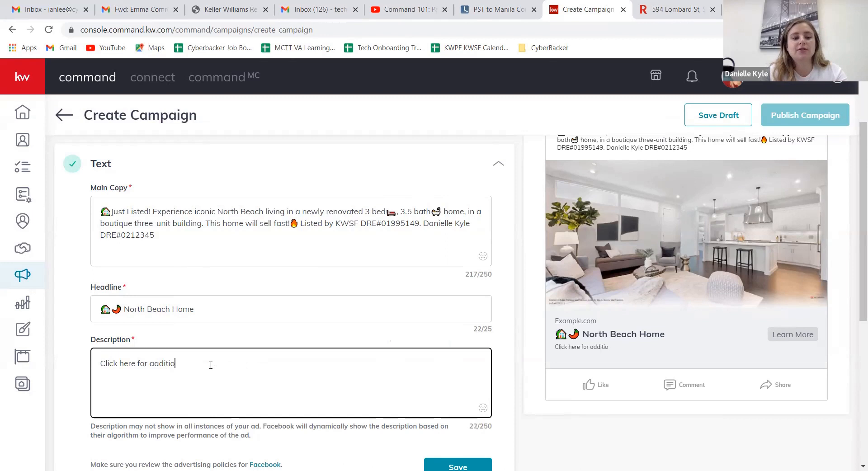
pyautogui.write('nal property de')
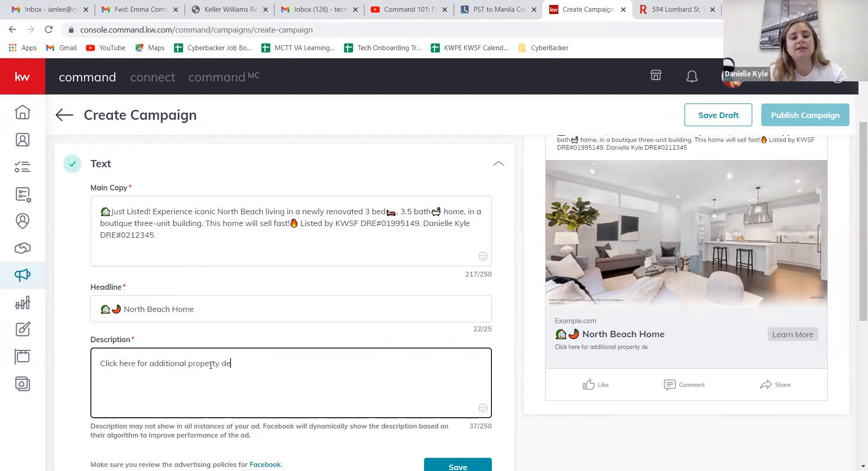
pyautogui.write('tails or to ')
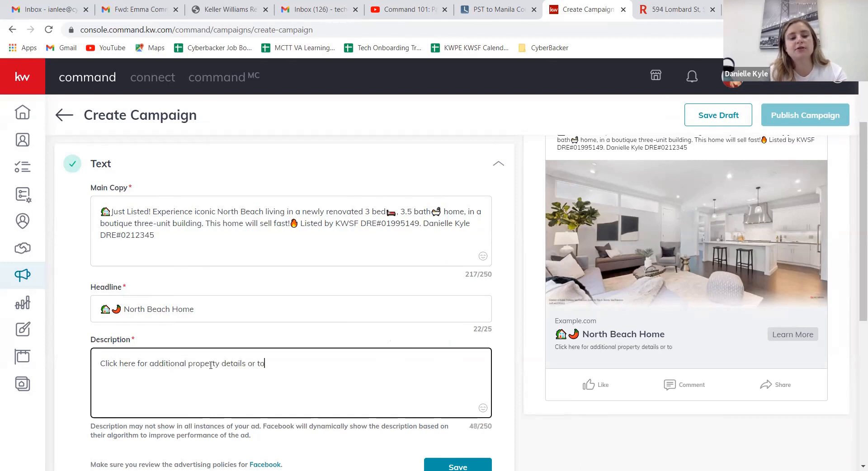
pyautogui.write('schedule a')
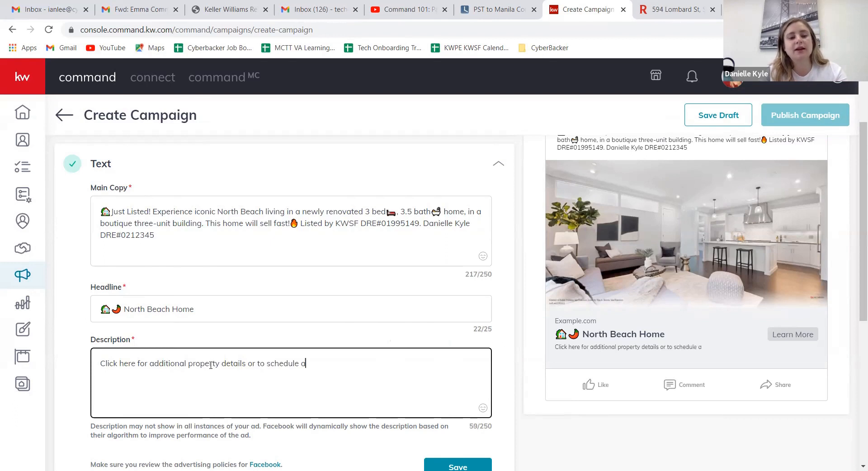
pyautogui.write(' tour!')
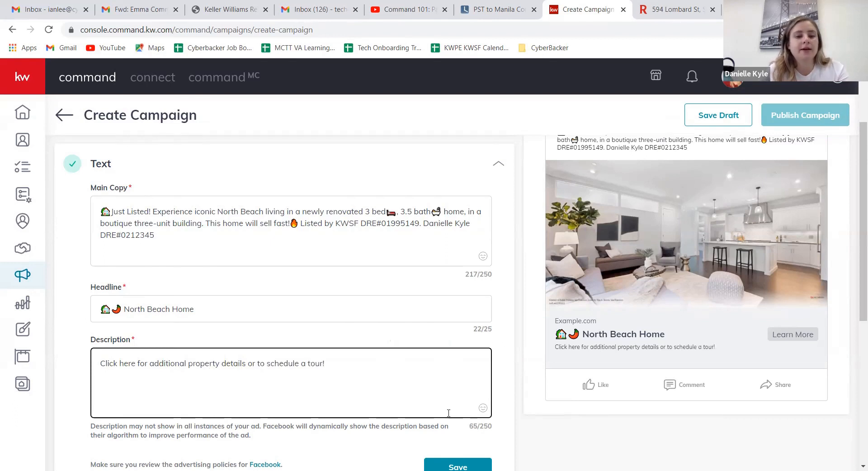
pyautogui.click(483, 409)
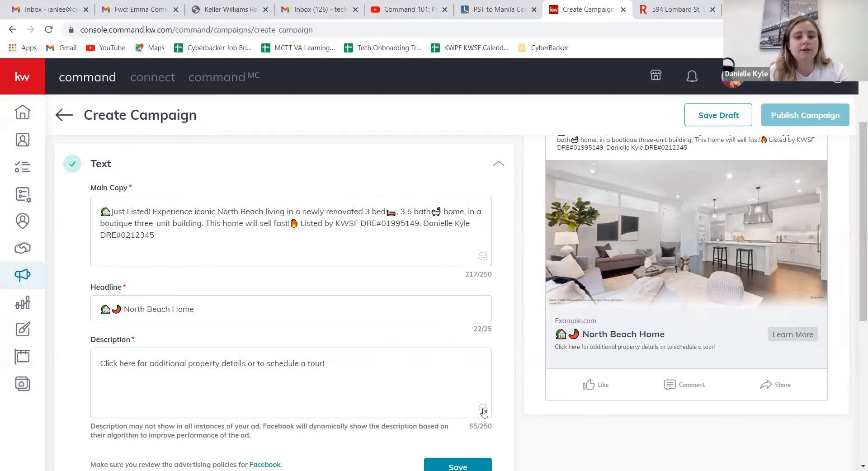
pyautogui.click(483, 409)
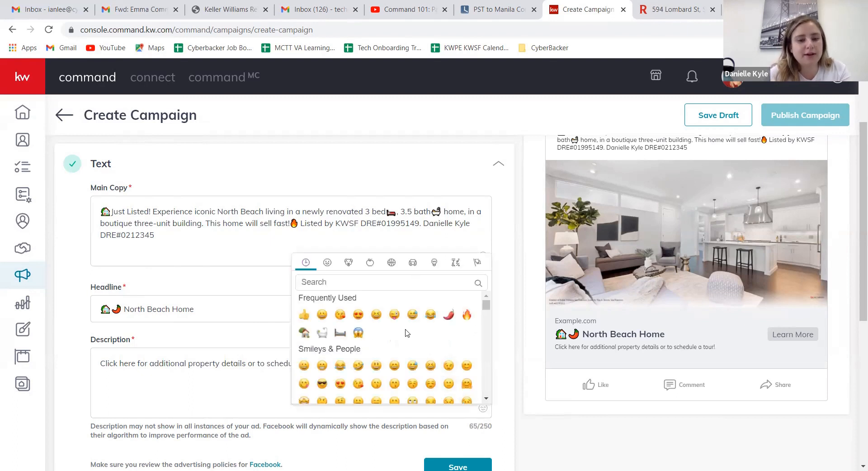
pyautogui.scroll(-3, 406, 334)
pyautogui.scroll(-3, 406, 333)
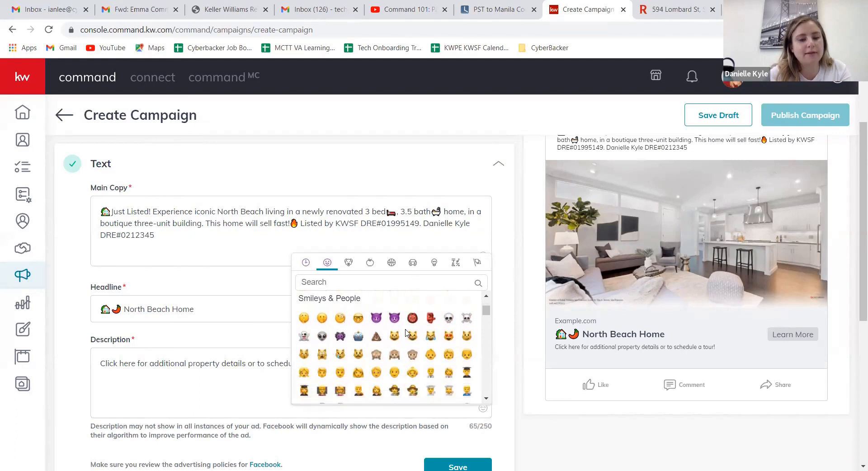
pyautogui.scroll(-2, 407, 333)
pyautogui.scroll(-5, 406, 334)
pyautogui.scroll(4, 406, 334)
pyautogui.scroll(4, 406, 334)
pyautogui.scroll(1, 405, 333)
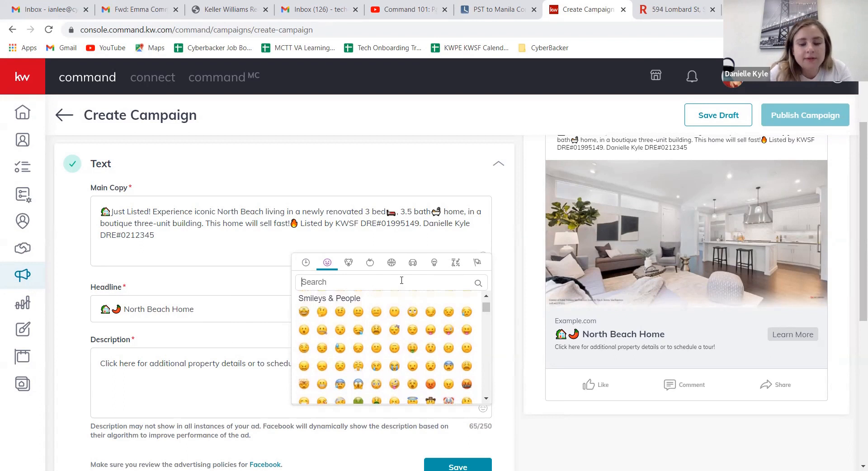
pyautogui.write('gine')
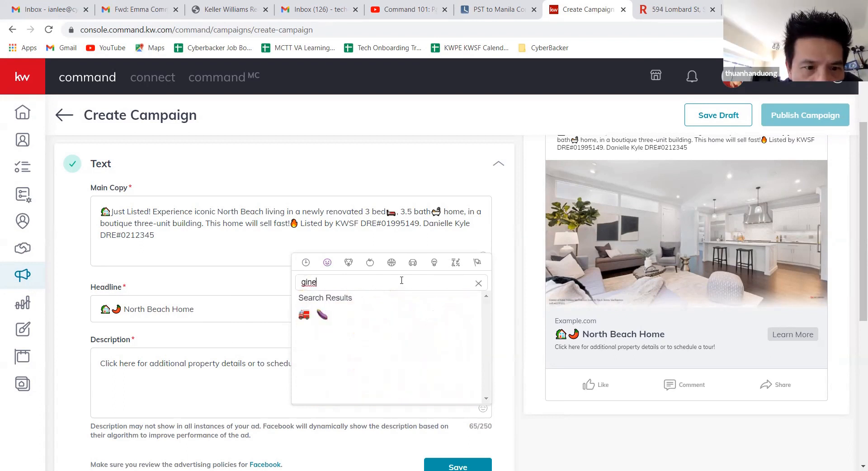
pyautogui.moveTo(375, 282); pyautogui.dragTo(282, 284)
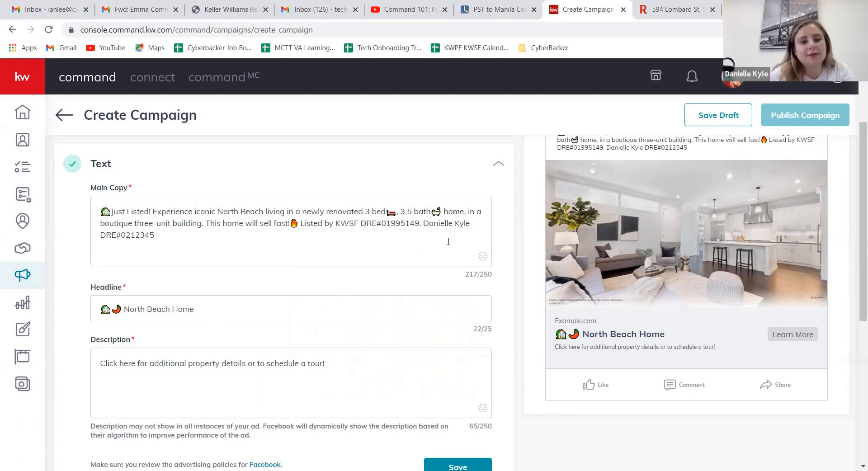
# Step: Search the emojis for "fin" and insert the right-pointing finger emoji at the end of the Description
pyautogui.click(338, 359)
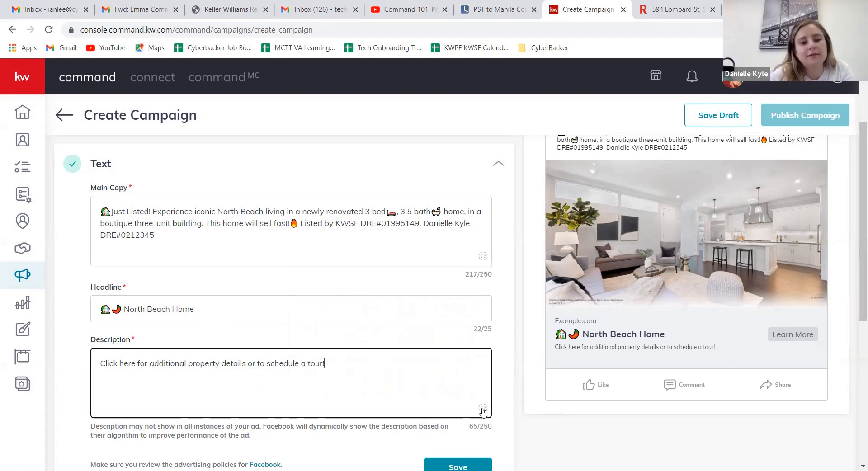
pyautogui.click(483, 409)
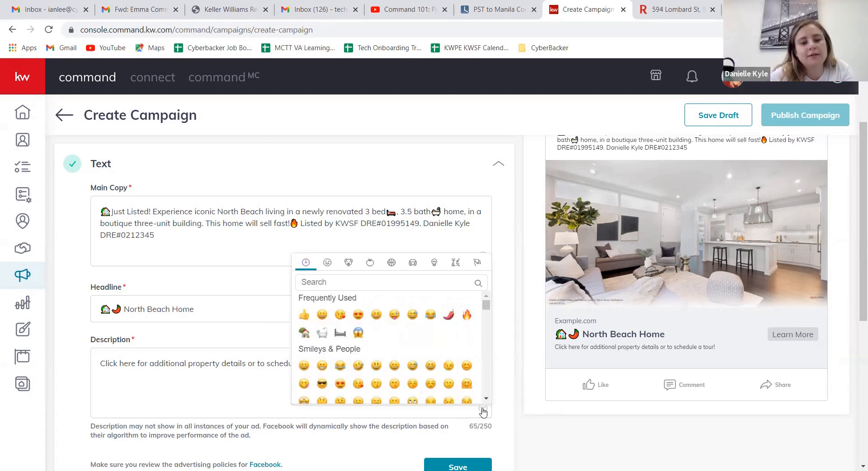
pyautogui.click(439, 283)
pyautogui.write('f')
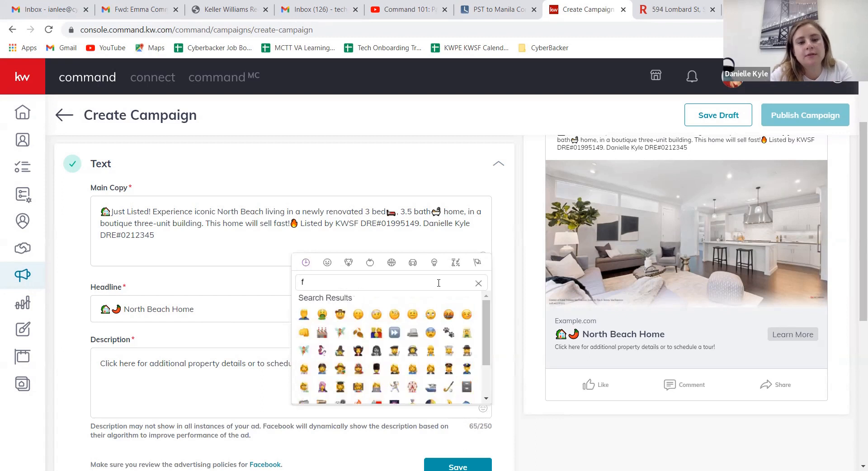
pyautogui.write('in')
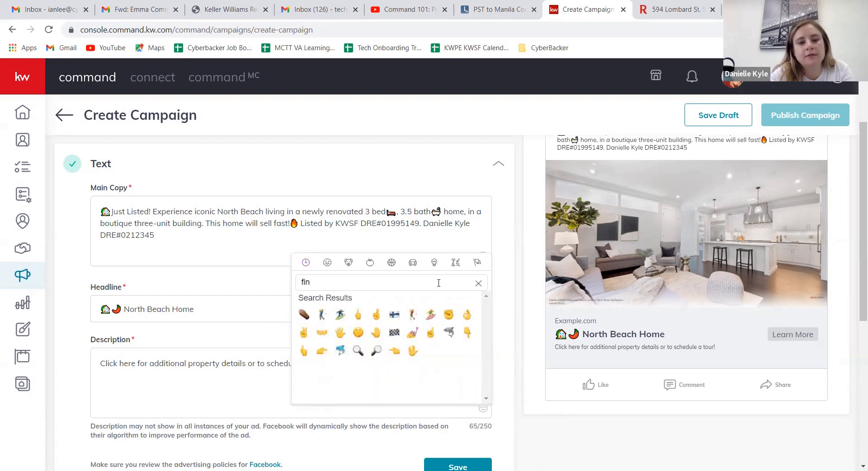
pyautogui.click(320, 350)
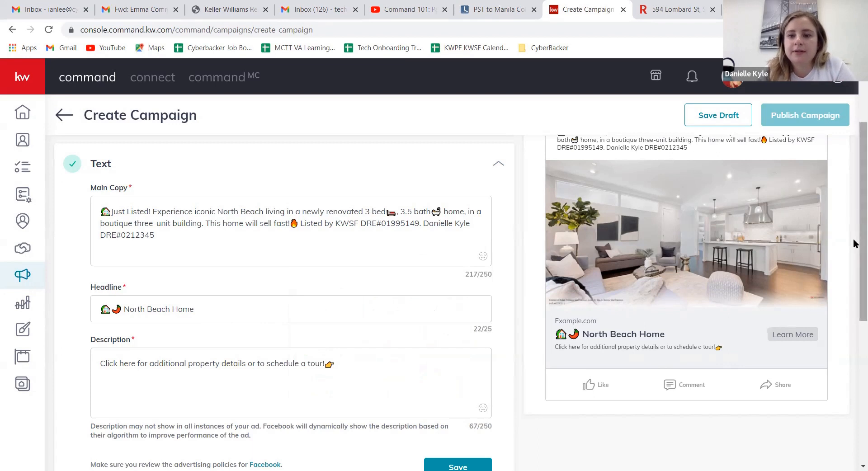
# Step: Check the completed ad text against the Facebook preview and save the Text section
pyautogui.scroll(1, 855, 208)
pyautogui.scroll(1, 855, 208)
pyautogui.scroll(1, 854, 208)
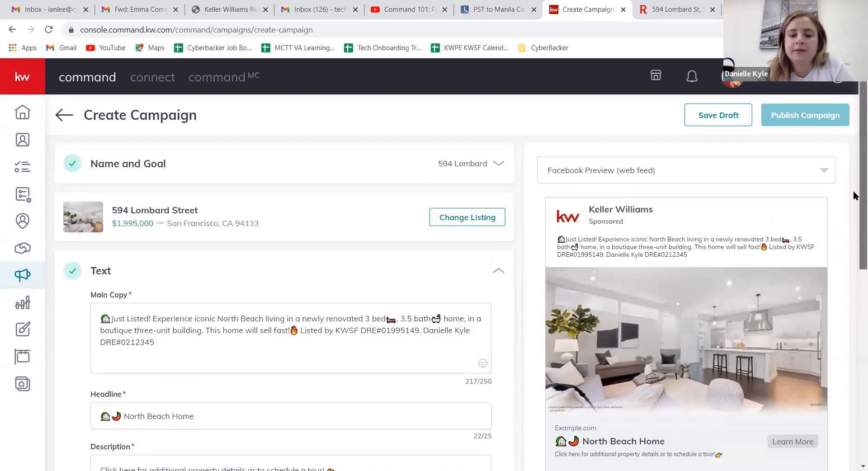
pyautogui.scroll(-2, 855, 217)
pyautogui.scroll(-2, 850, 244)
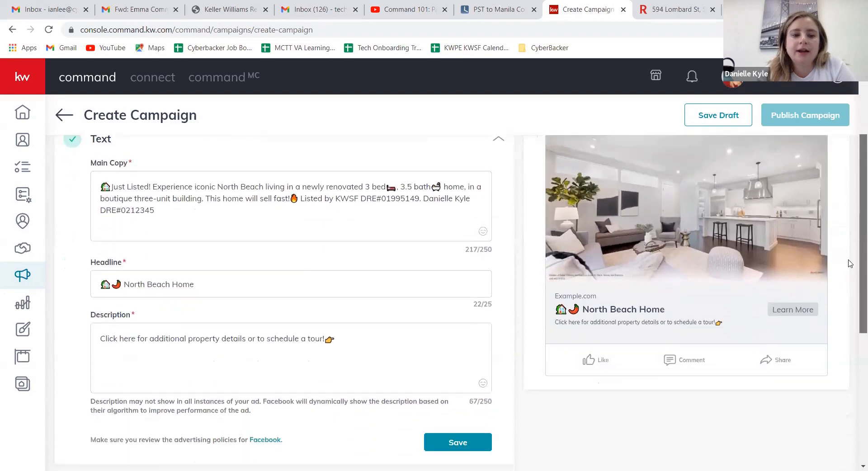
pyautogui.click(456, 425)
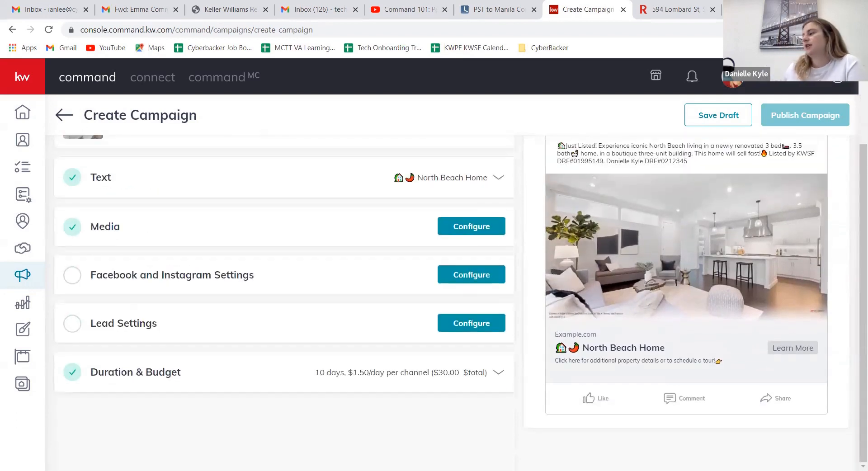
# Step: Open the Media section's configuration and check the options of the existing ad image
pyautogui.click(494, 227)
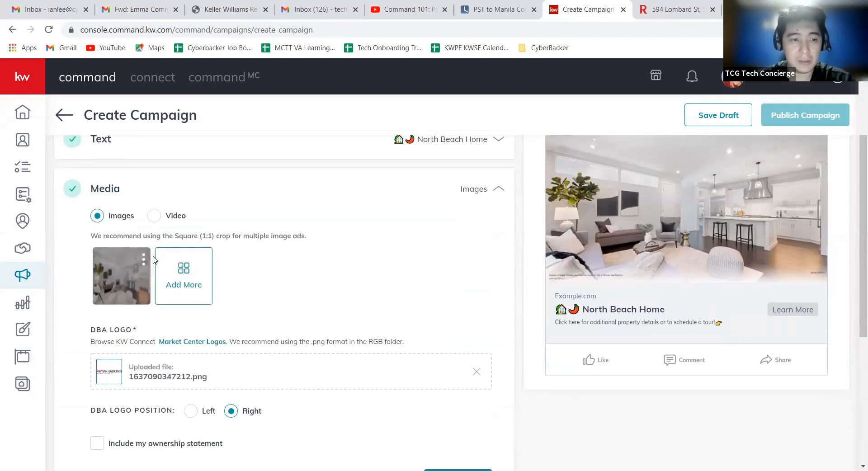
pyautogui.moveTo(148, 257)
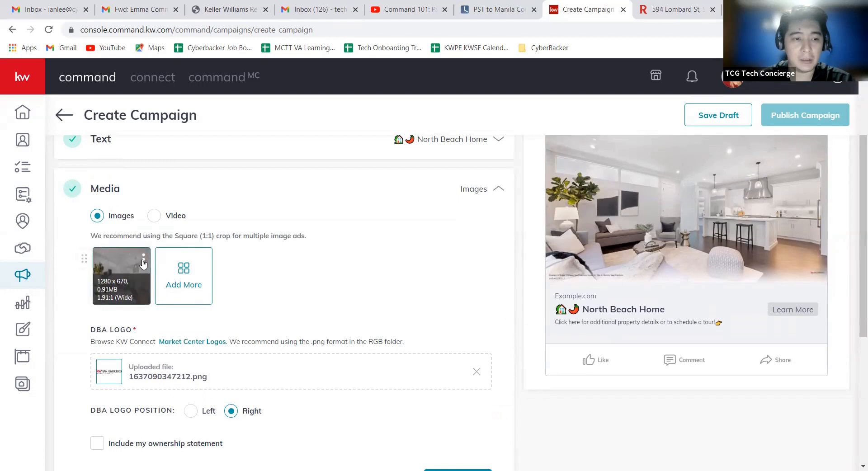
pyautogui.click(143, 262)
pyautogui.click(253, 257)
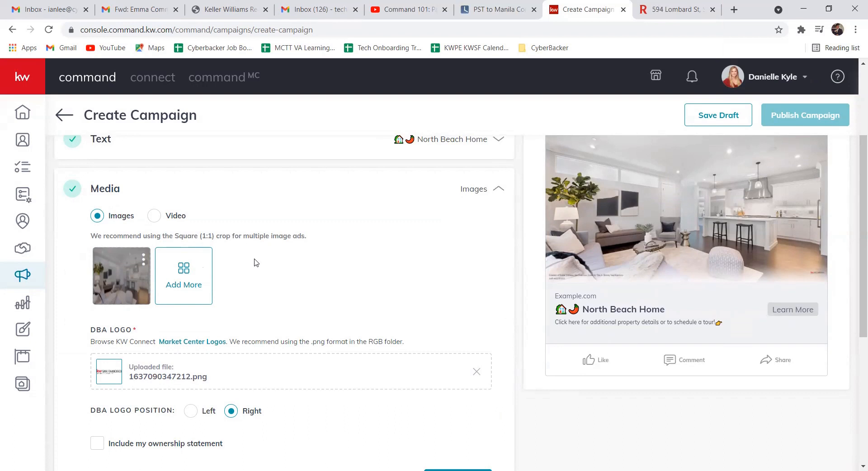
# Step: Browse all the listing photos available as additional ad images, trying out selections, and leave without adding any
pyautogui.click(199, 273)
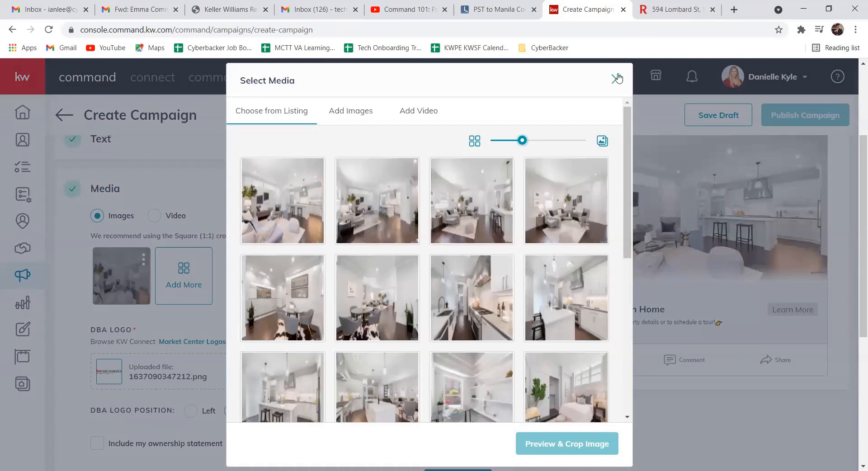
pyautogui.click(310, 208)
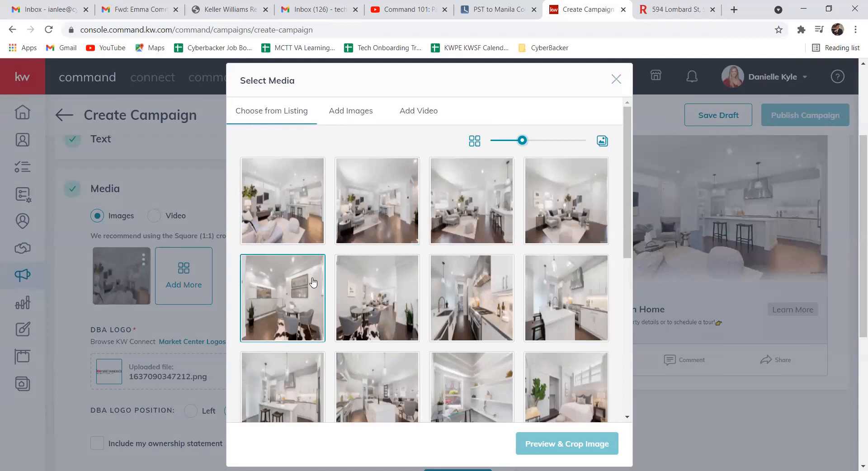
pyautogui.click(385, 293)
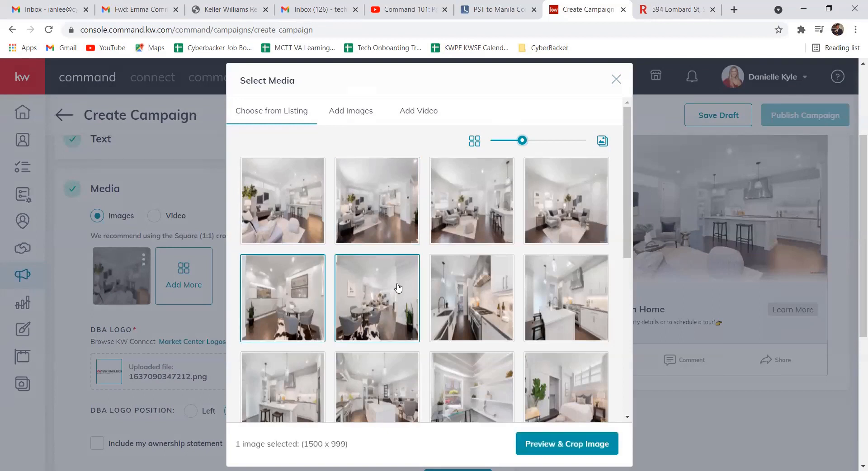
pyautogui.scroll(-3, 397, 288)
pyautogui.scroll(-4, 398, 288)
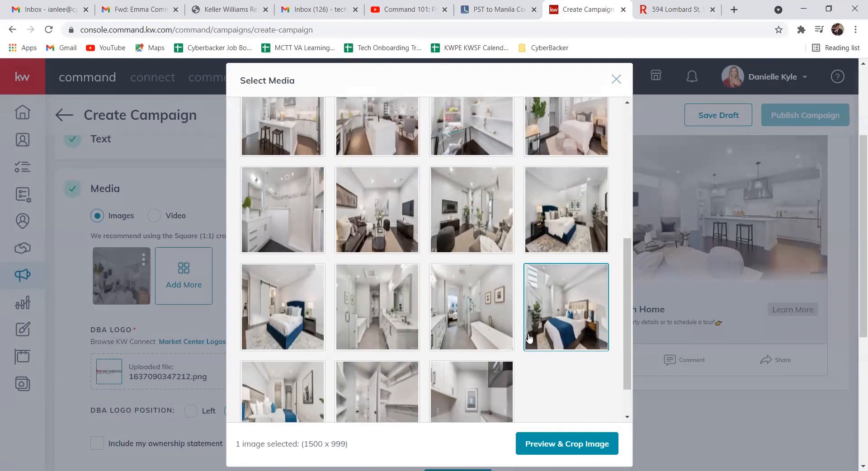
pyautogui.scroll(-1, 485, 334)
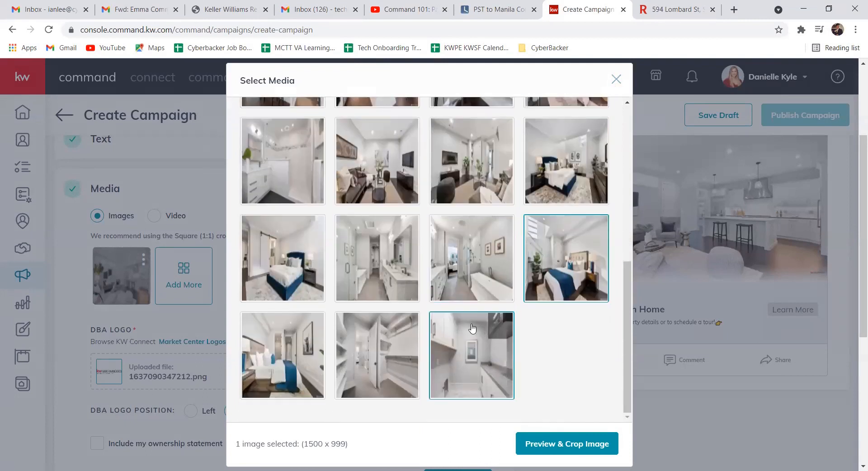
pyautogui.click(472, 349)
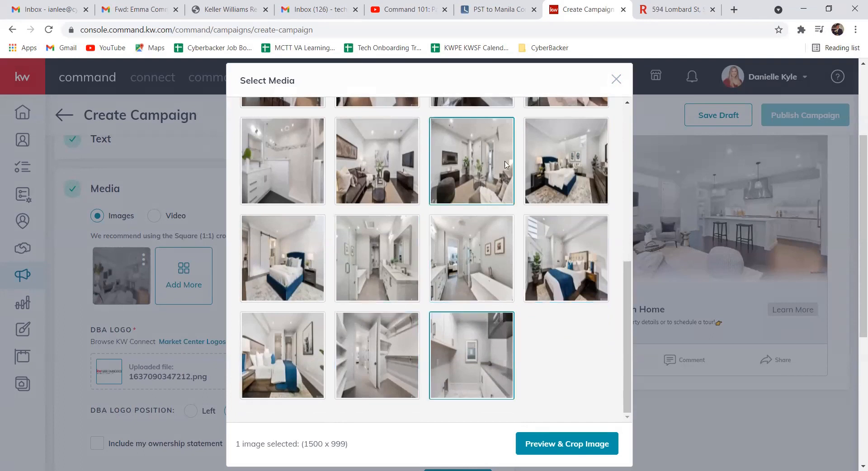
pyautogui.click(618, 82)
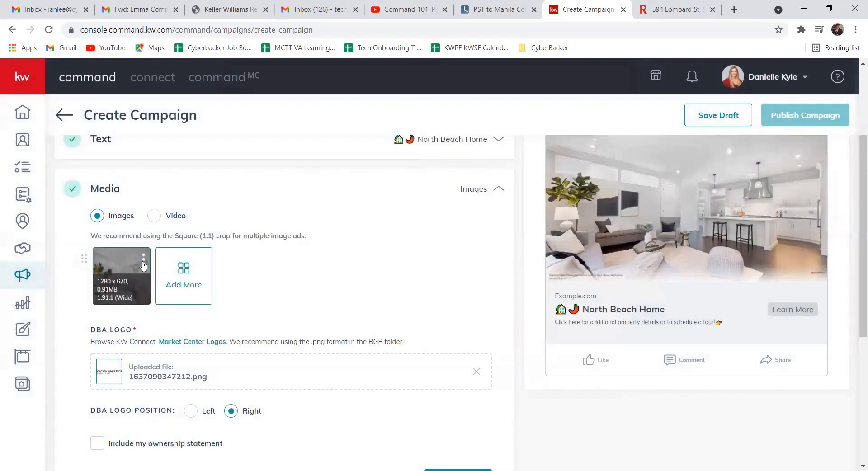
# Step: Review the existing ad image's options and the Media section's DBA logo, logo position and ownership statement settings
pyautogui.click(143, 259)
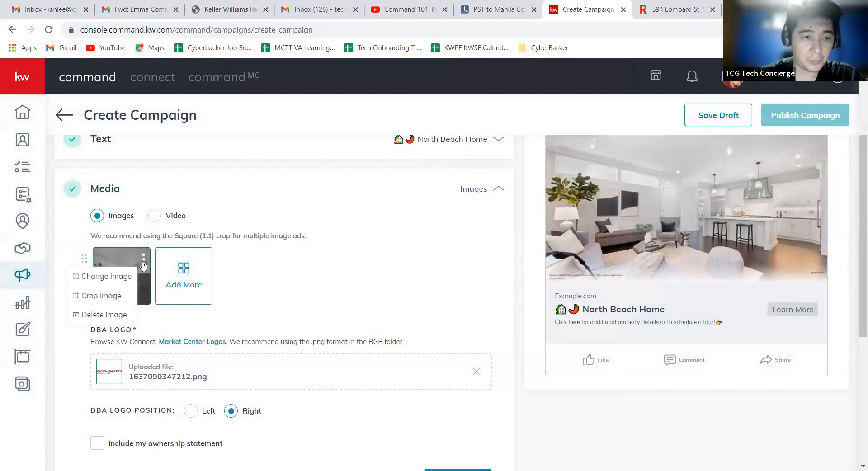
pyautogui.click(153, 266)
pyautogui.click(143, 259)
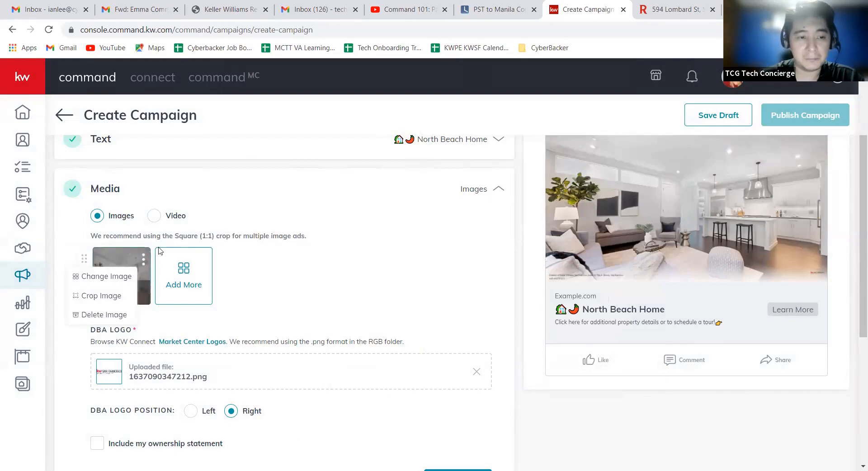
pyautogui.click(178, 234)
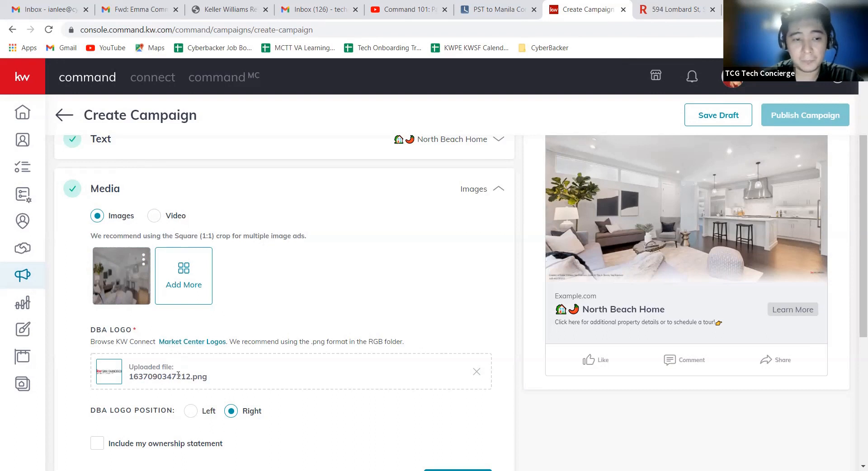
pyautogui.scroll(-2, 220, 350)
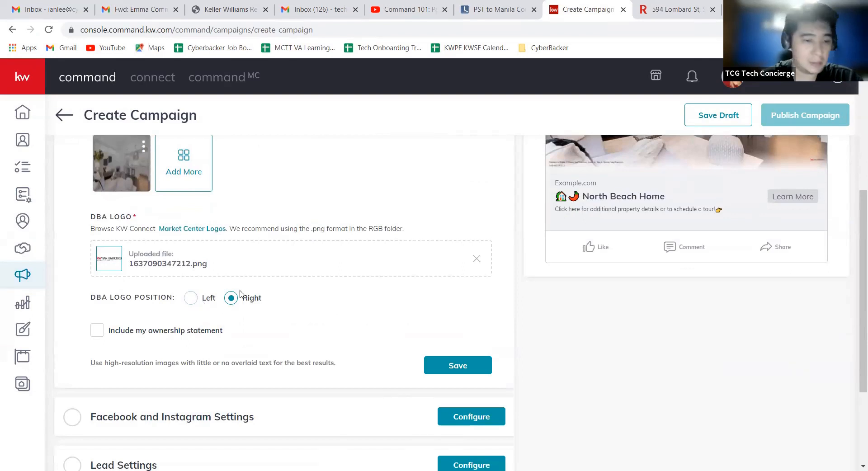
pyautogui.scroll(1, 399, 287)
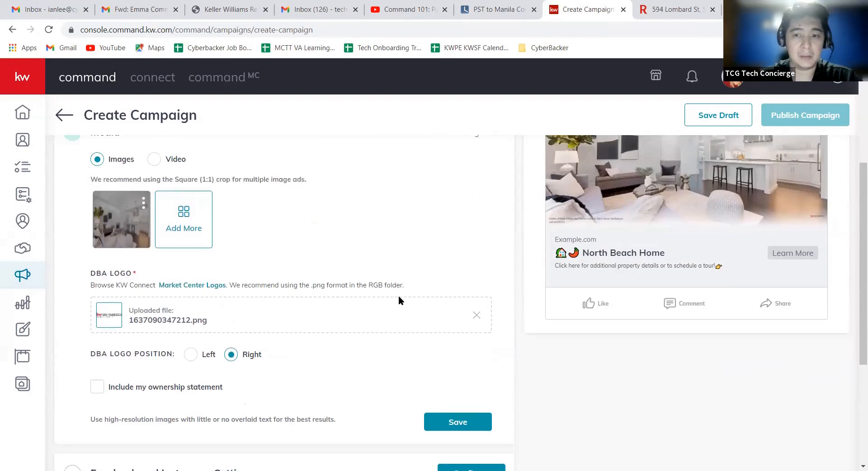
pyautogui.scroll(1, 399, 301)
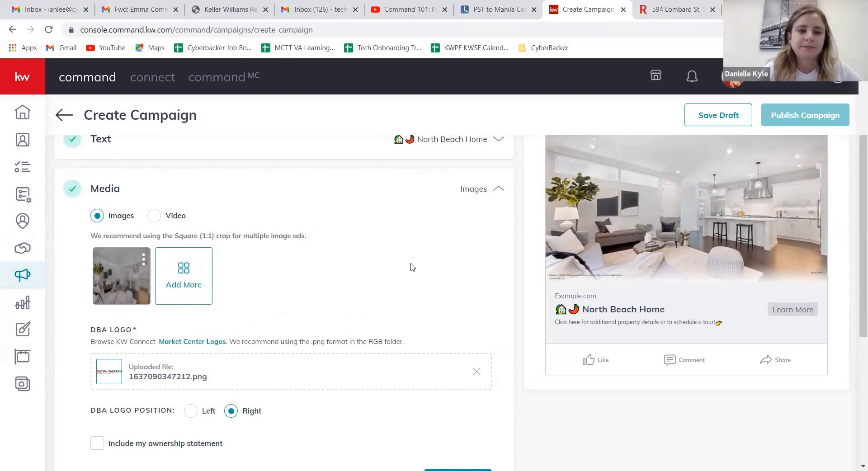
pyautogui.scroll(-1, 418, 251)
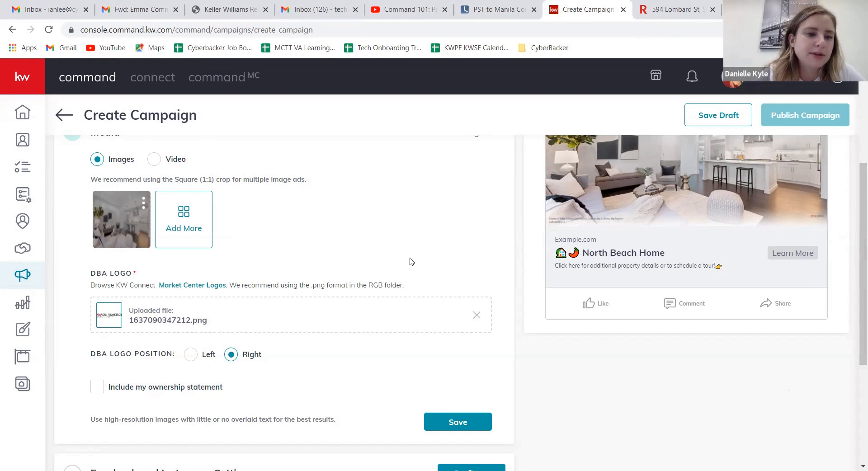
# Step: Replace the ad image with the second living room listing photo, keeping the Square (1:1) crop but shifting it left, and save the image
pyautogui.click(144, 203)
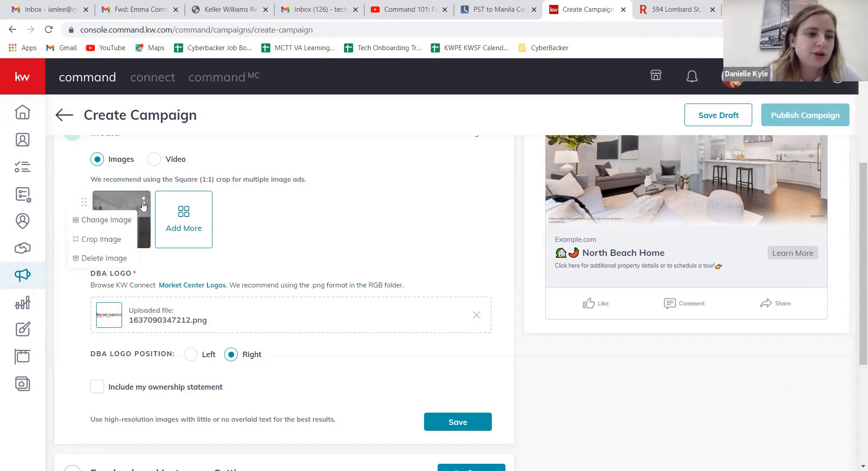
pyautogui.click(106, 221)
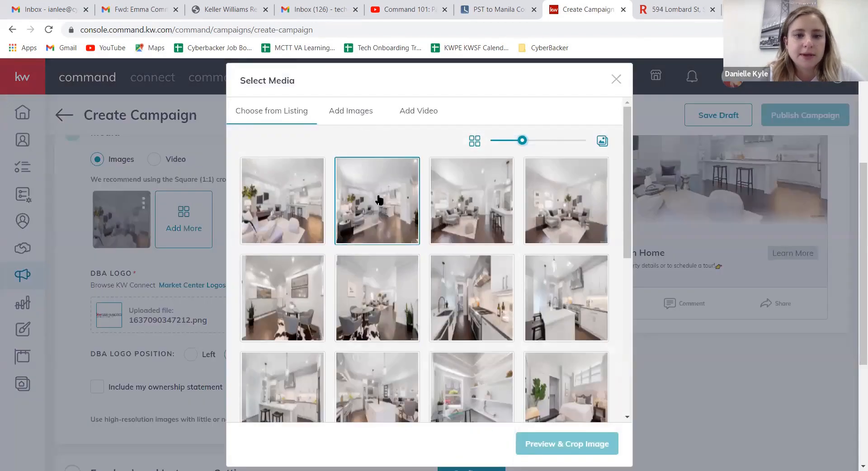
pyautogui.click(379, 199)
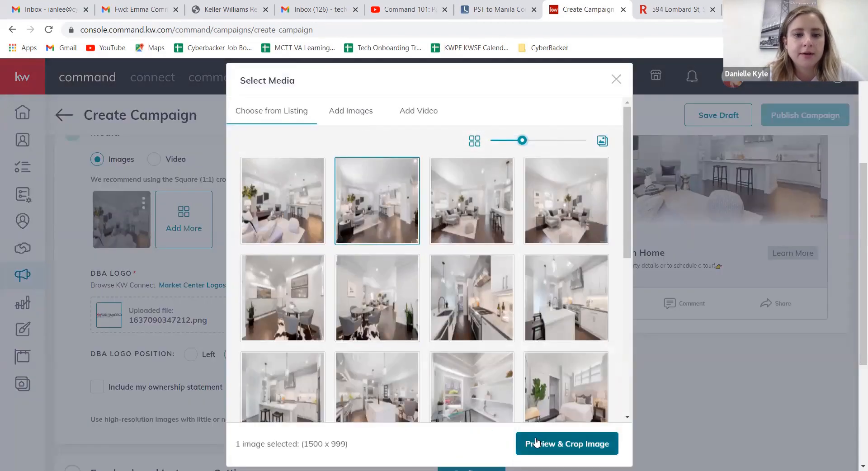
pyautogui.click(537, 445)
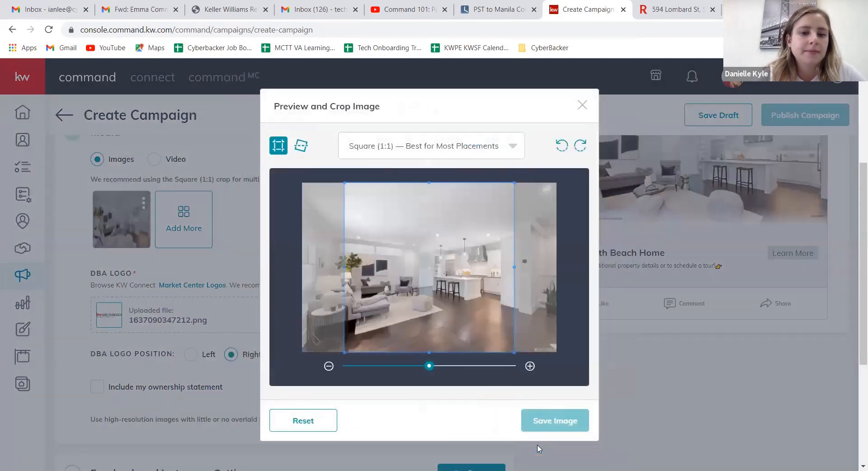
pyautogui.moveTo(445, 302); pyautogui.dragTo(414, 302)
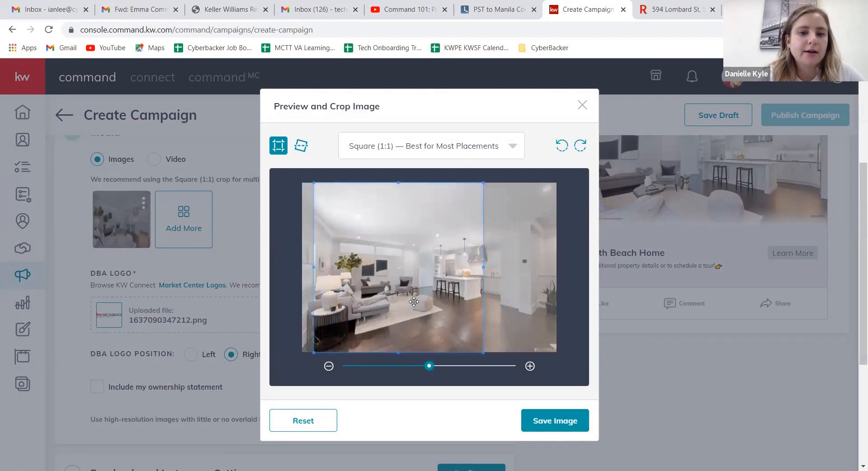
pyautogui.click(458, 146)
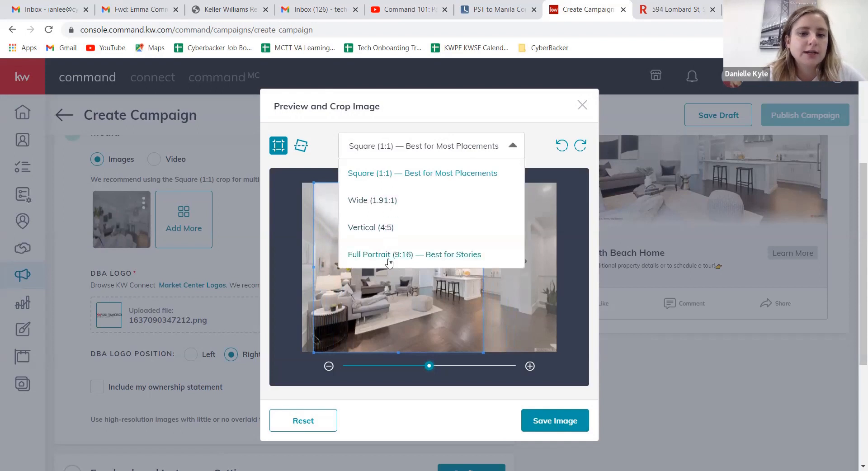
pyautogui.click(520, 125)
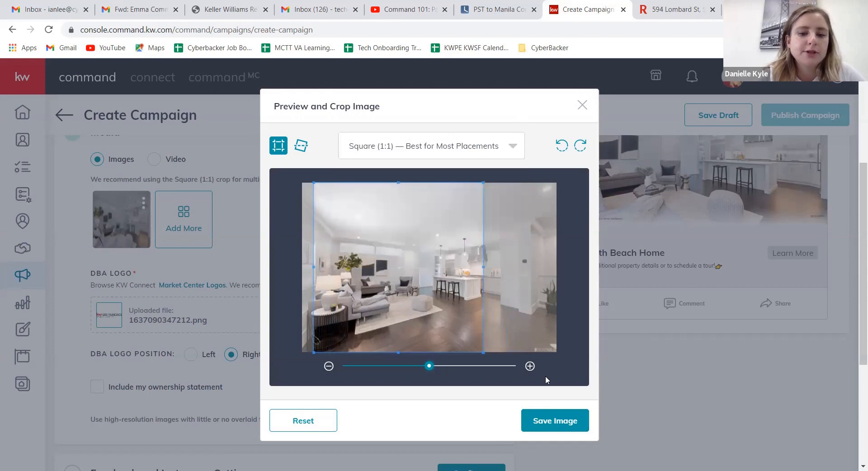
pyautogui.click(542, 425)
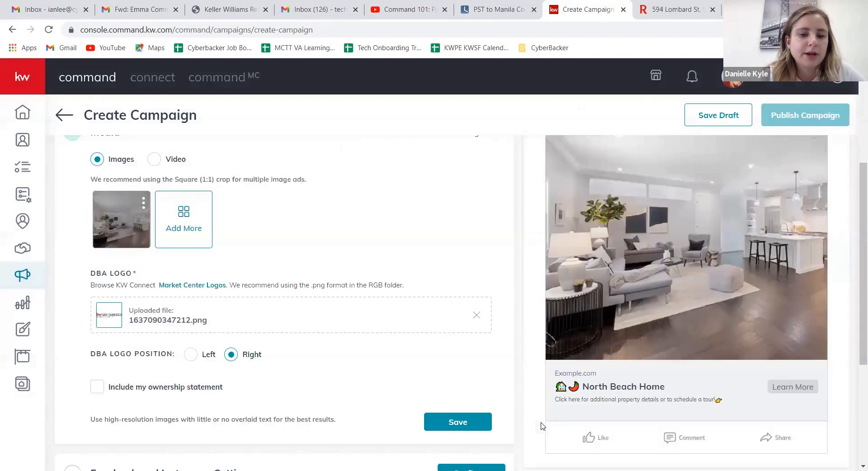
# Step: Add the listing photo of the dining table beside the wall art as a second image, with its square crop shifted right
pyautogui.click(175, 216)
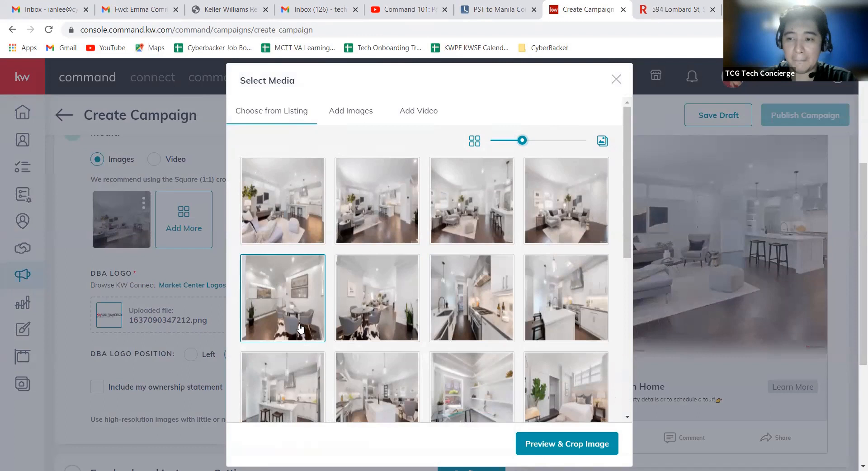
pyautogui.click(309, 323)
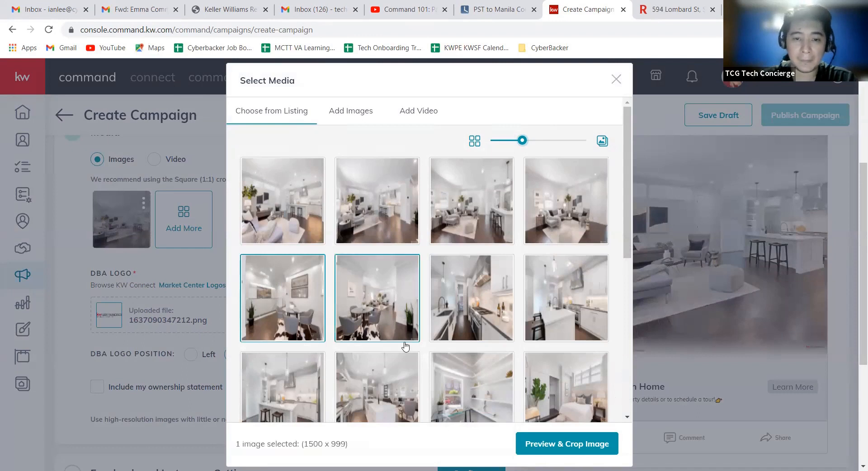
pyautogui.click(547, 446)
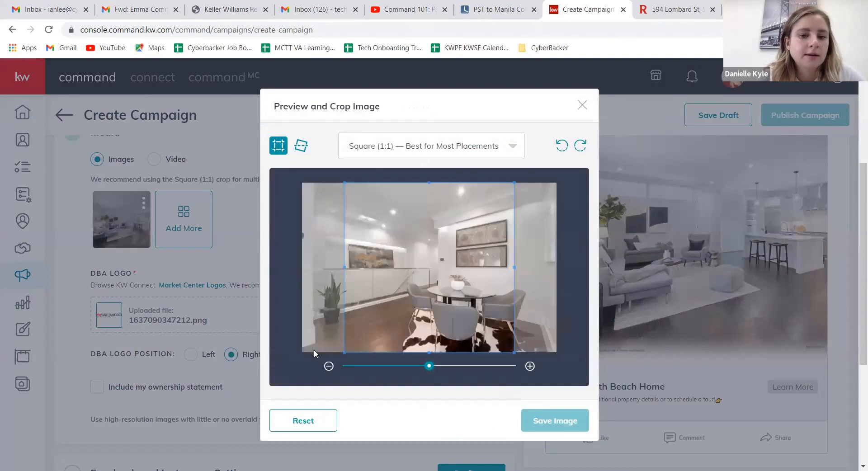
pyautogui.moveTo(454, 290); pyautogui.dragTo(488, 294)
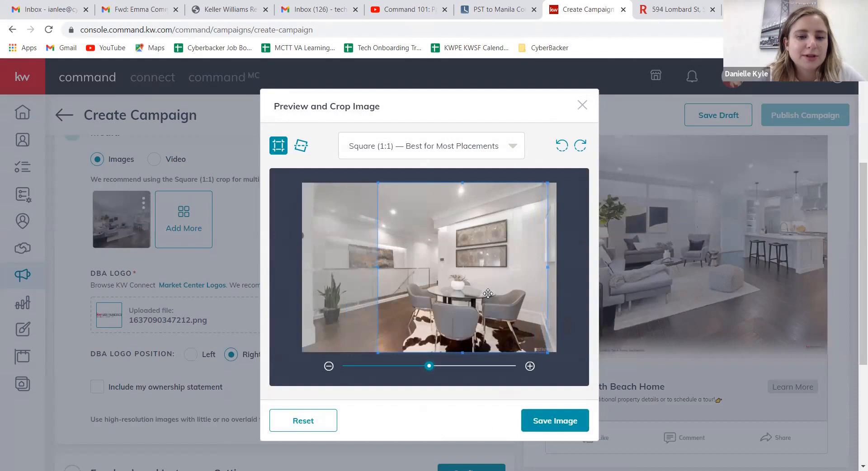
pyautogui.click(555, 425)
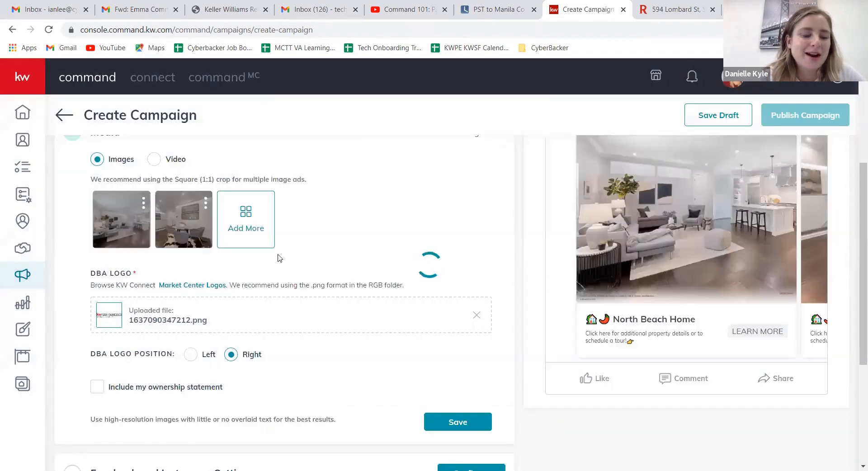
# Step: Add the listing photo of the galley kitchen with the range as a third image, with its square crop shifted left
pyautogui.click(239, 217)
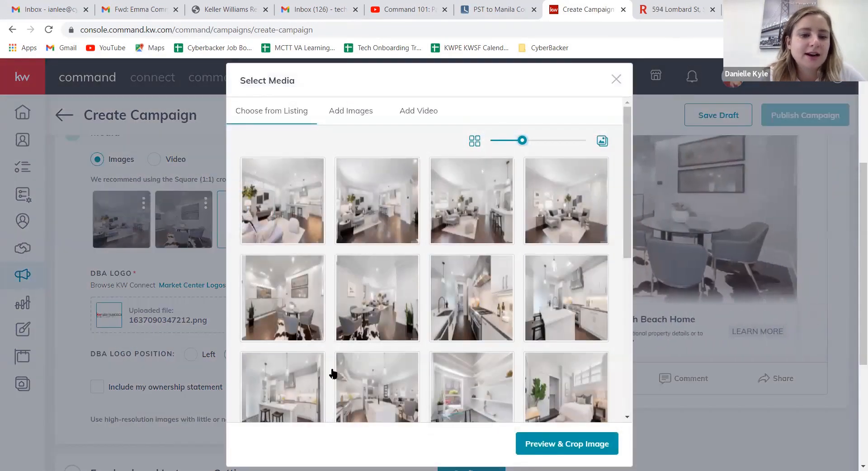
pyautogui.click(453, 321)
pyautogui.click(564, 444)
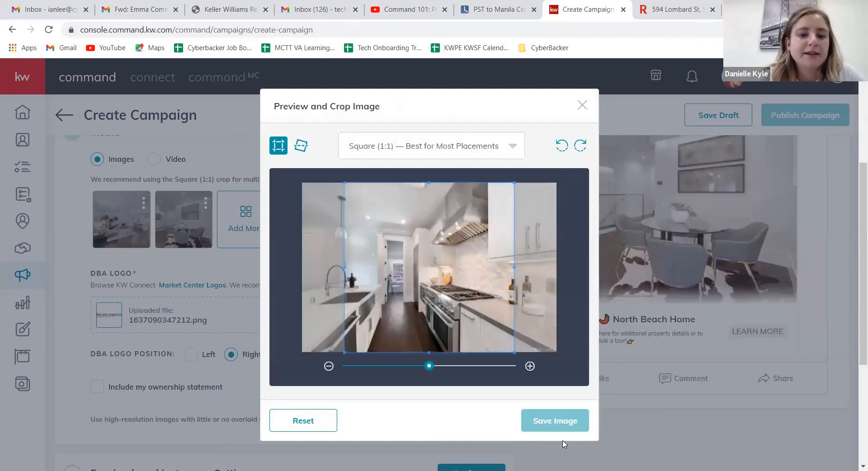
pyautogui.moveTo(465, 309); pyautogui.dragTo(446, 315)
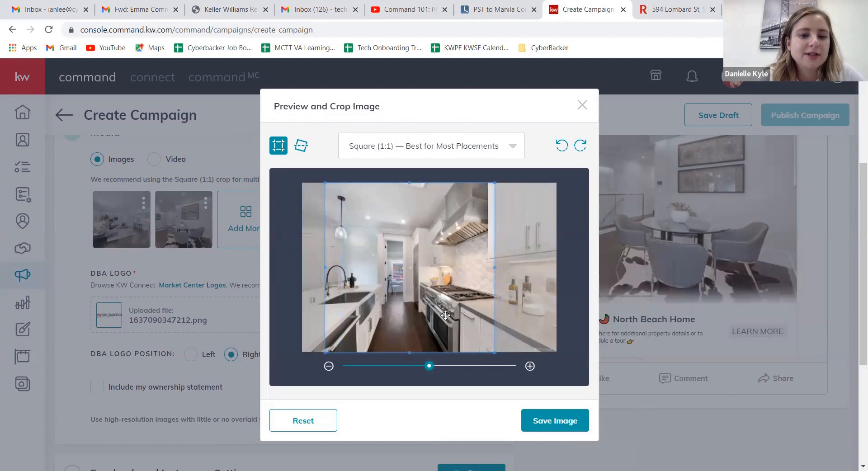
pyautogui.click(563, 428)
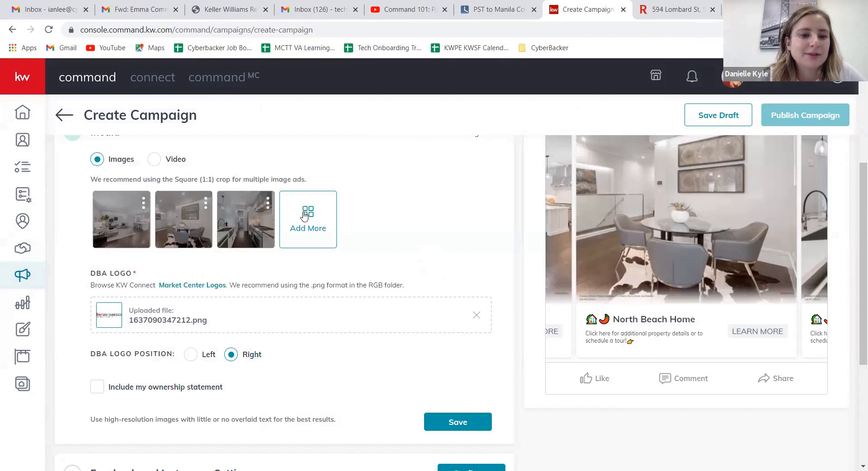
# Step: Try to add the listing photo of the bedroom with the blue bed and two wall pictures as a fourth image
pyautogui.click(306, 217)
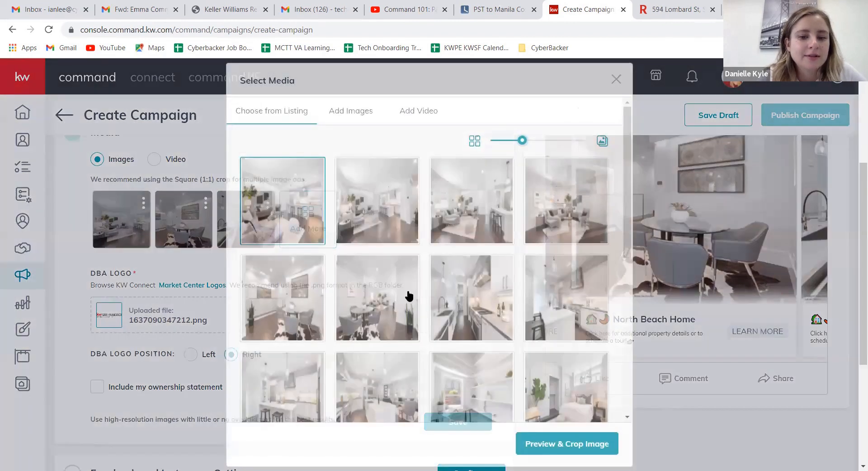
pyautogui.click(491, 384)
pyautogui.scroll(-2, 493, 388)
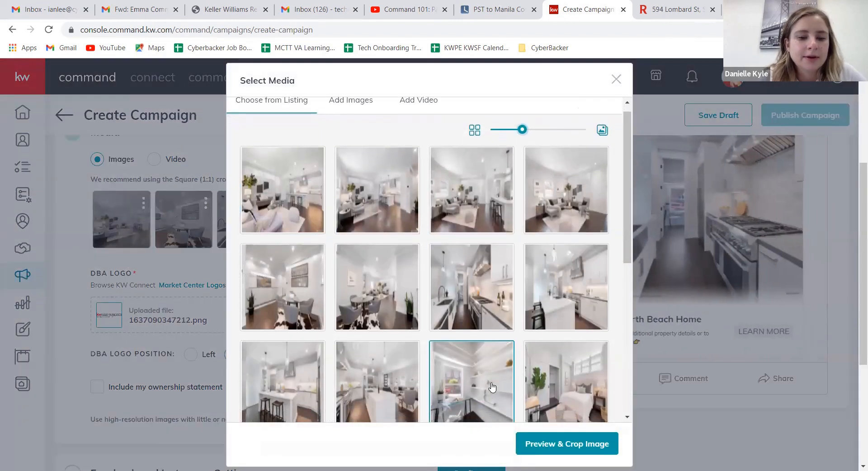
pyautogui.scroll(-5, 493, 388)
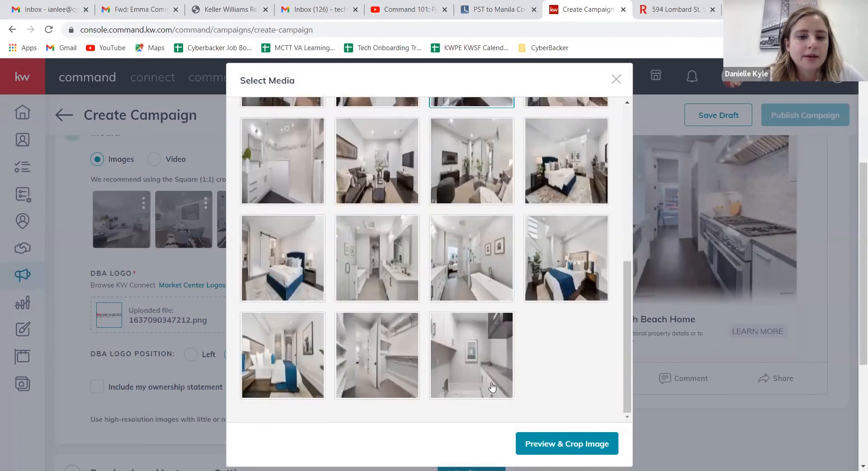
pyautogui.scroll(1, 492, 387)
pyautogui.click(493, 387)
pyautogui.click(500, 312)
pyautogui.scroll(1, 500, 312)
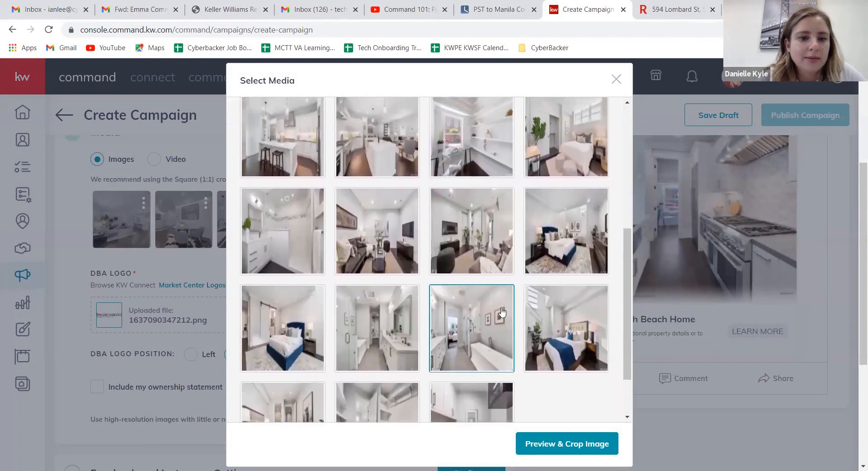
pyautogui.click(596, 213)
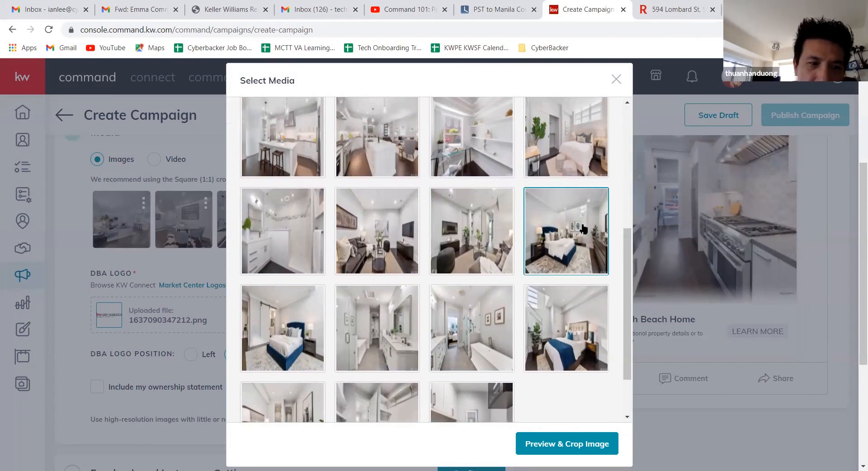
pyautogui.click(549, 449)
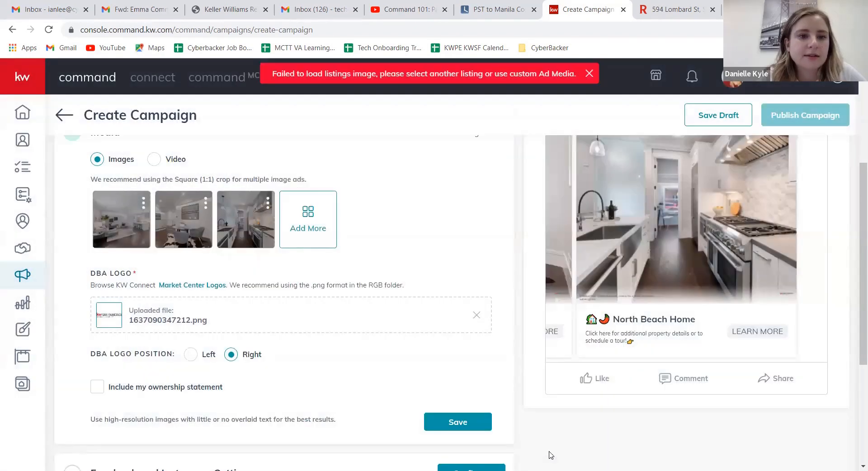
# Step: Add the listing photo of the bedroom with the blue bed and two wall pictures as a fourth image, using the centred Square (1:1) crop
pyautogui.click(303, 225)
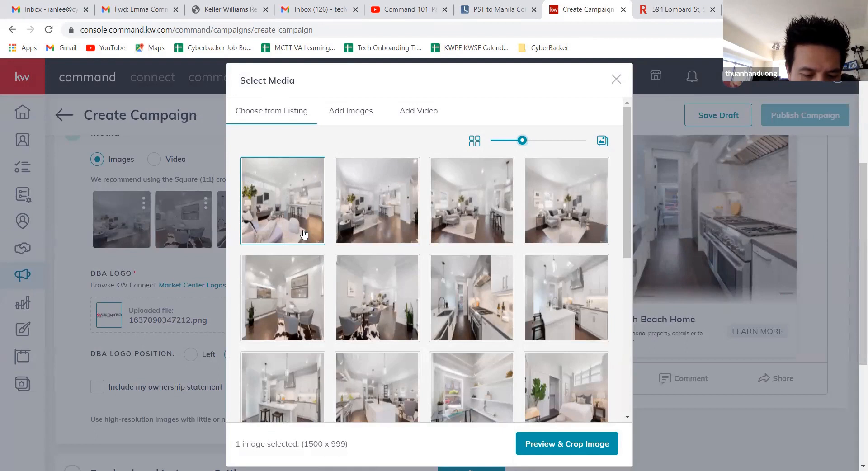
pyautogui.moveTo(628, 221); pyautogui.dragTo(623, 351)
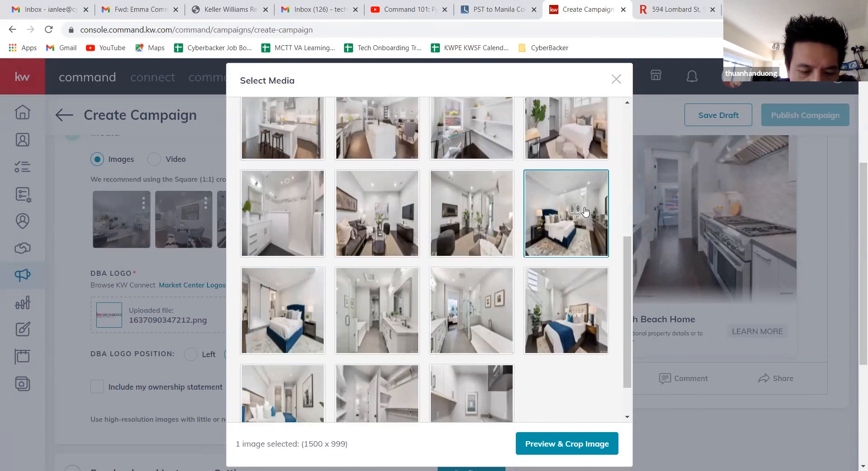
pyautogui.click(564, 444)
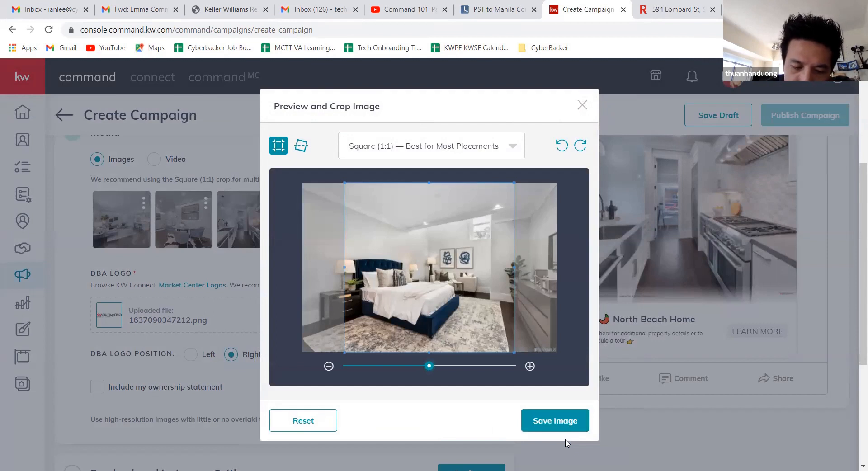
pyautogui.click(549, 423)
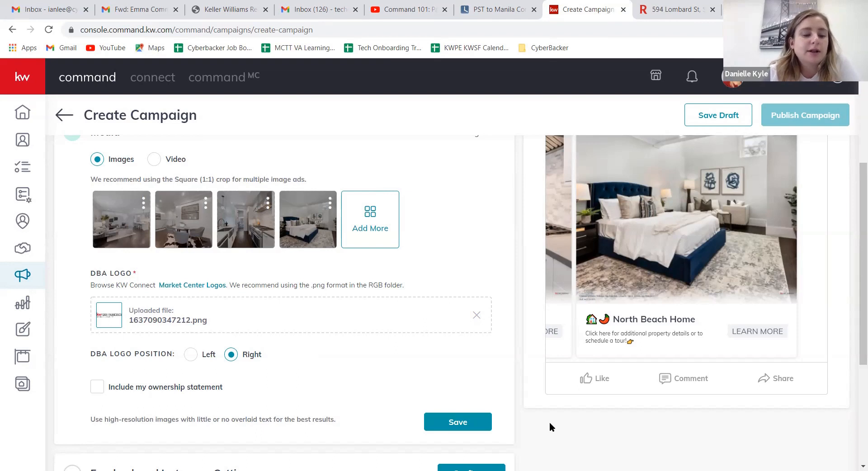
# Step: Include the ownership statement "Each office is independently owned and operated." in the ad and save the media settings
pyautogui.click(97, 387)
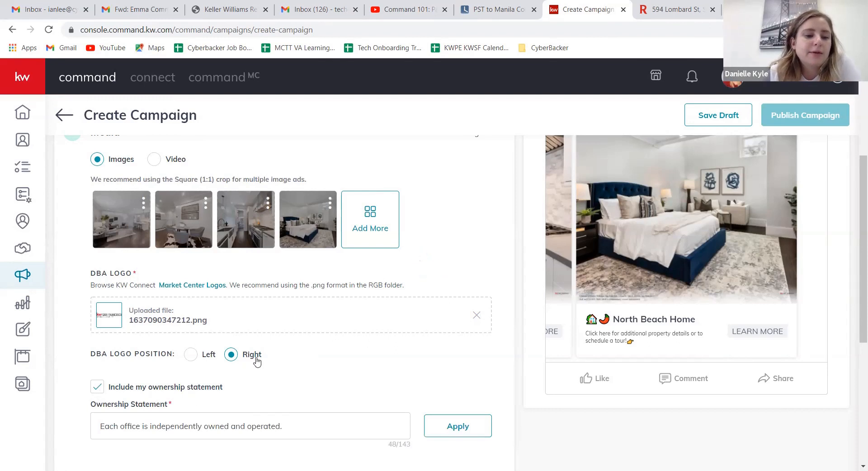
pyautogui.scroll(-1, 257, 362)
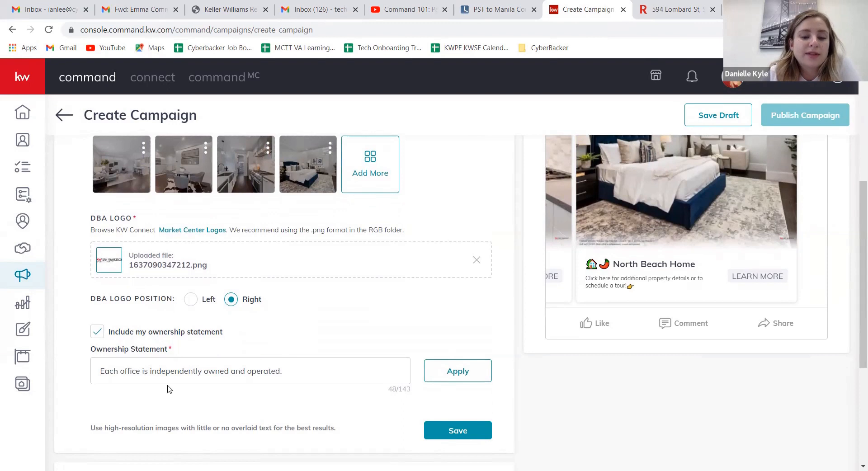
pyautogui.click(472, 431)
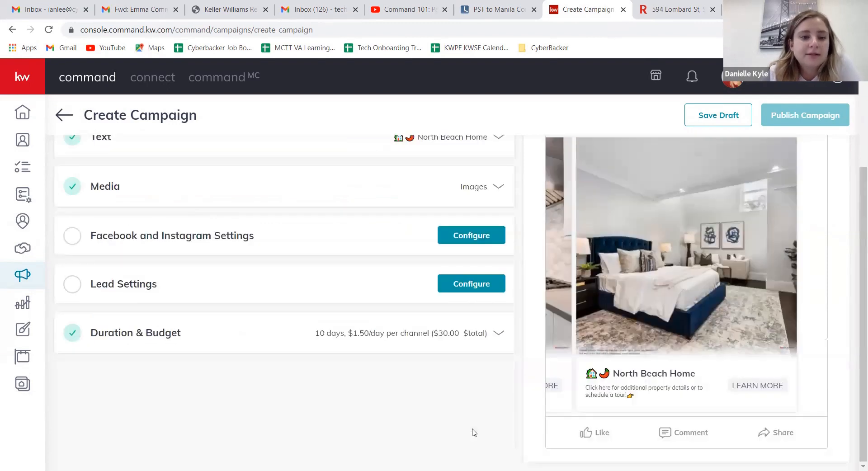
# Step: Reopen the media settings to review the images, logo and ownership statement, and save them again
pyautogui.click(244, 189)
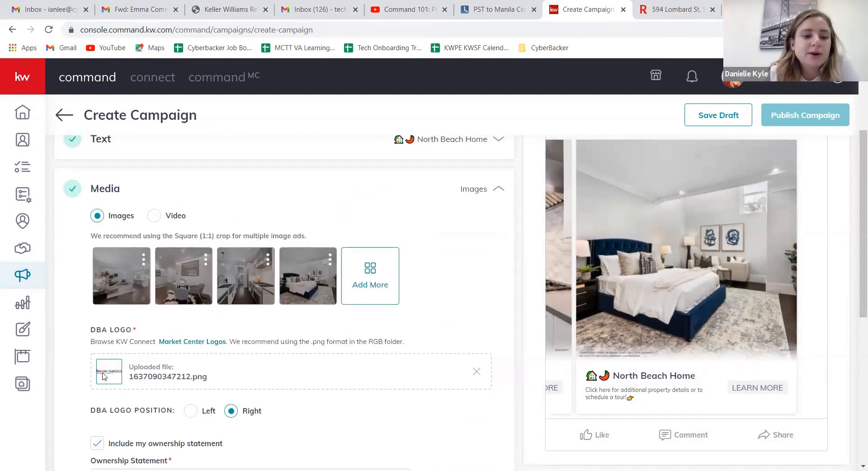
pyautogui.scroll(-3, 118, 386)
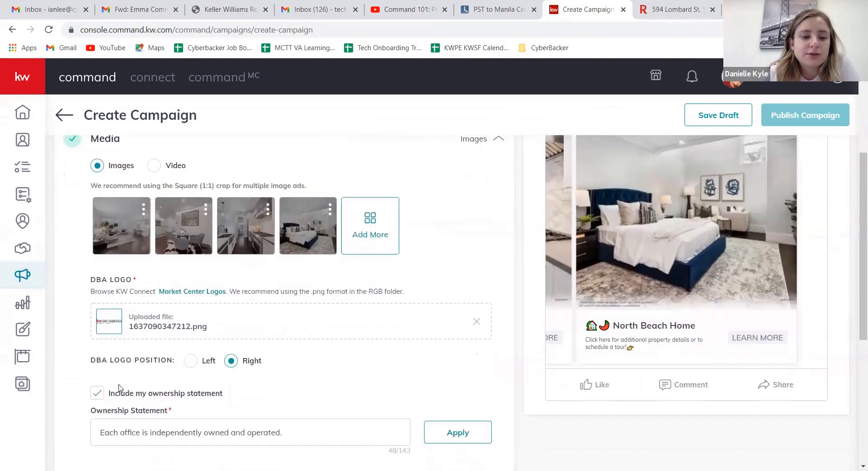
pyautogui.scroll(-4, 120, 388)
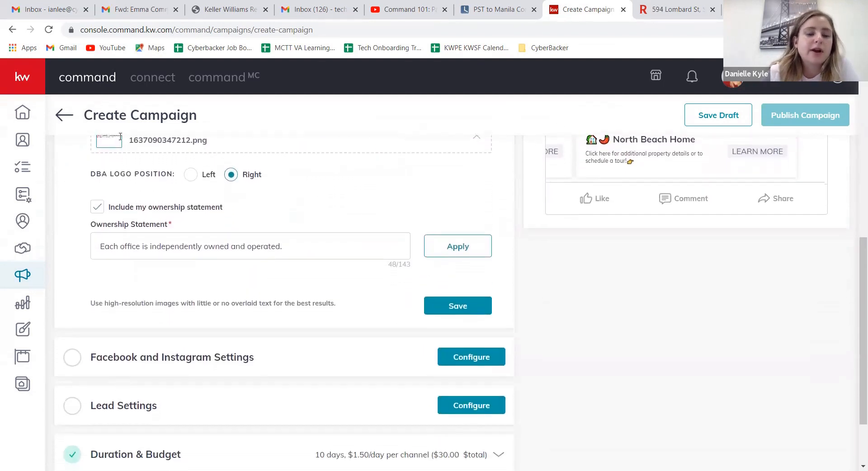
pyautogui.click(471, 311)
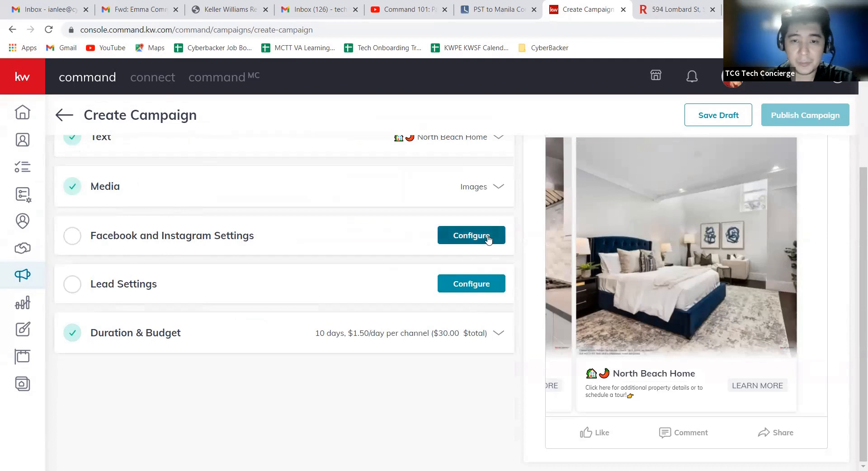
# Step: Open the Facebook and Instagram settings and try to set the destination to Facebook Lead Generation Form
pyautogui.click(471, 235)
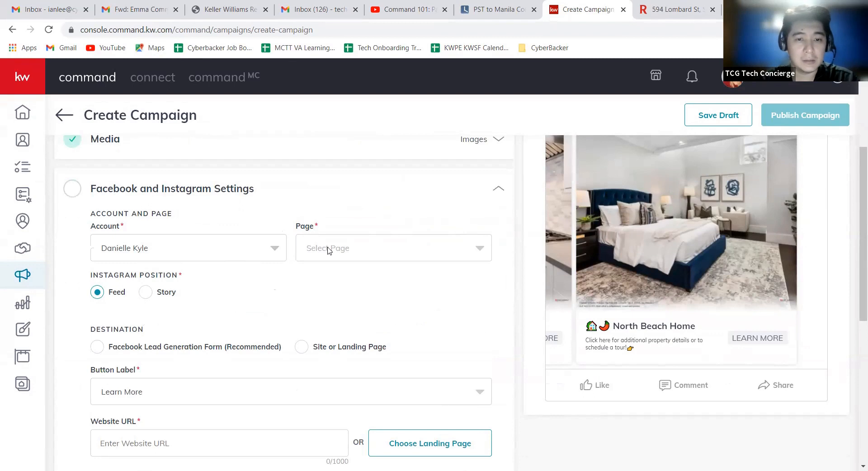
pyautogui.scroll(-1, 301, 267)
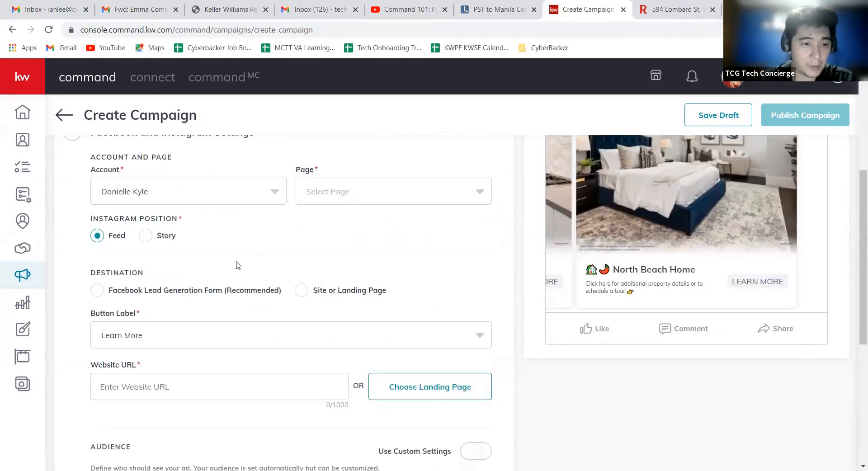
pyautogui.click(97, 291)
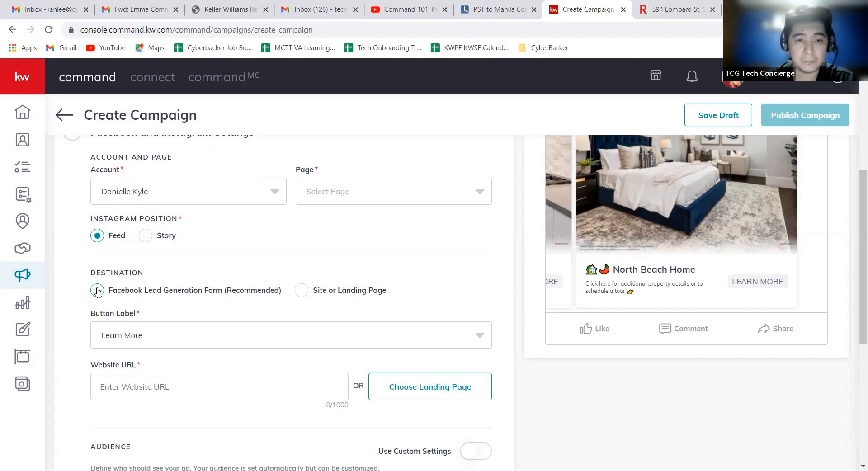
pyautogui.click(97, 291)
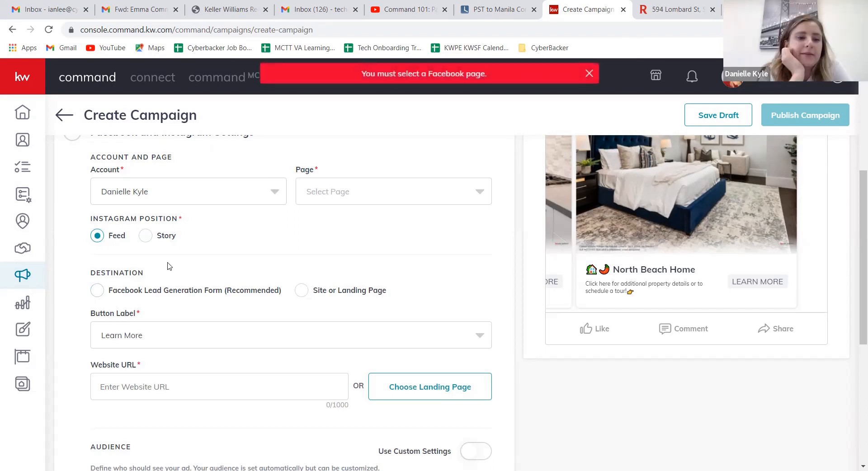
# Step: Try using the agent's Facebook page that has the DRE number in its name with the Facebook Lead Generation Form destination
pyautogui.click(484, 188)
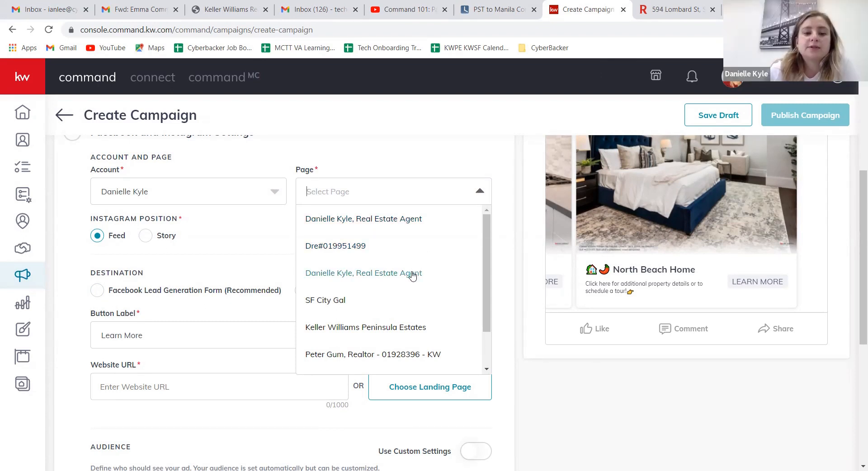
pyautogui.click(447, 221)
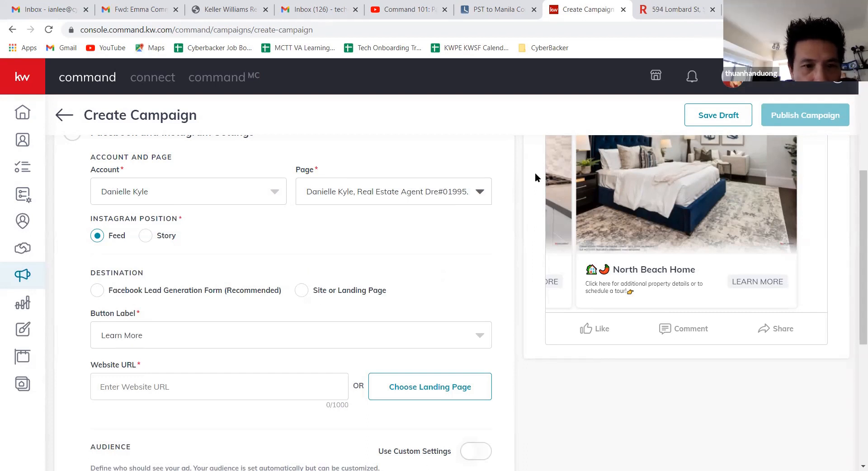
pyautogui.scroll(-1, 511, 183)
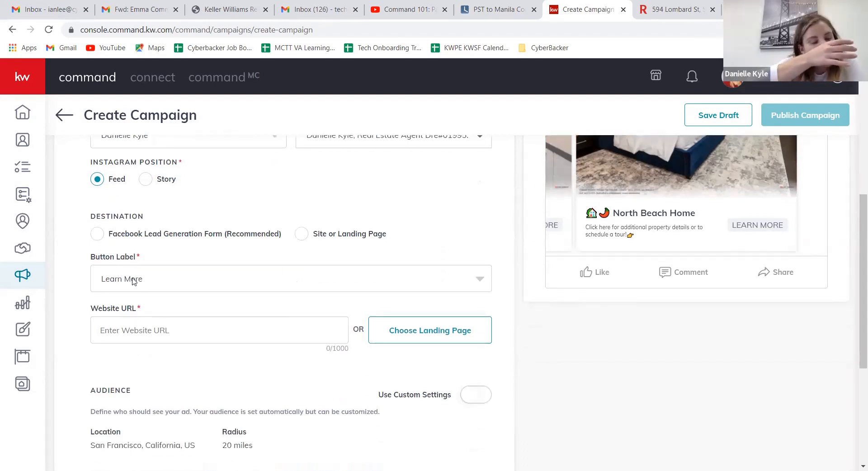
pyautogui.click(104, 239)
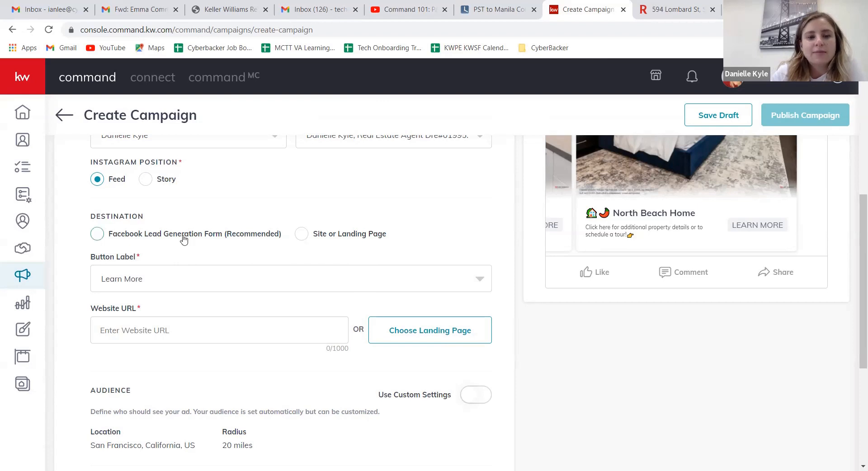
pyautogui.click(491, 284)
pyautogui.click(491, 283)
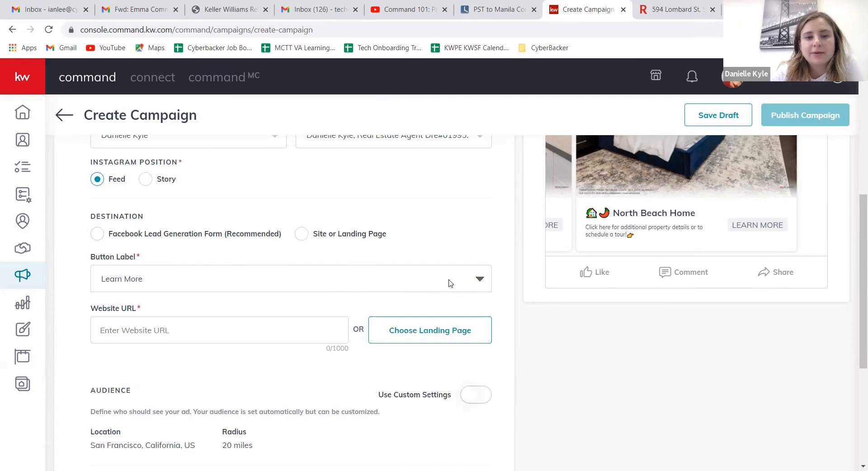
pyautogui.scroll(1, 310, 204)
pyautogui.click(480, 198)
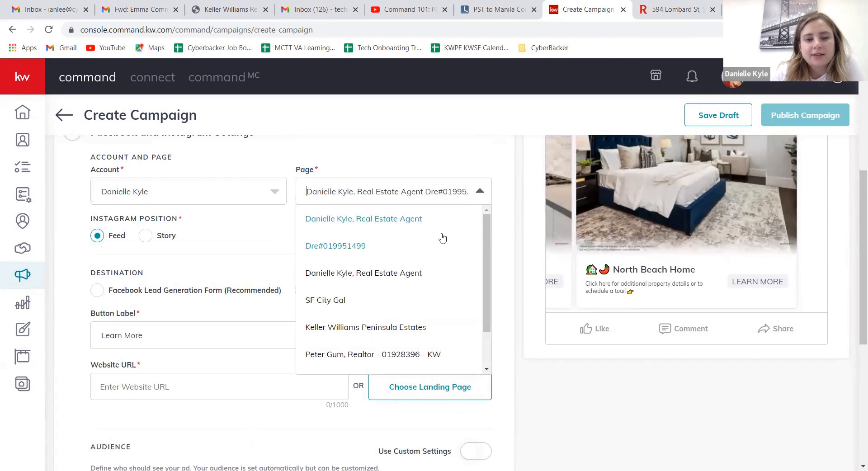
pyautogui.click(417, 254)
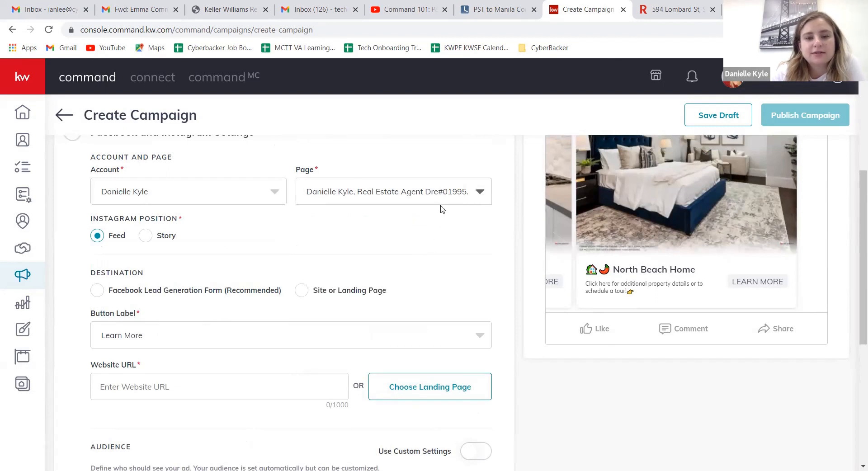
# Step: Select the agent's Real Estate Agent page without the DRE number and set the destination to Facebook Lead Generation Form
pyautogui.click(445, 190)
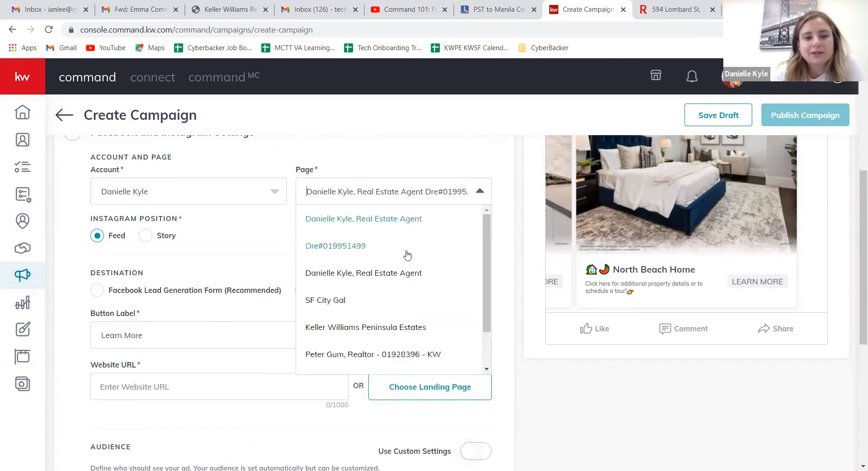
pyautogui.click(351, 274)
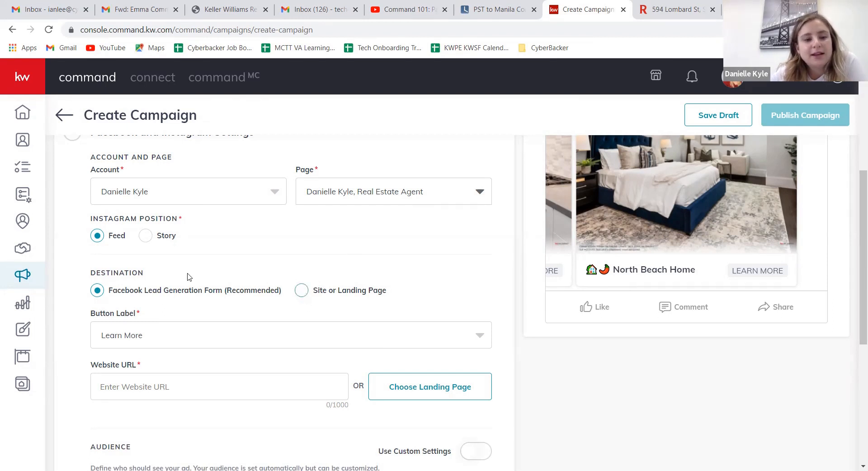
pyautogui.click(301, 291)
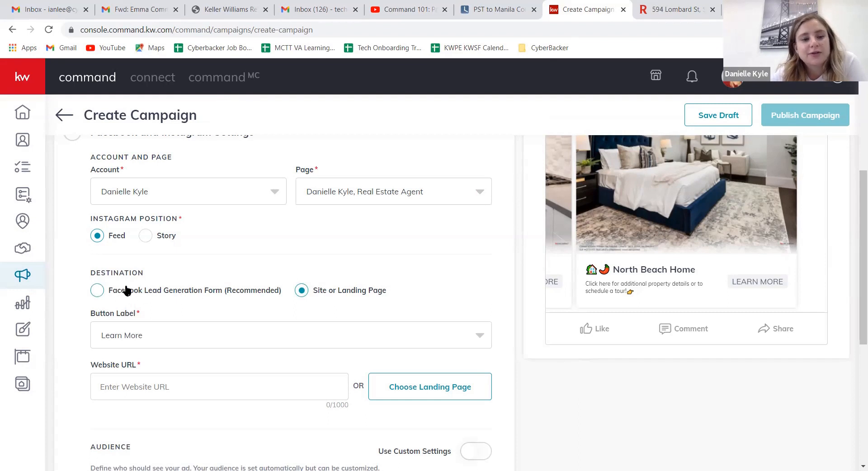
pyautogui.click(98, 292)
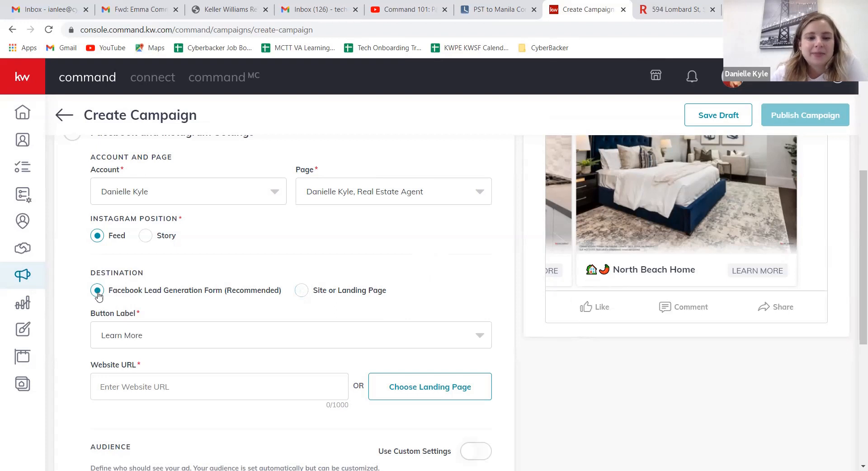
# Step: Review the button label options, keep Learn More, and enter the agent's kw.com site address as the website URL
pyautogui.click(146, 337)
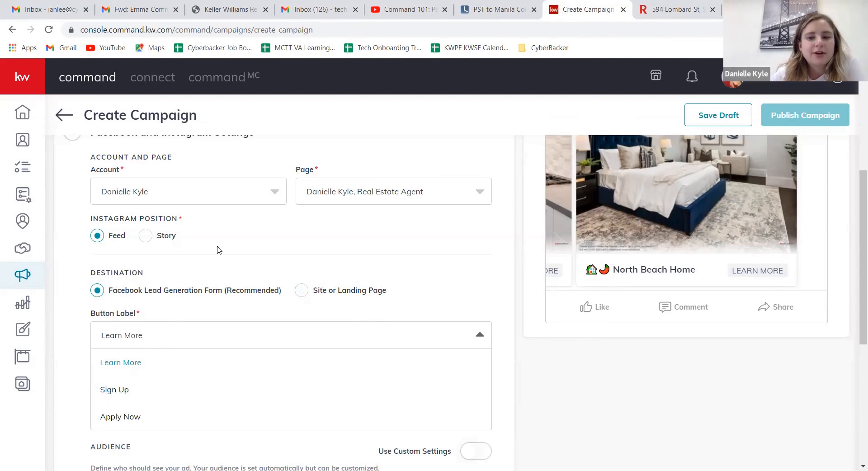
pyautogui.scroll(1, 634, 332)
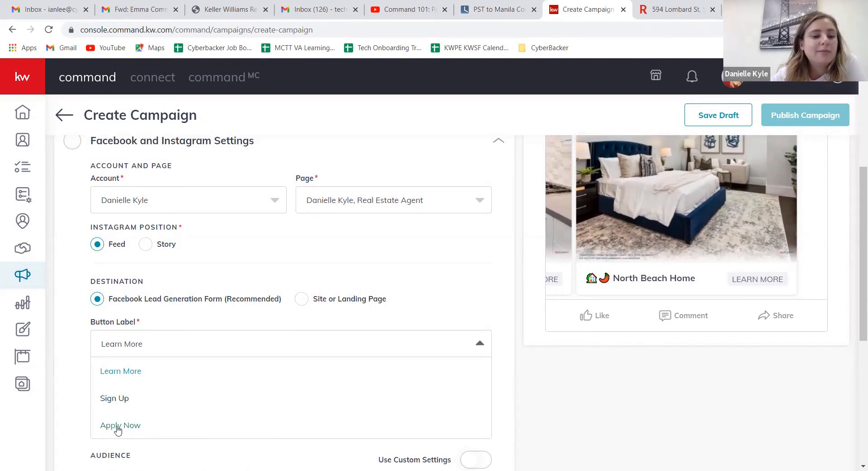
pyautogui.click(280, 320)
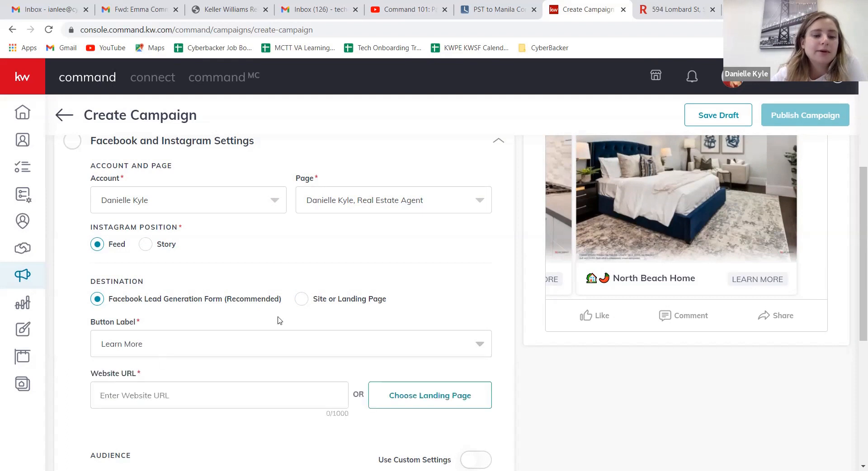
pyautogui.click(160, 392)
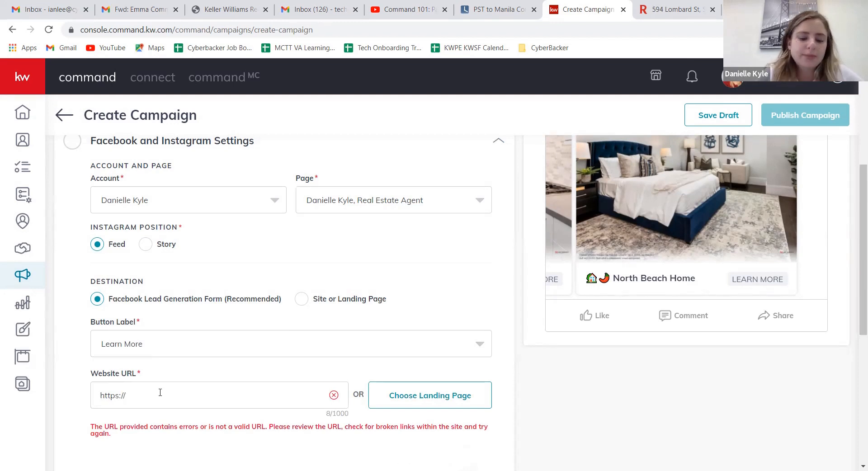
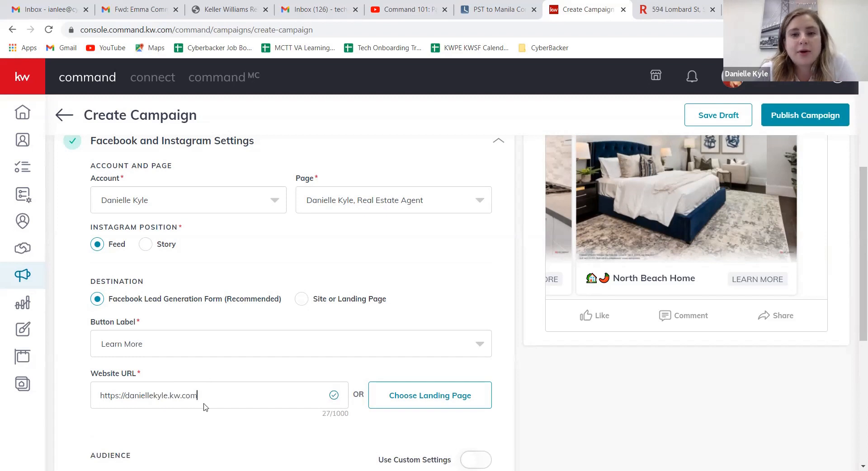
# Step: Open the agent's kw.com website in a new browser tab to check it against the campaign's website URL
pyautogui.hotkey('ctrl', 't')
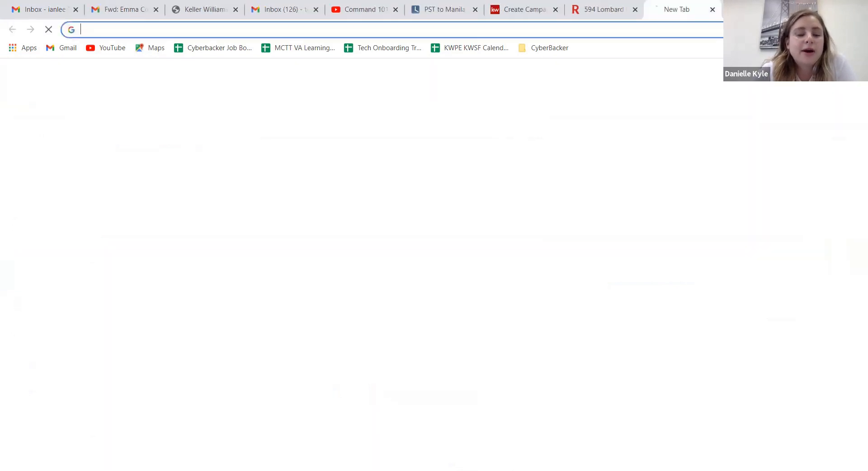
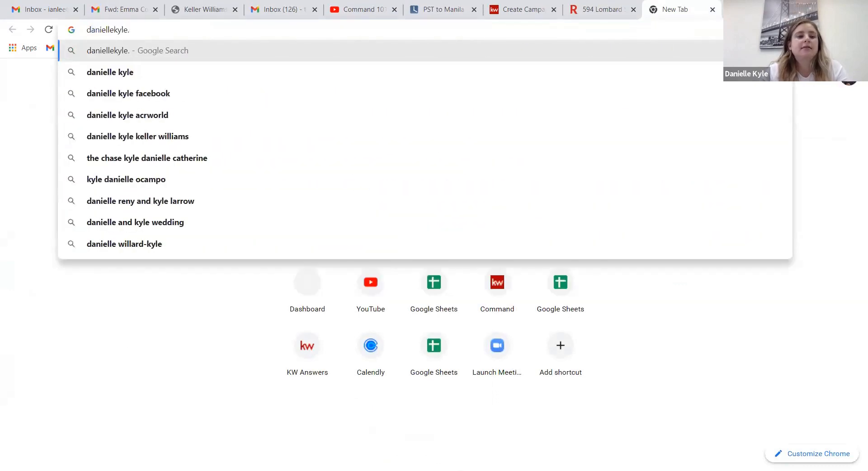
pyautogui.press('Return')
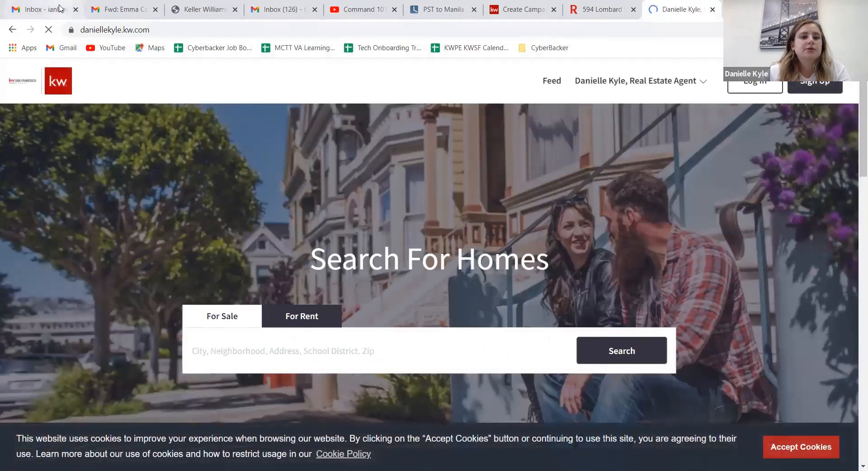
pyautogui.click(524, 9)
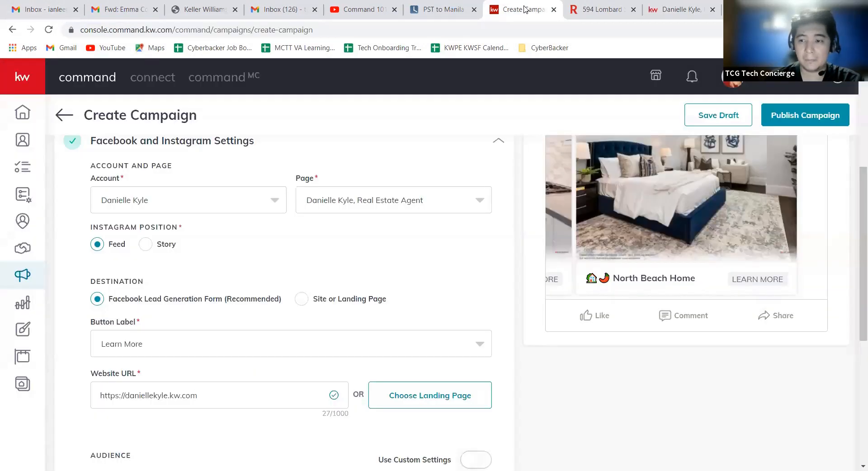
pyautogui.click(685, 13)
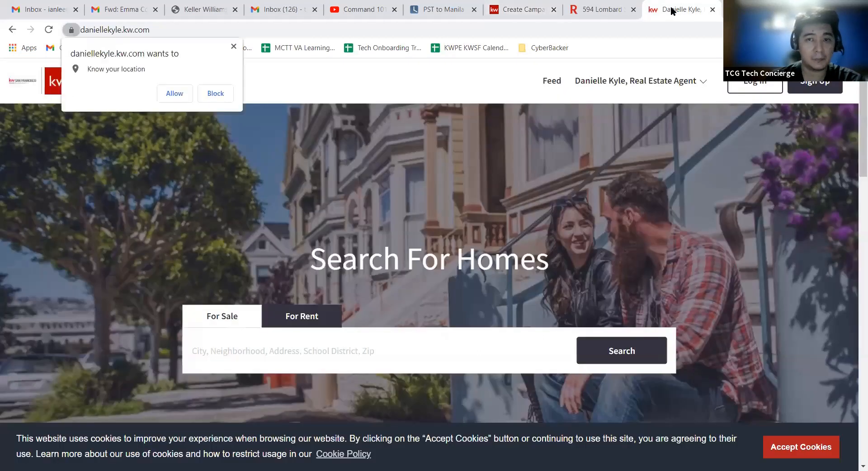
# Step: Search the agent's kw.com site for the listing's street address and open the matching property page
pyautogui.click(396, 350)
pyautogui.press('Return')
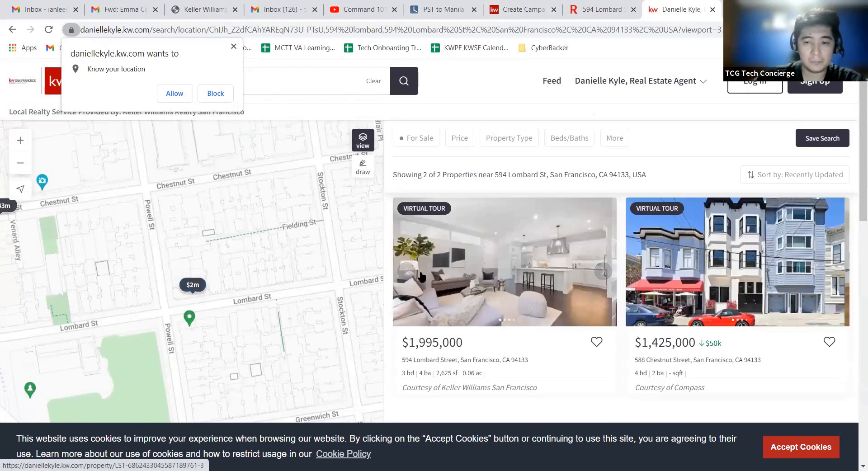
pyautogui.click(463, 279)
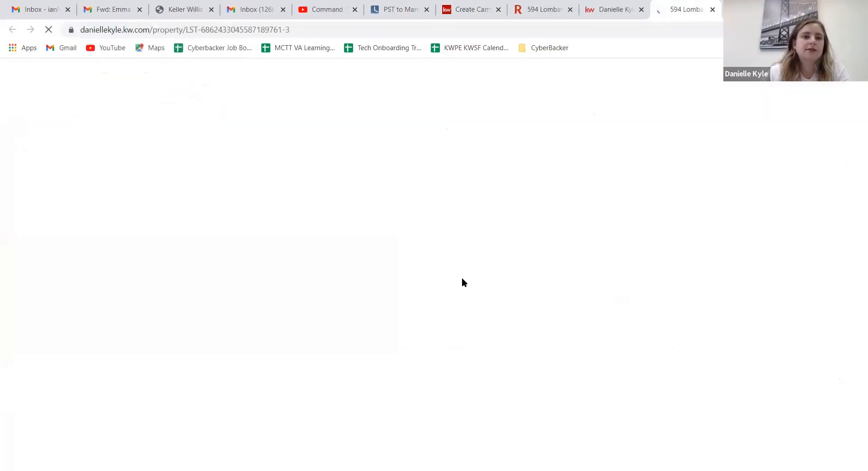
# Step: Select the property page's web address, dismiss the location request, and return to the Create Campaign page
pyautogui.click(342, 23)
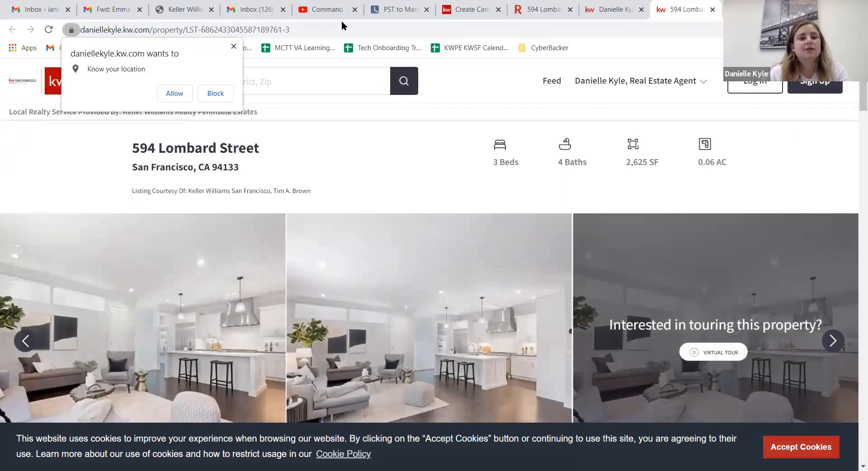
pyautogui.click(342, 23)
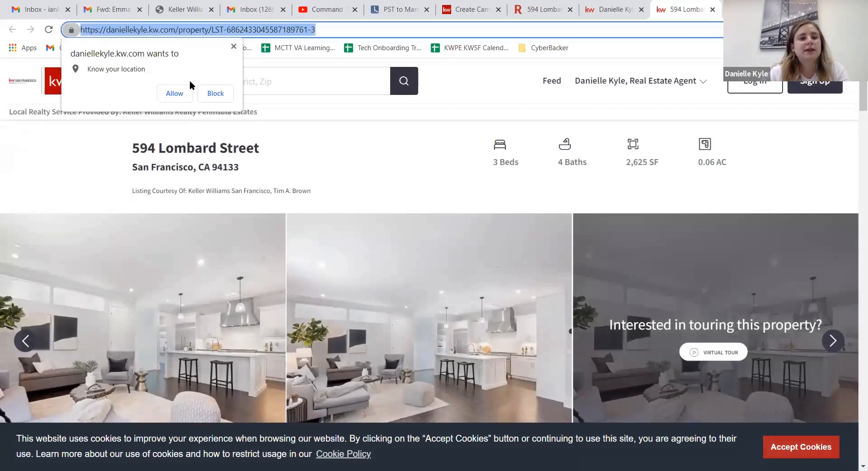
pyautogui.click(234, 45)
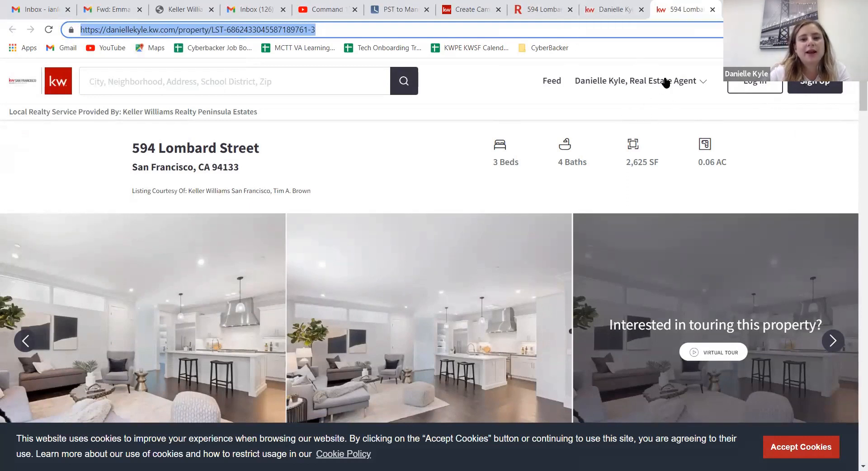
pyautogui.click(590, 8)
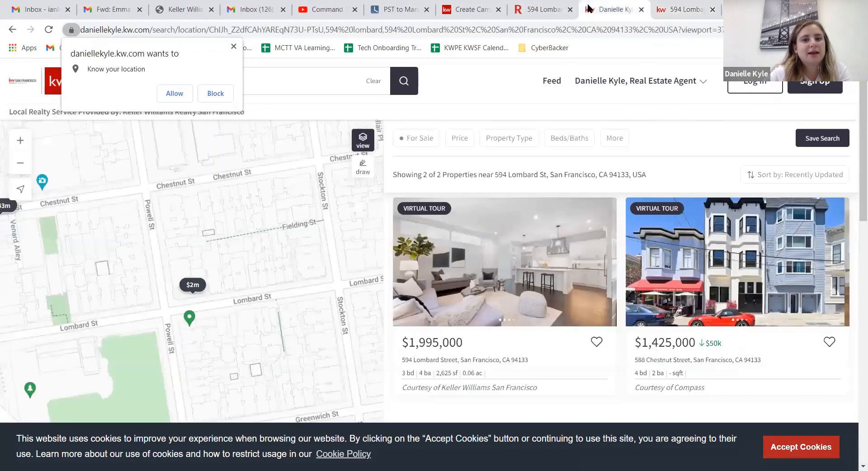
pyautogui.click(477, 8)
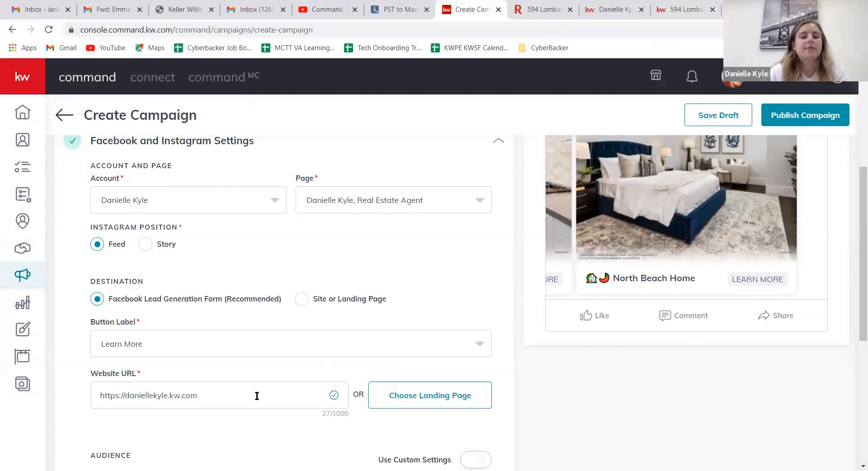
# Step: Enable custom settings for the campaign's audience and review the available targeting fields
pyautogui.scroll(-3, 159, 390)
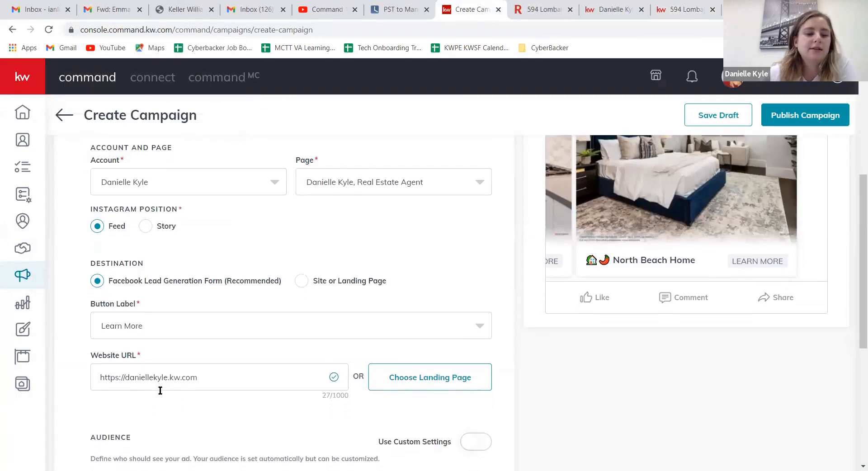
pyautogui.scroll(-2, 160, 390)
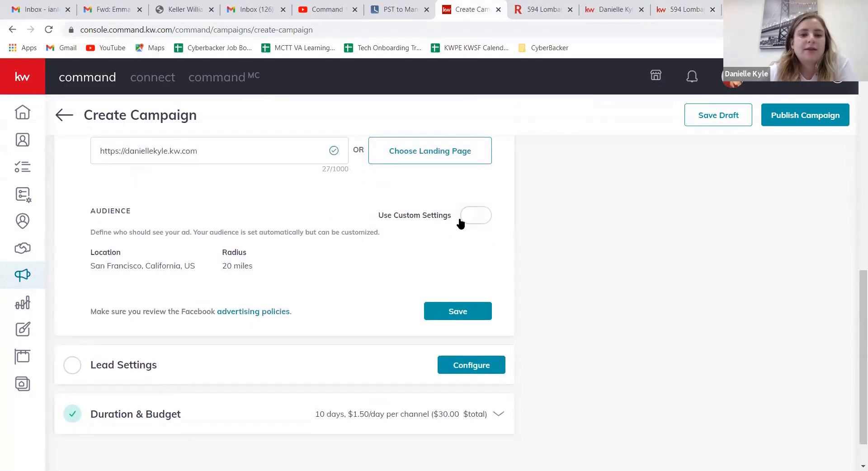
pyautogui.click(473, 216)
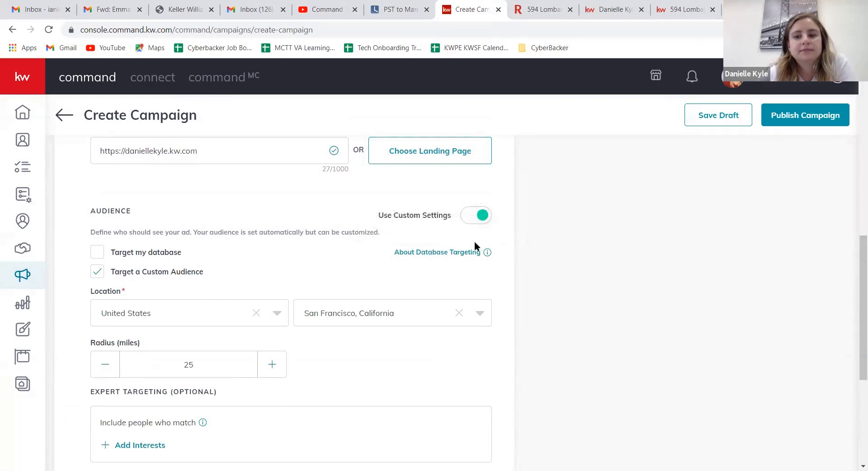
pyautogui.scroll(-1, 403, 267)
pyautogui.scroll(1, 369, 269)
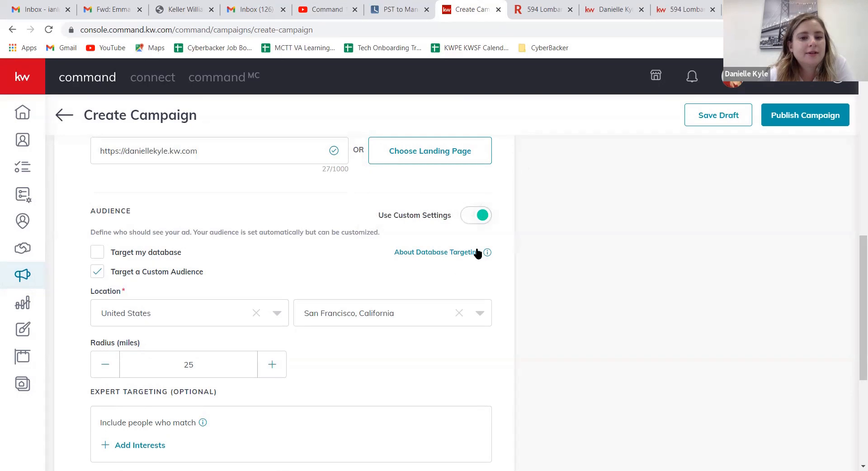
# Step: Read the database targeting explanation and try out the Target my database option
pyautogui.moveTo(488, 255)
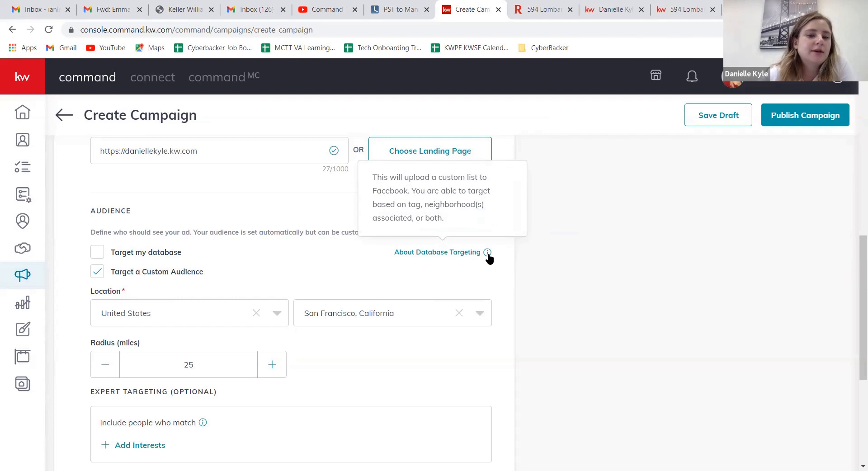
pyautogui.click(97, 253)
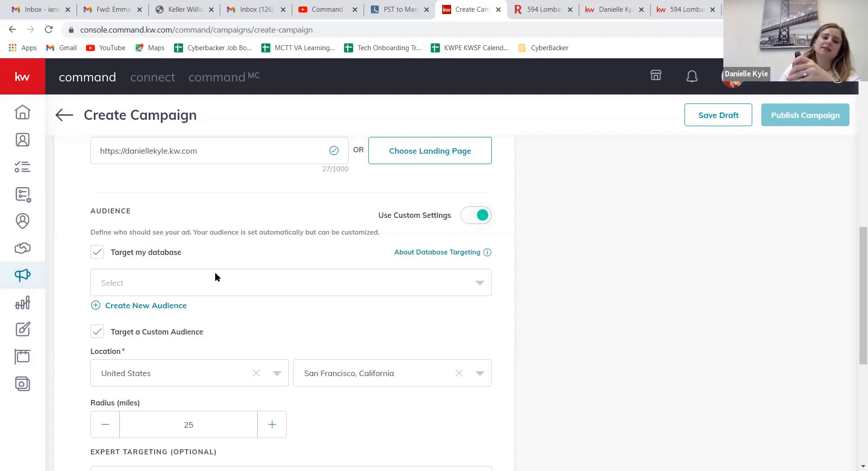
pyautogui.click(289, 247)
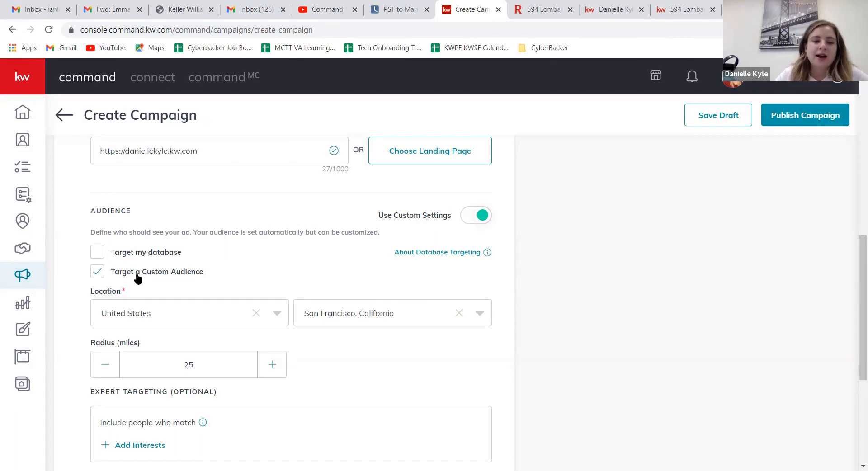
# Step: Set the custom audience's radius around San Francisco, California to 30 miles
pyautogui.click(277, 365)
pyautogui.click(276, 365)
pyautogui.click(277, 364)
pyautogui.click(278, 365)
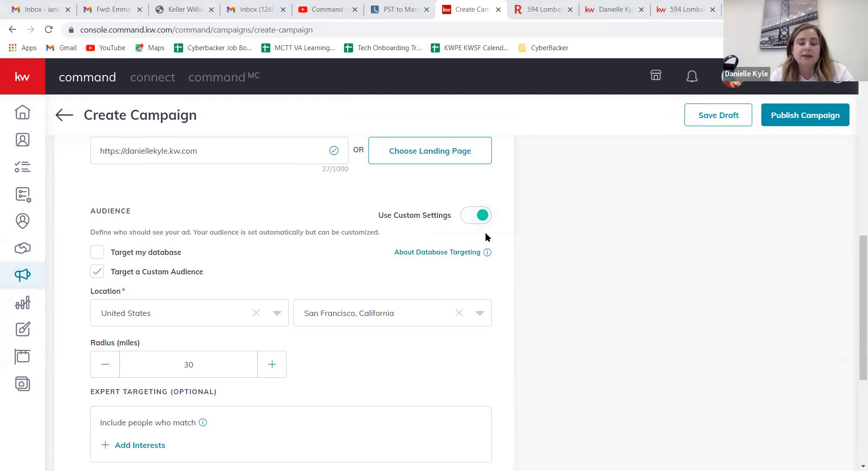
pyautogui.moveTo(486, 233)
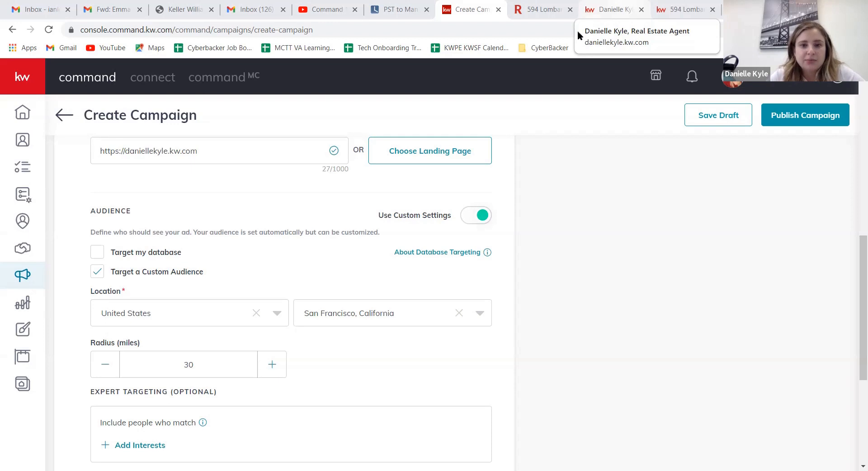
# Step: Look over the expert targeting options, then open the campaign's Lead Settings for configuration
pyautogui.scroll(-3, 593, 187)
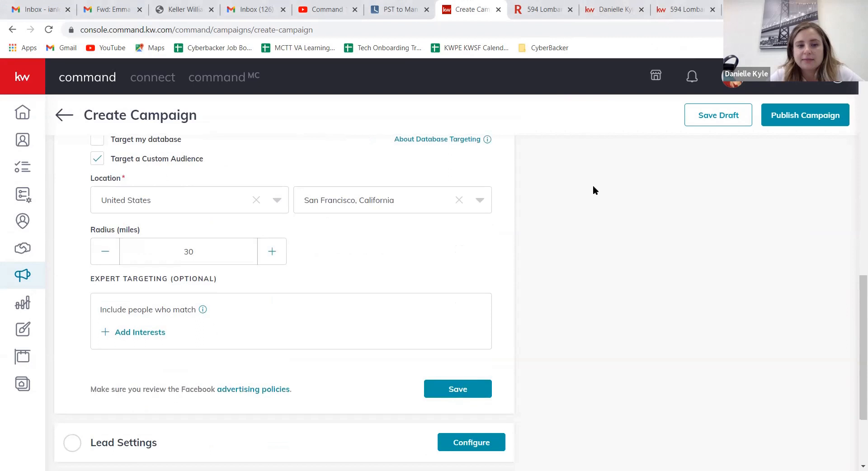
pyautogui.scroll(-2, 593, 186)
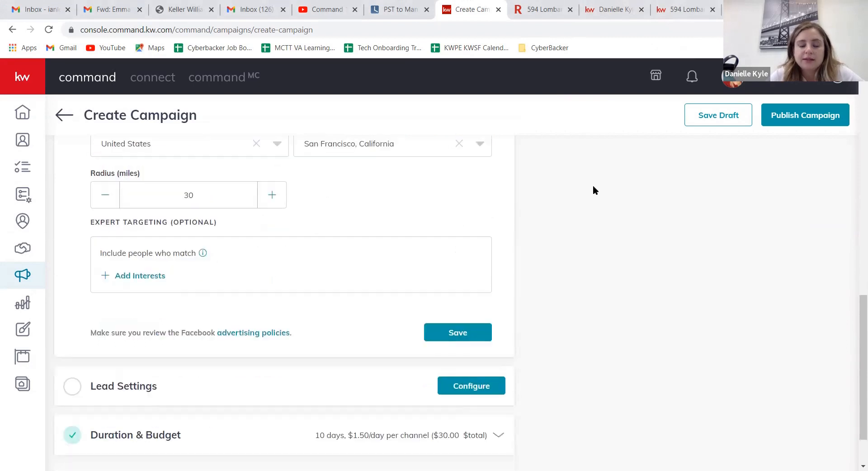
pyautogui.scroll(1, 593, 186)
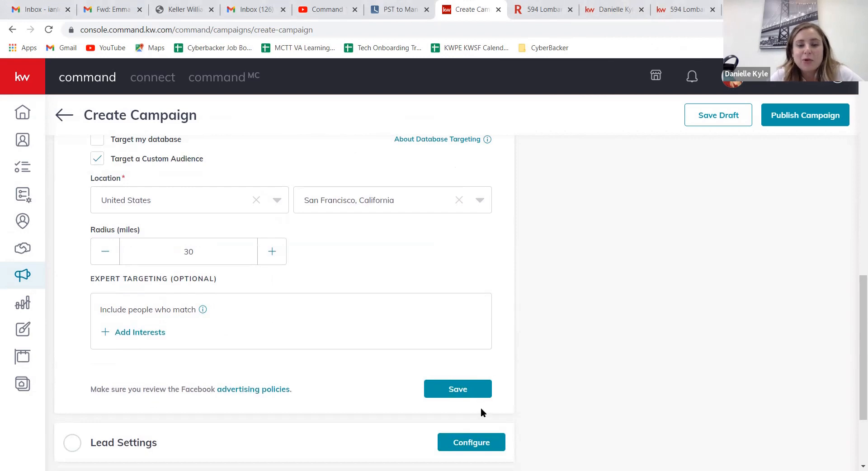
pyautogui.click(488, 442)
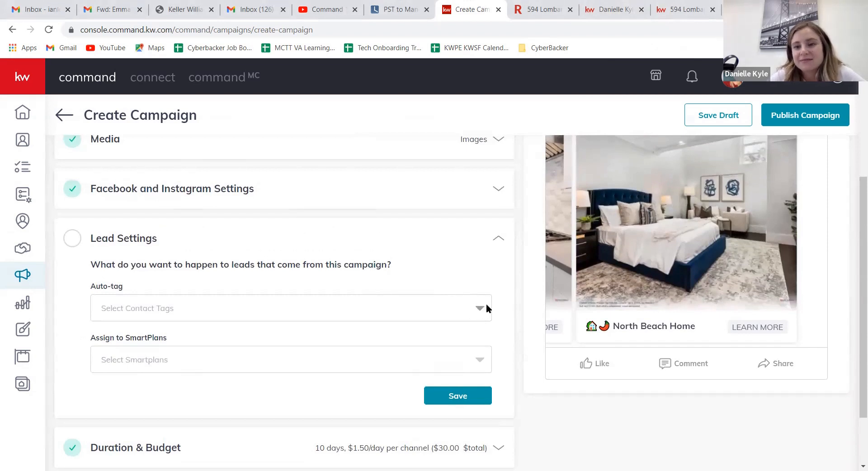
pyautogui.click(487, 309)
pyautogui.click(482, 249)
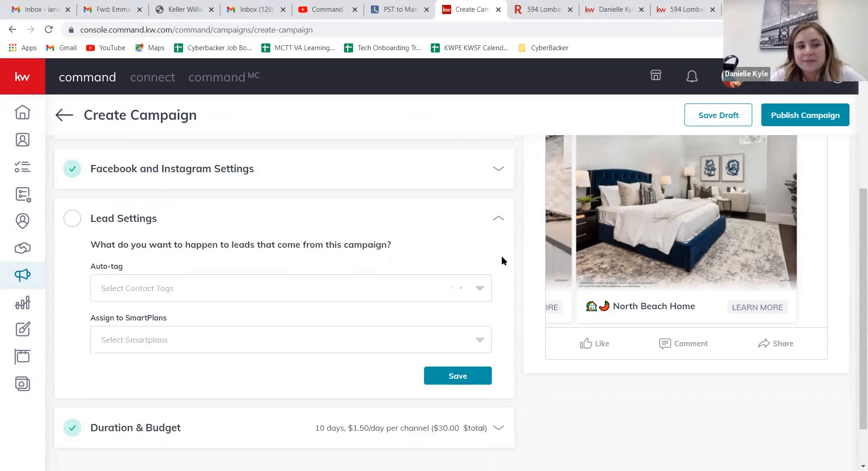
pyautogui.scroll(1, 502, 260)
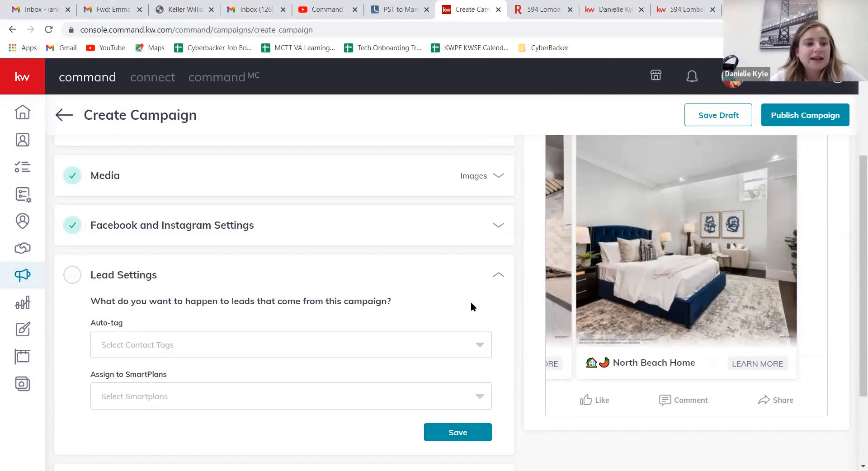
pyautogui.scroll(-1, 473, 302)
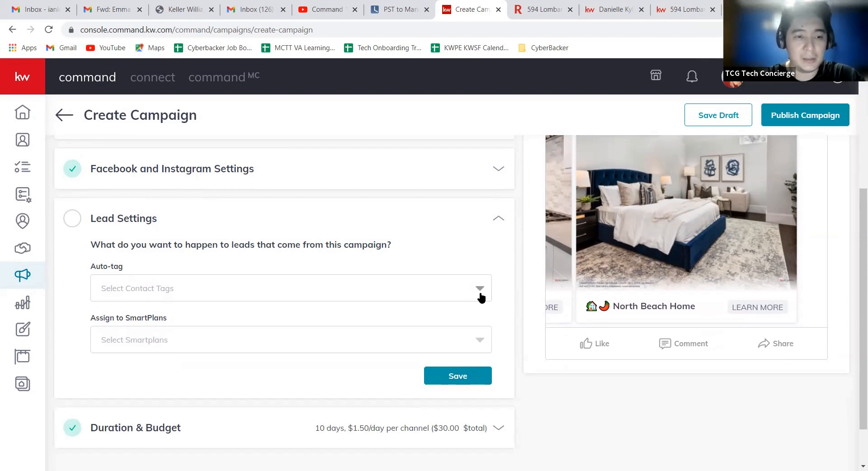
# Step: Examine the contact tags available for auto-tagging leads from this campaign, without selecting one
pyautogui.click(481, 289)
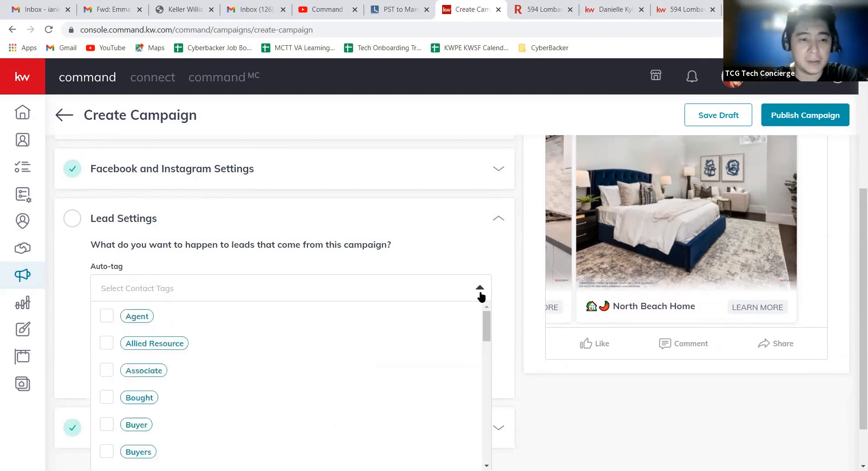
pyautogui.scroll(-1, 517, 269)
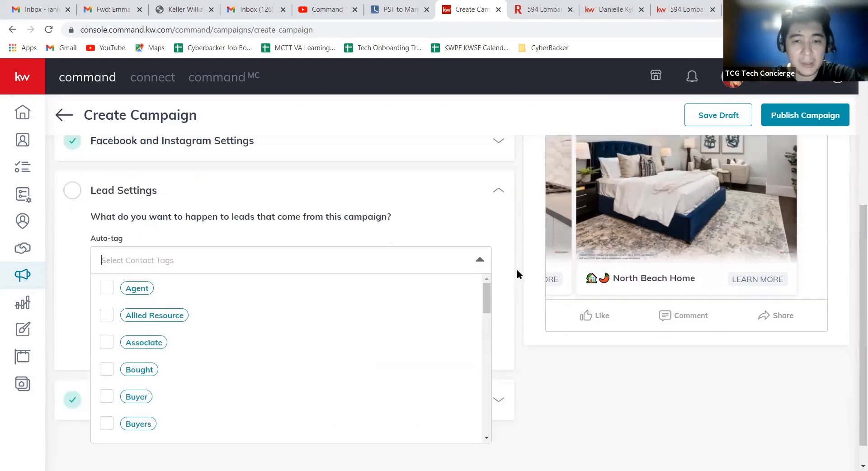
pyautogui.scroll(-1, 516, 269)
pyautogui.scroll(-2, 411, 280)
pyautogui.scroll(-6, 411, 280)
pyautogui.scroll(-4, 405, 278)
pyautogui.scroll(-4, 404, 278)
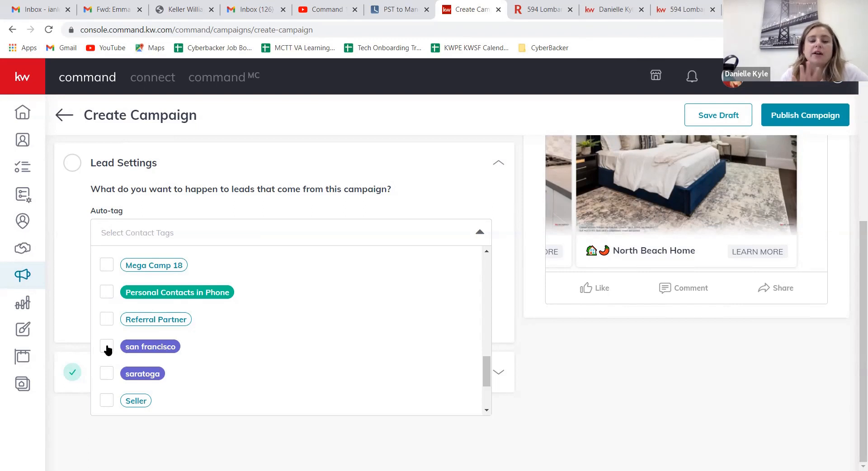
pyautogui.click(70, 308)
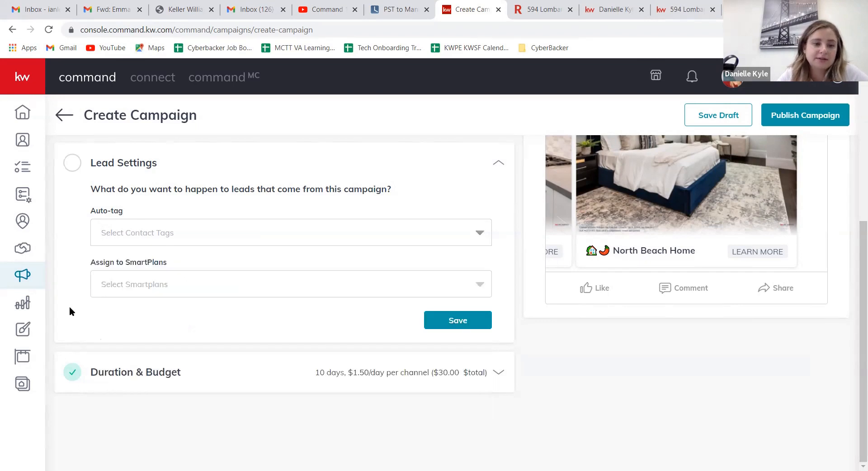
# Step: Review the SmartPlans that leads from this campaign can be assigned to, without selecting one
pyautogui.click(169, 291)
pyautogui.scroll(3, 368, 311)
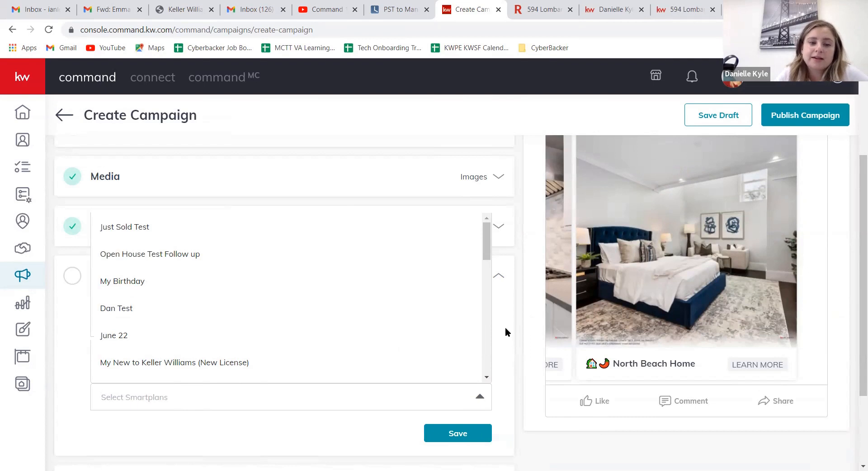
pyautogui.click(480, 396)
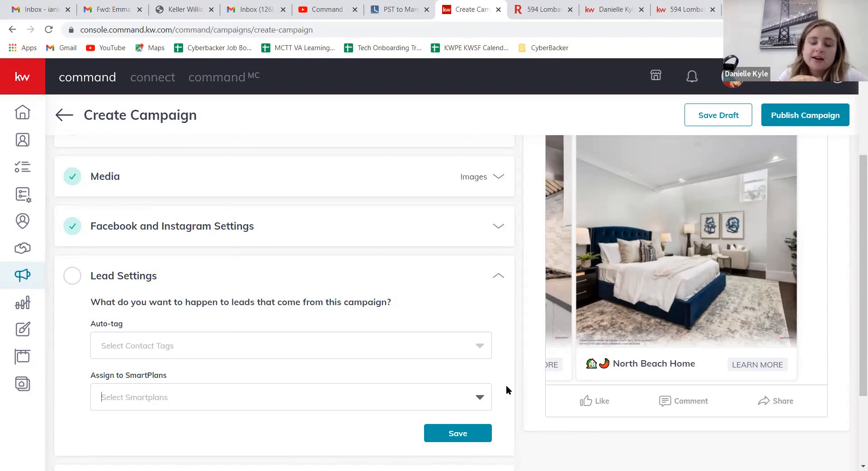
# Step: Create a yellow contact tag named with the listing's street number and street name, and add it to the campaign's auto-tags
pyautogui.click(457, 342)
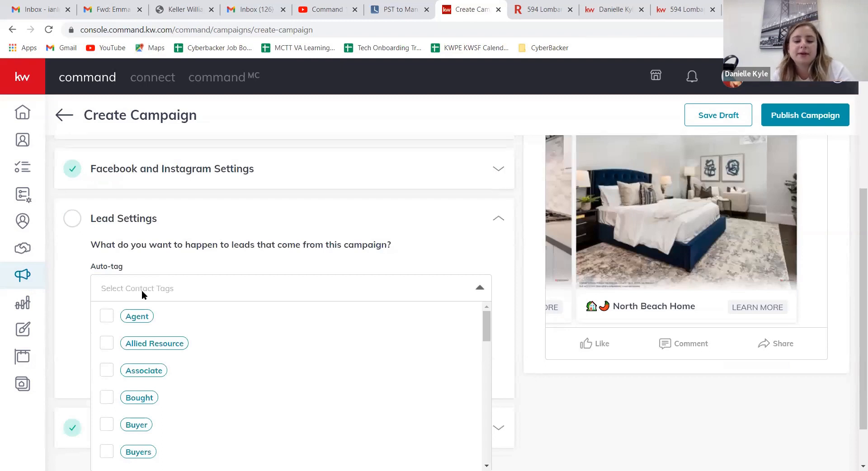
pyautogui.write('5')
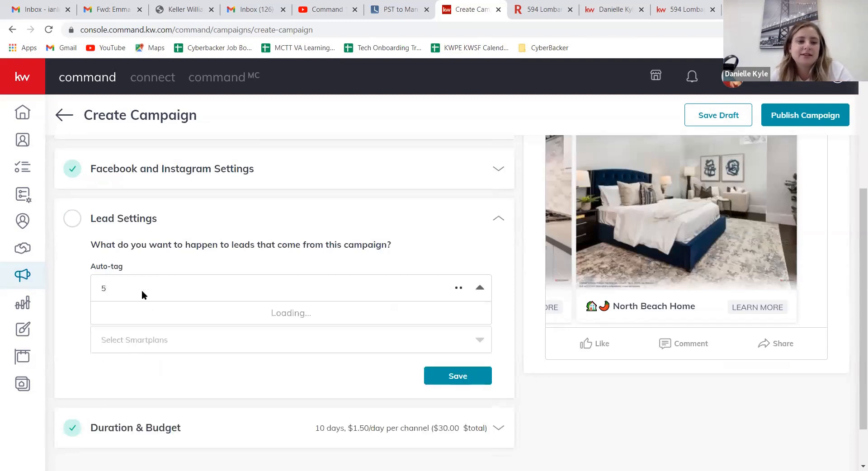
pyautogui.write('9')
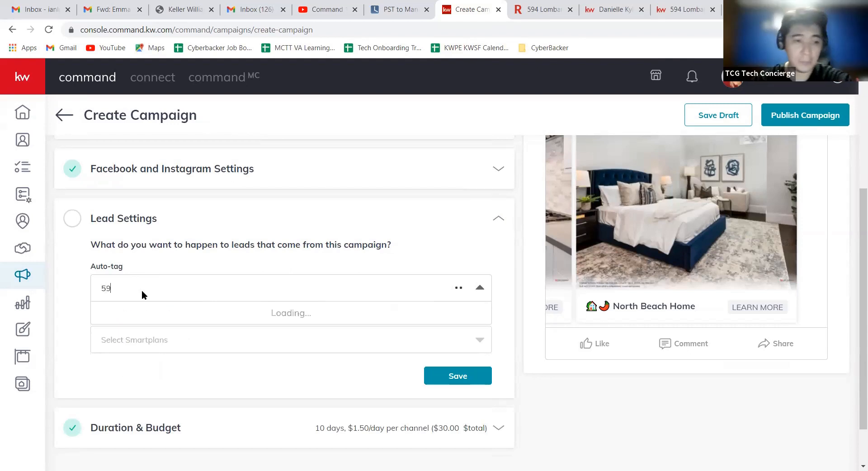
pyautogui.click(135, 286)
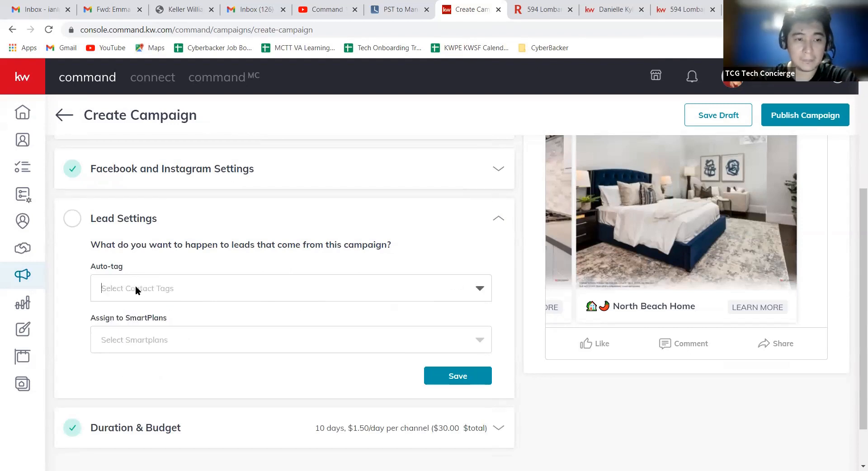
pyautogui.write('5')
pyautogui.press('BackSpace')
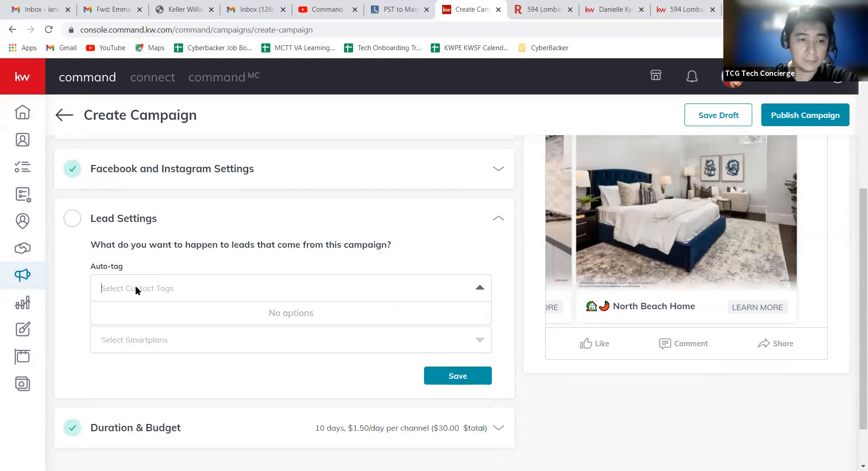
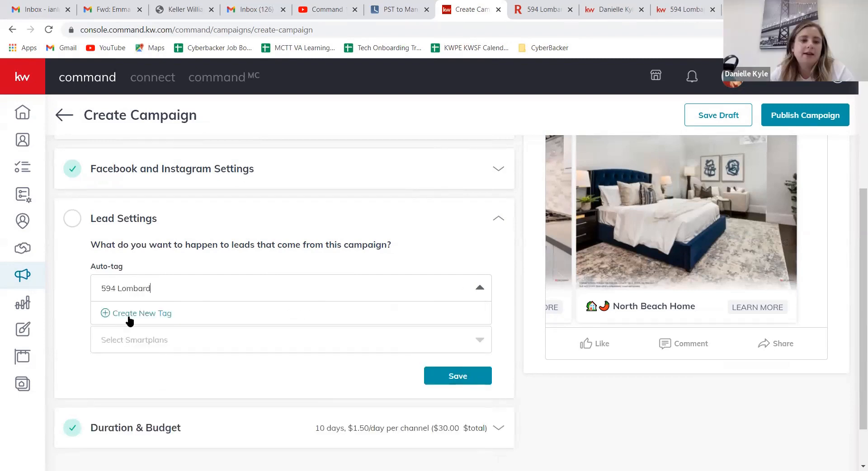
pyautogui.click(128, 314)
pyautogui.click(200, 337)
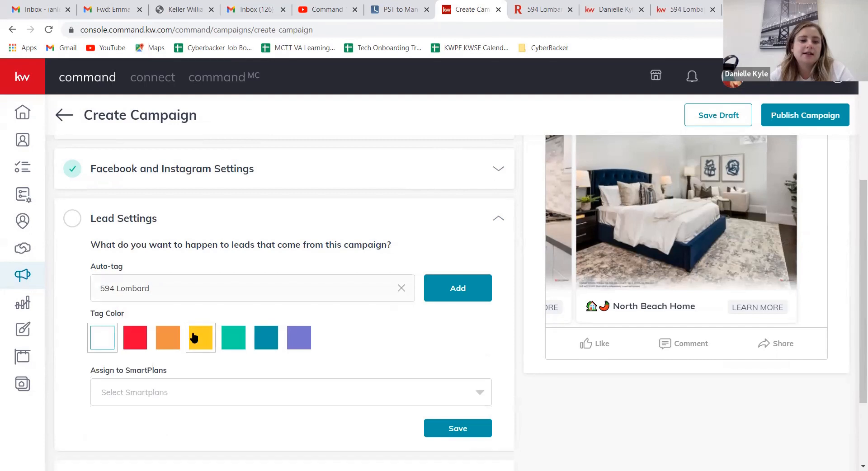
pyautogui.click(449, 288)
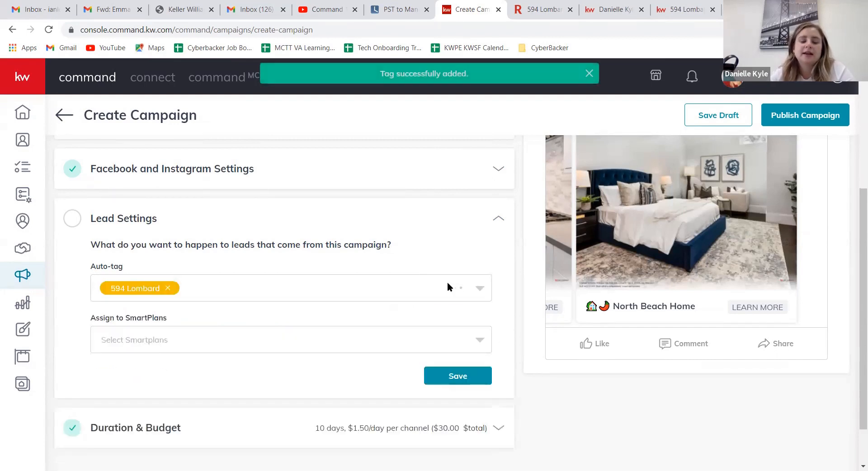
# Step: Add the existing "fb ad lead" tag to the auto-tags for leads from this campaign
pyautogui.click(198, 289)
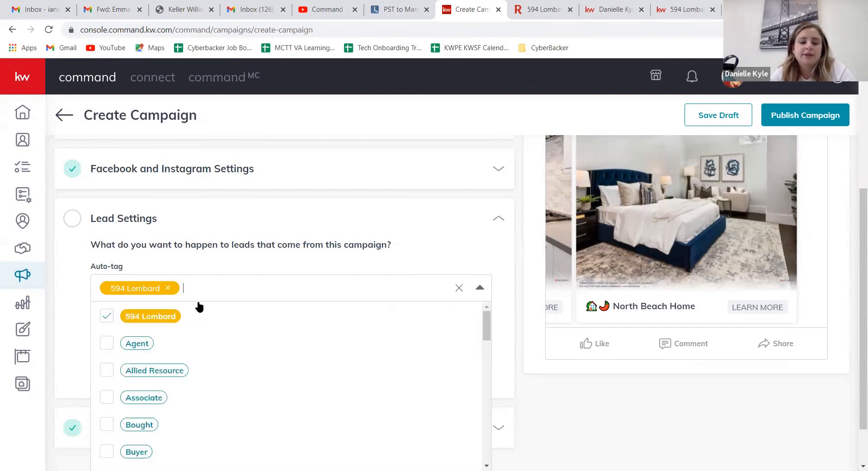
pyautogui.write('fb ad')
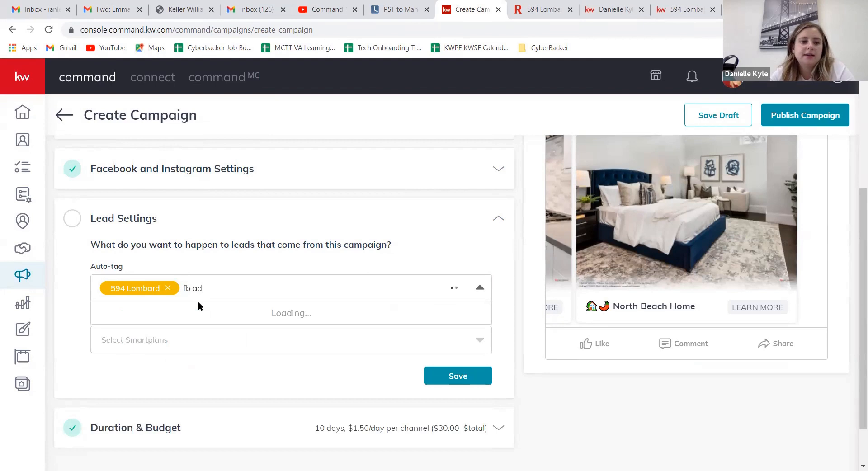
pyautogui.click(107, 316)
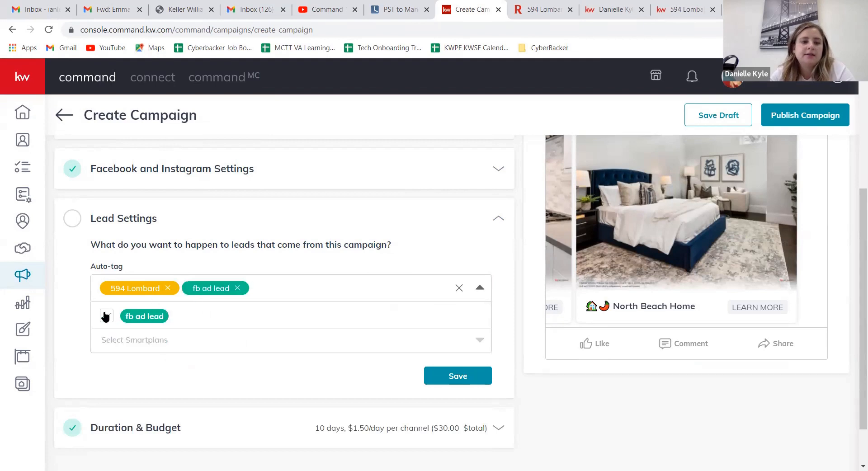
pyautogui.click(194, 263)
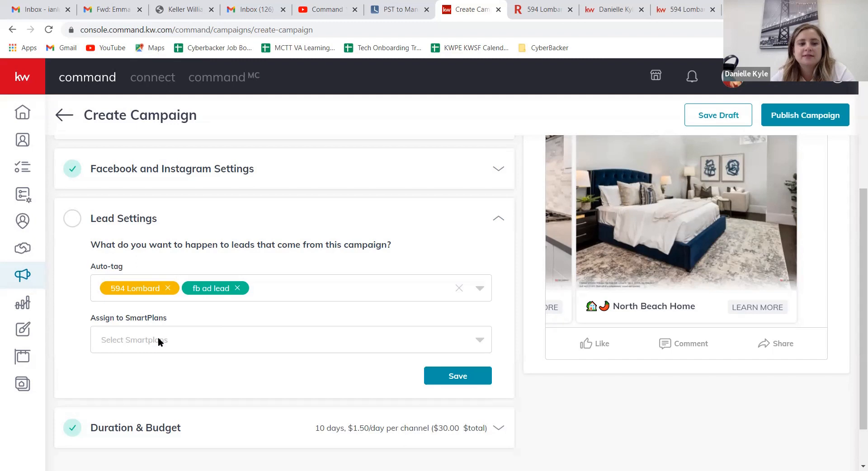
# Step: Look through the available SmartPlans without assigning one, and save the campaign's lead settings
pyautogui.click(198, 336)
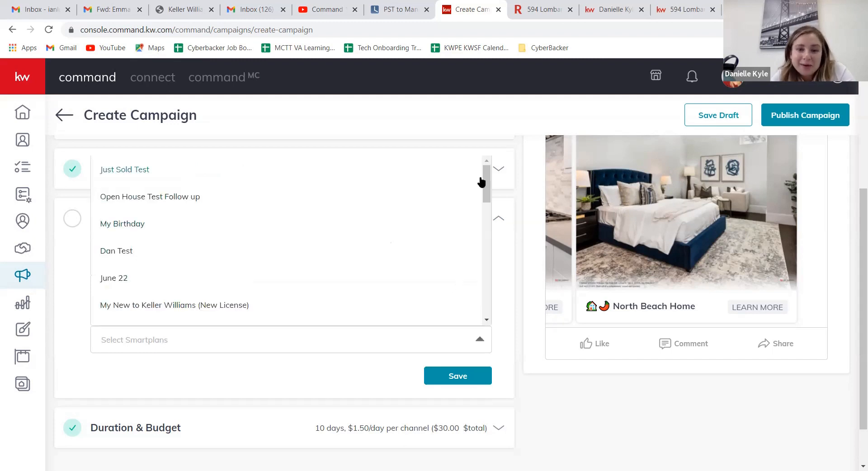
pyautogui.moveTo(484, 177); pyautogui.dragTo(485, 306)
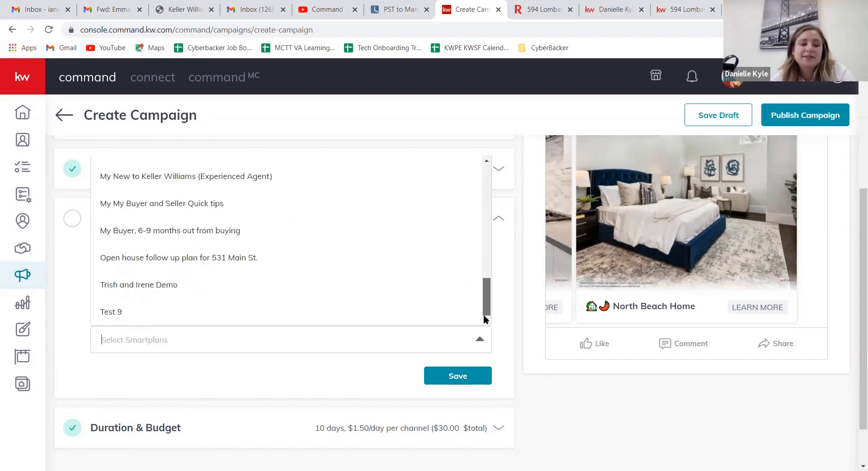
pyautogui.click(379, 377)
pyautogui.click(438, 383)
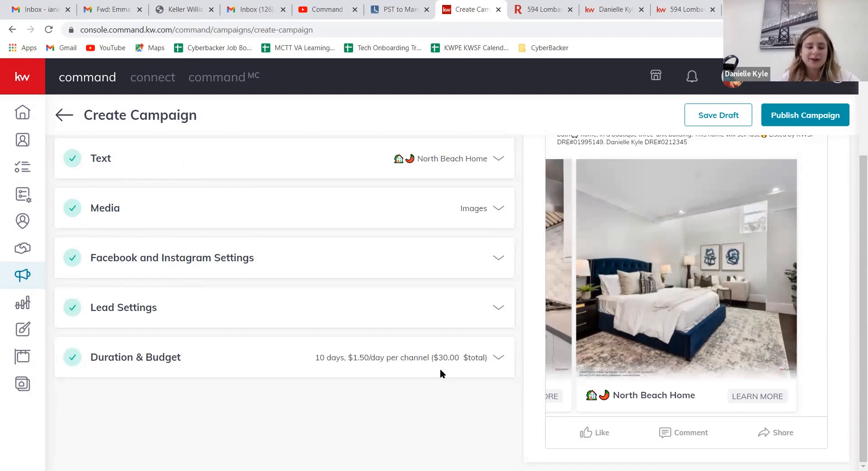
# Step: In Duration & Budget, replace even distribution across channels with automatic placements for Facebook/Instagram ads, and save the section
pyautogui.click(495, 360)
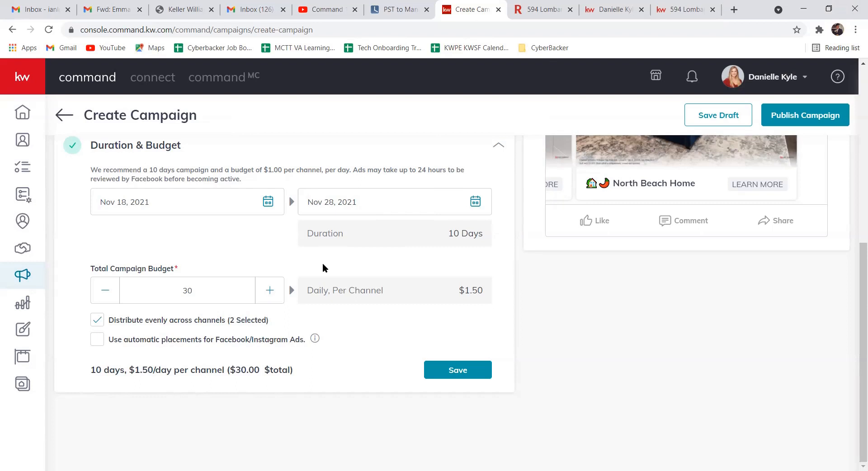
pyautogui.moveTo(316, 339)
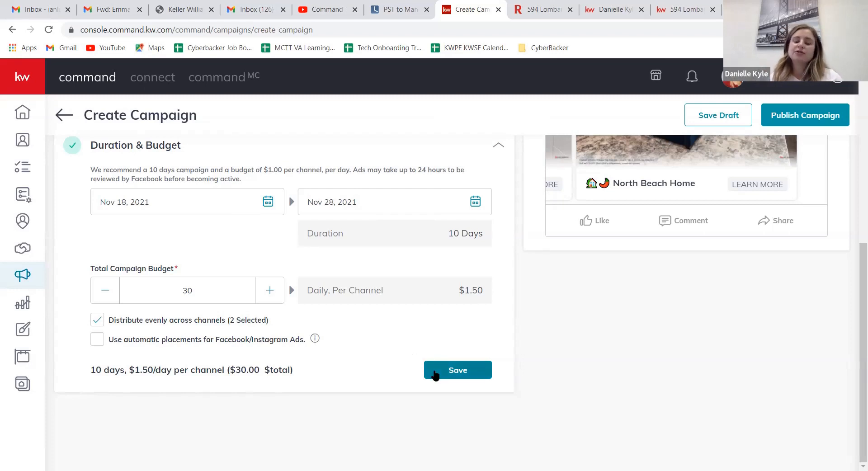
pyautogui.moveTo(315, 338)
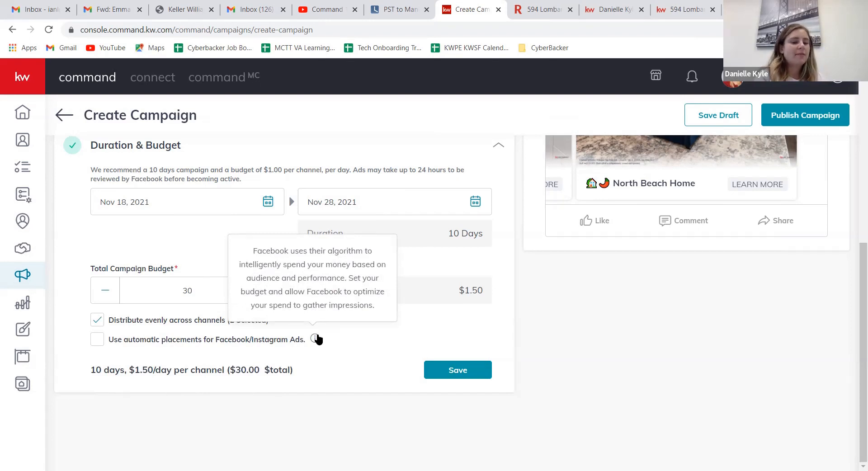
pyautogui.click(97, 320)
pyautogui.click(96, 339)
pyautogui.scroll(-2, 374, 235)
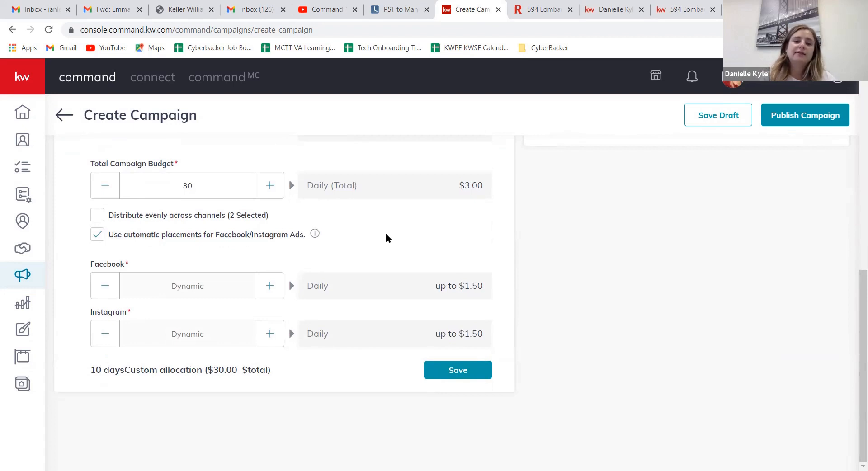
pyautogui.click(468, 375)
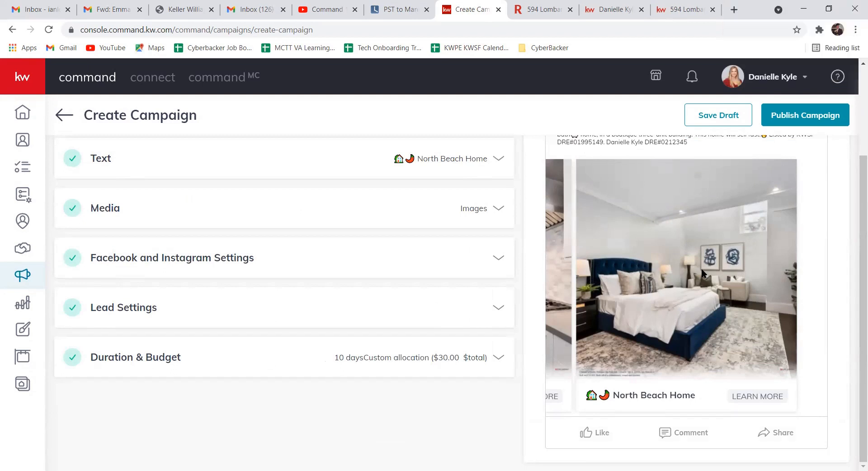
# Step: Check the completed campaign sections and ad preview, then save the campaign as a draft
pyautogui.scroll(1, 520, 178)
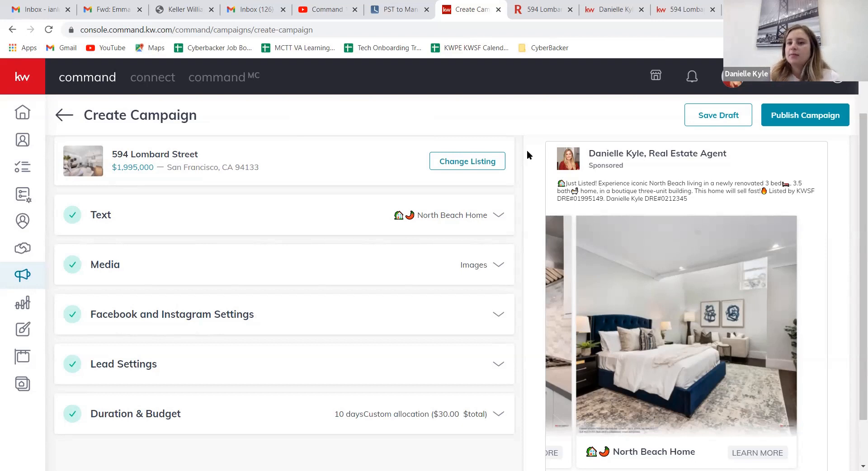
pyautogui.scroll(-1, 520, 181)
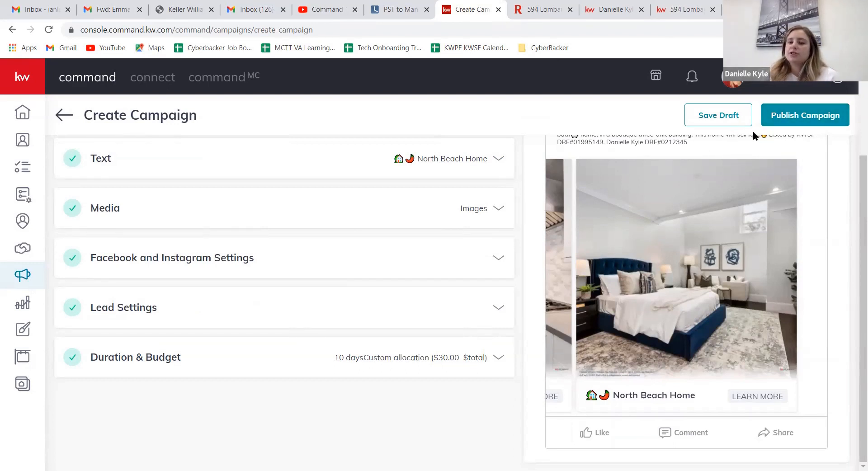
pyautogui.click(741, 122)
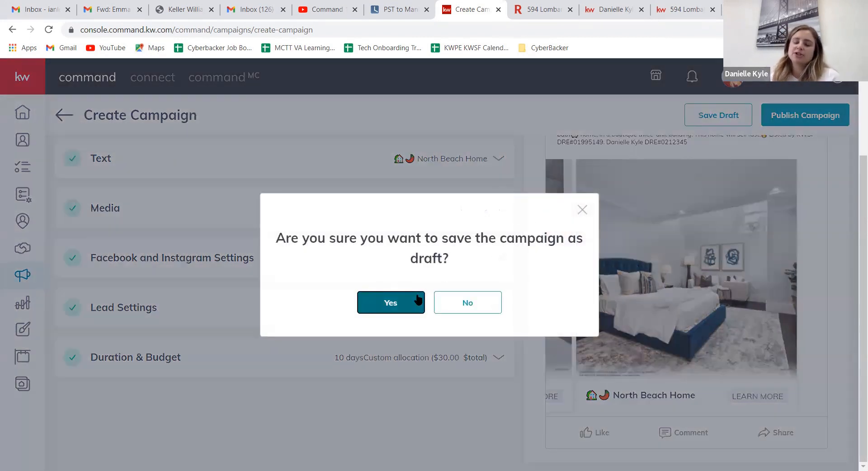
pyautogui.click(416, 295)
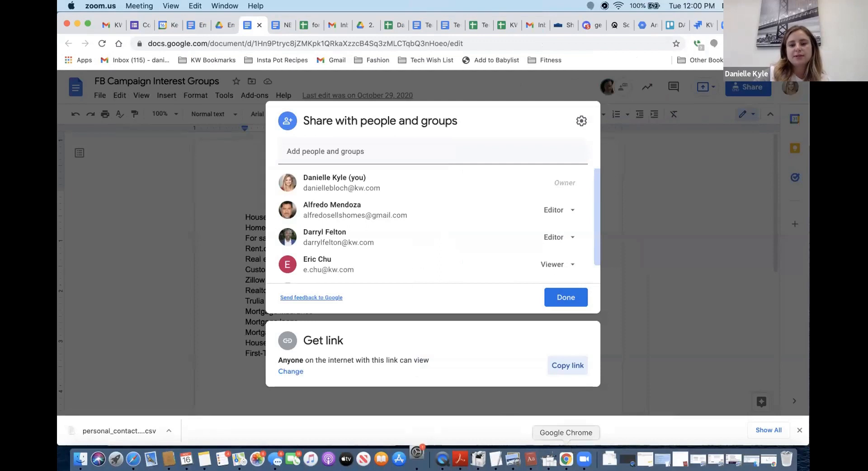
# Step: Switch from the FB Campaign Interest Groups document to the browser window showing Paid Campaigns
pyautogui.rightClick(566, 460)
pyautogui.click(586, 351)
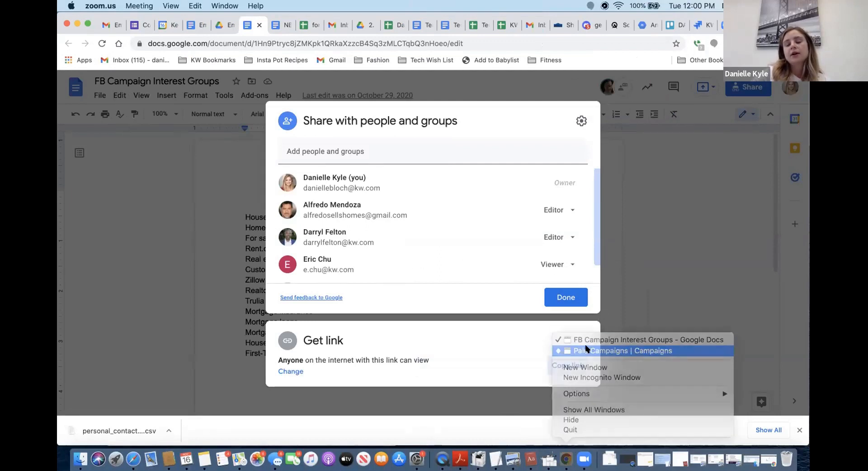
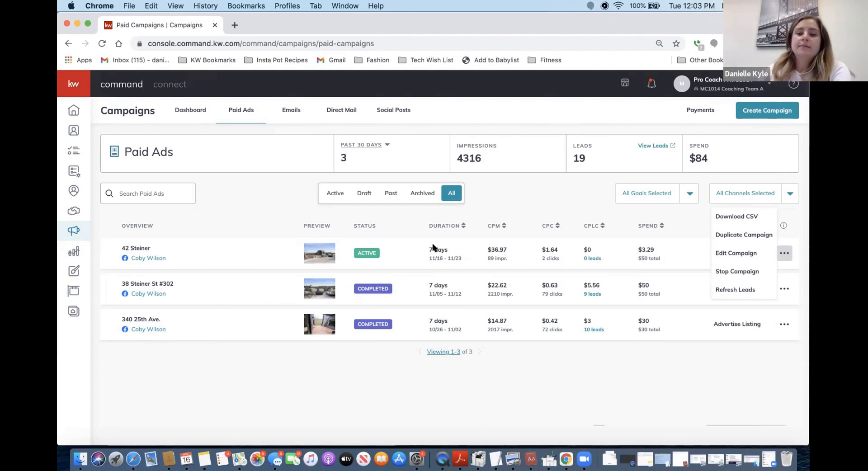
pyautogui.click(697, 252)
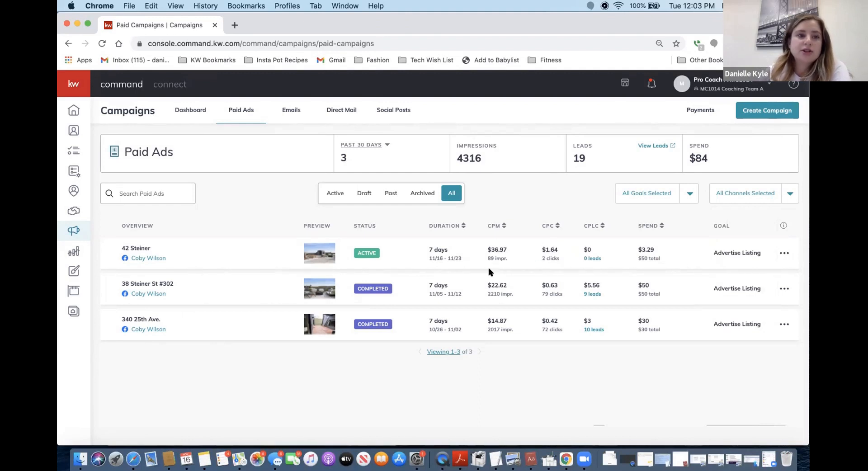
pyautogui.click(102, 43)
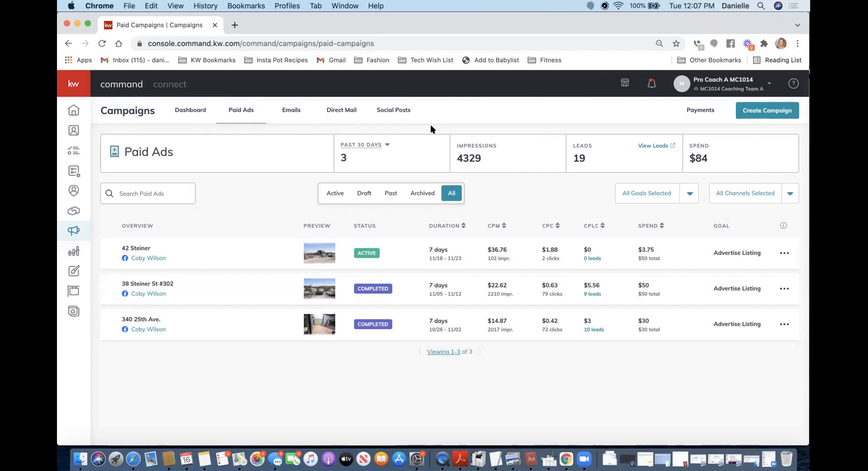
# Step: View the lead form notifications and the campaign payment information, and return to the paid ads list
pyautogui.click(651, 85)
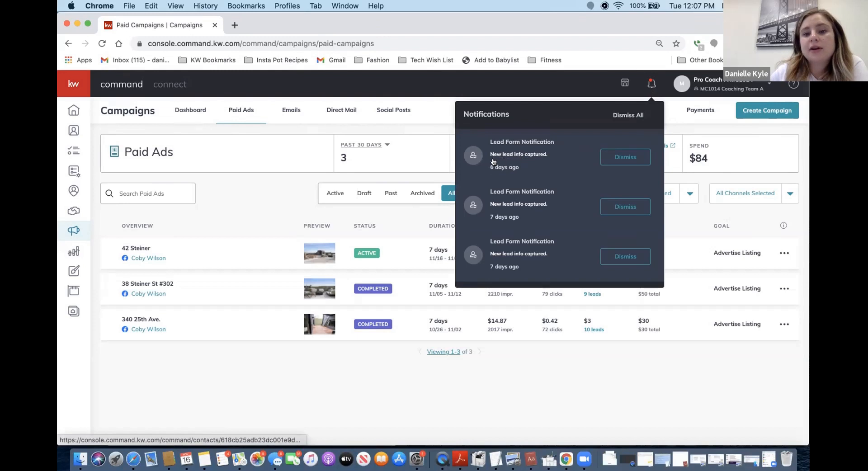
pyautogui.click(675, 113)
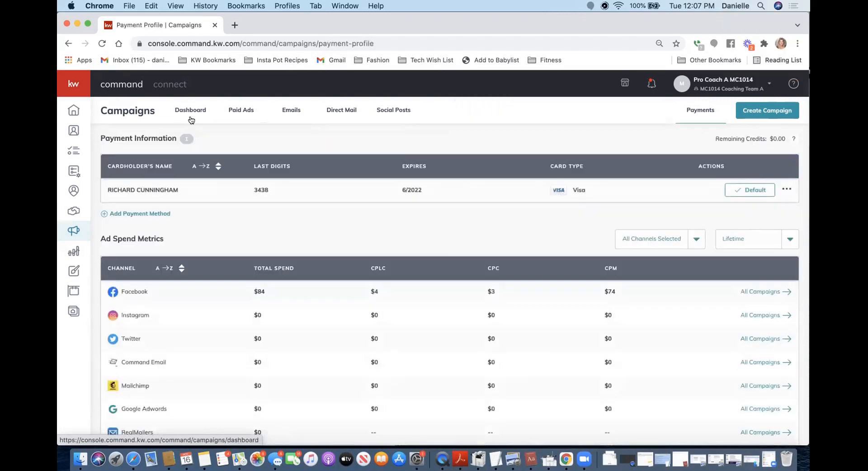
pyautogui.click(69, 43)
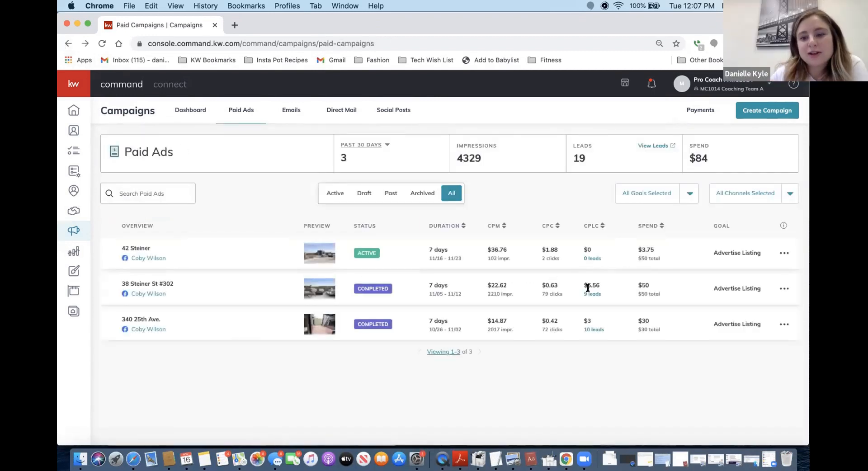
pyautogui.click(588, 295)
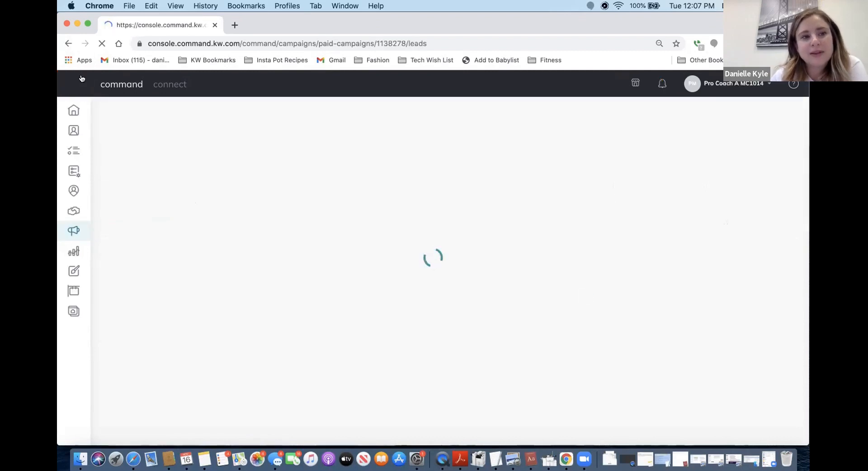
pyautogui.click(69, 43)
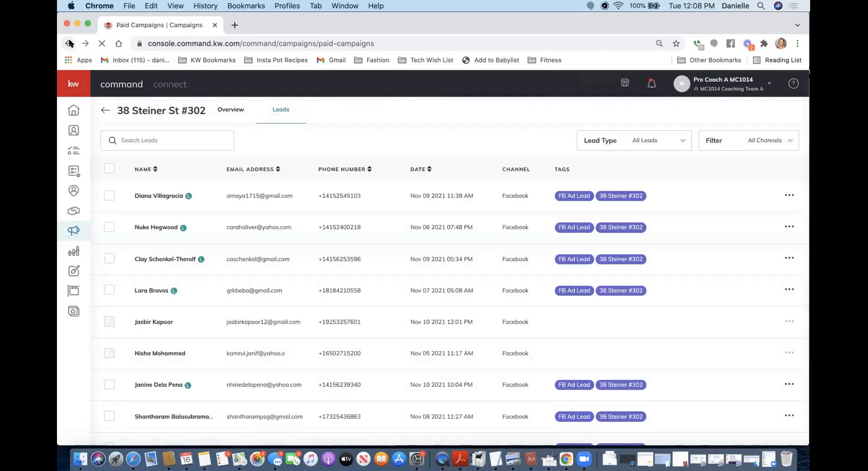